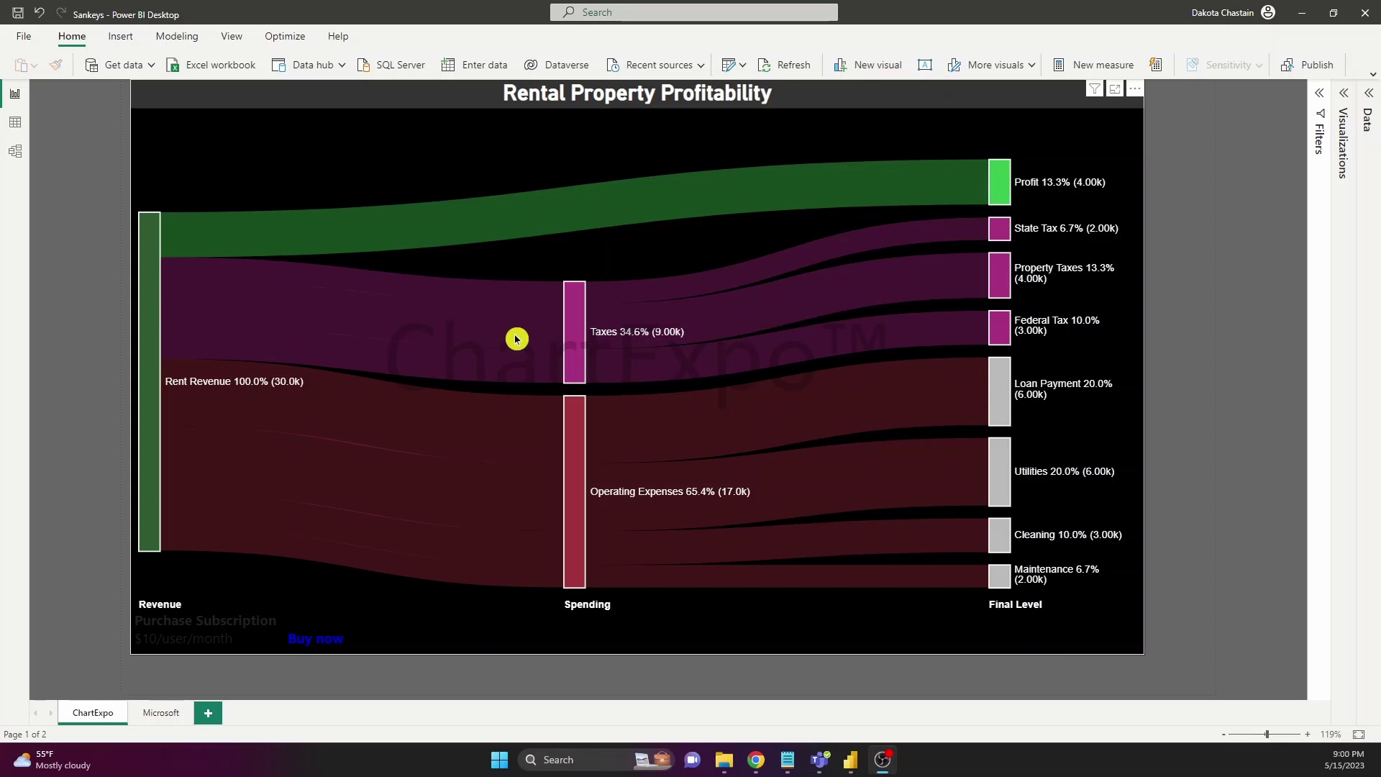
# - Move the ChartExpo Sankey's Taxes node up and Profit and Loan Payment nodes slightly, then switch to the Microsoft page
pyautogui.moveTo(570, 350); pyautogui.dragTo(568, 313)
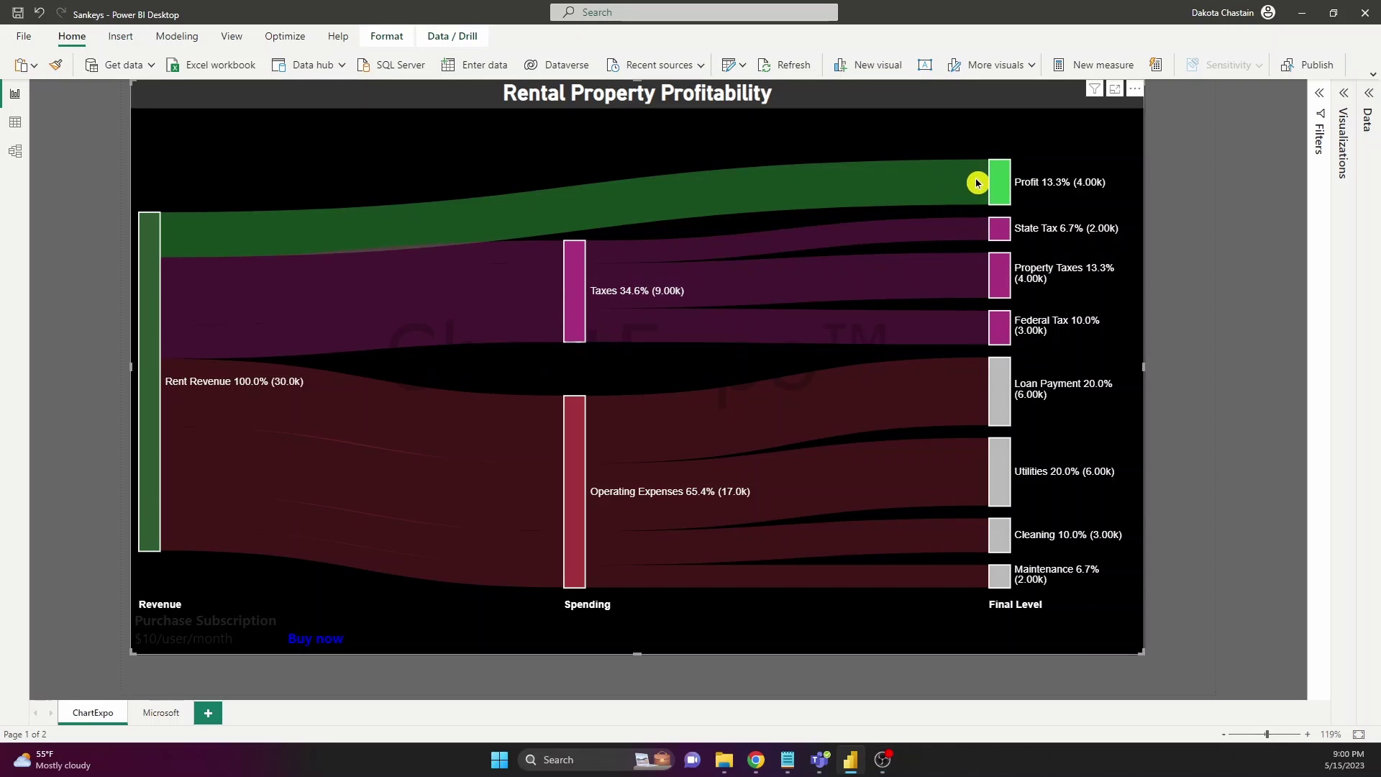
pyautogui.moveTo(975, 182)
pyautogui.mouseDown()
pyautogui.moveTo(992, 185)
pyautogui.moveTo(999, 145)
pyautogui.moveTo(997, 173)
pyautogui.mouseUp()
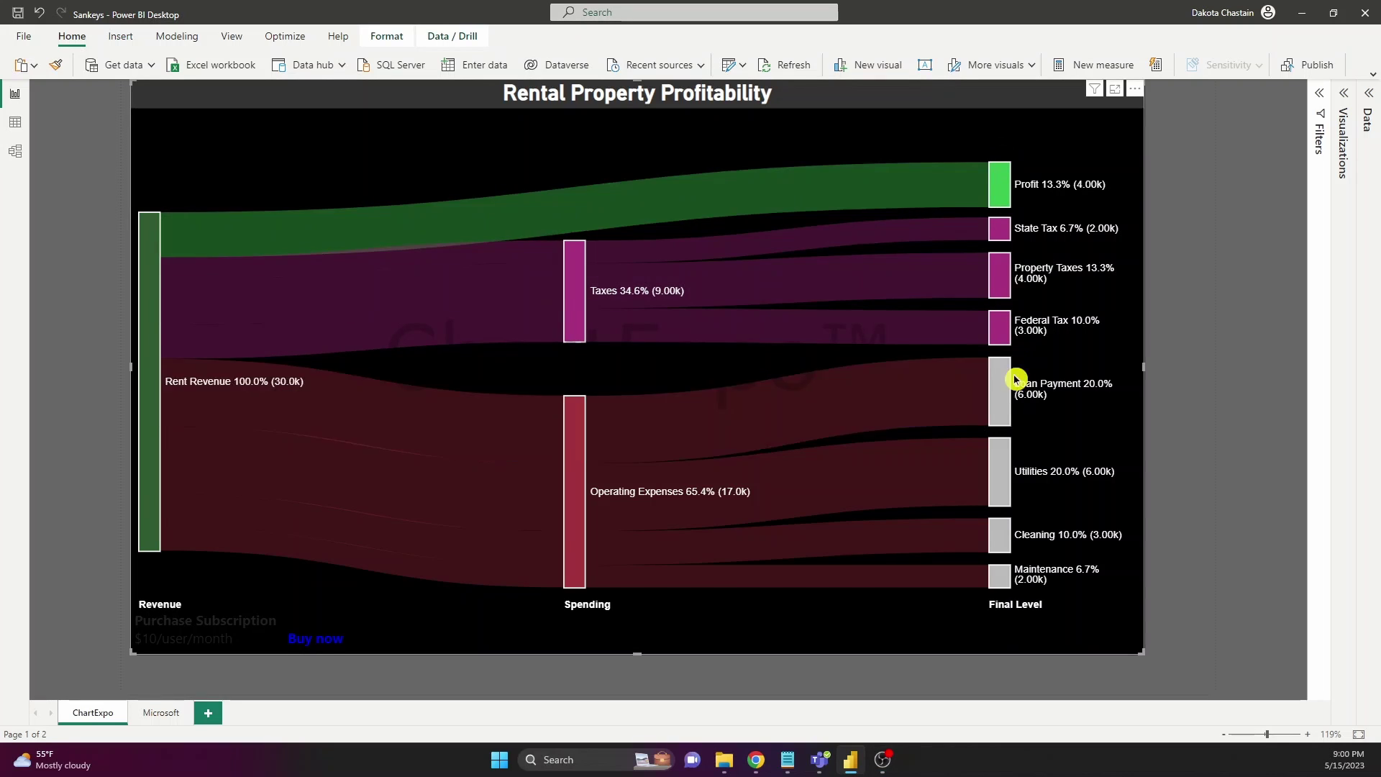
pyautogui.moveTo(1006, 381); pyautogui.dragTo(1012, 404)
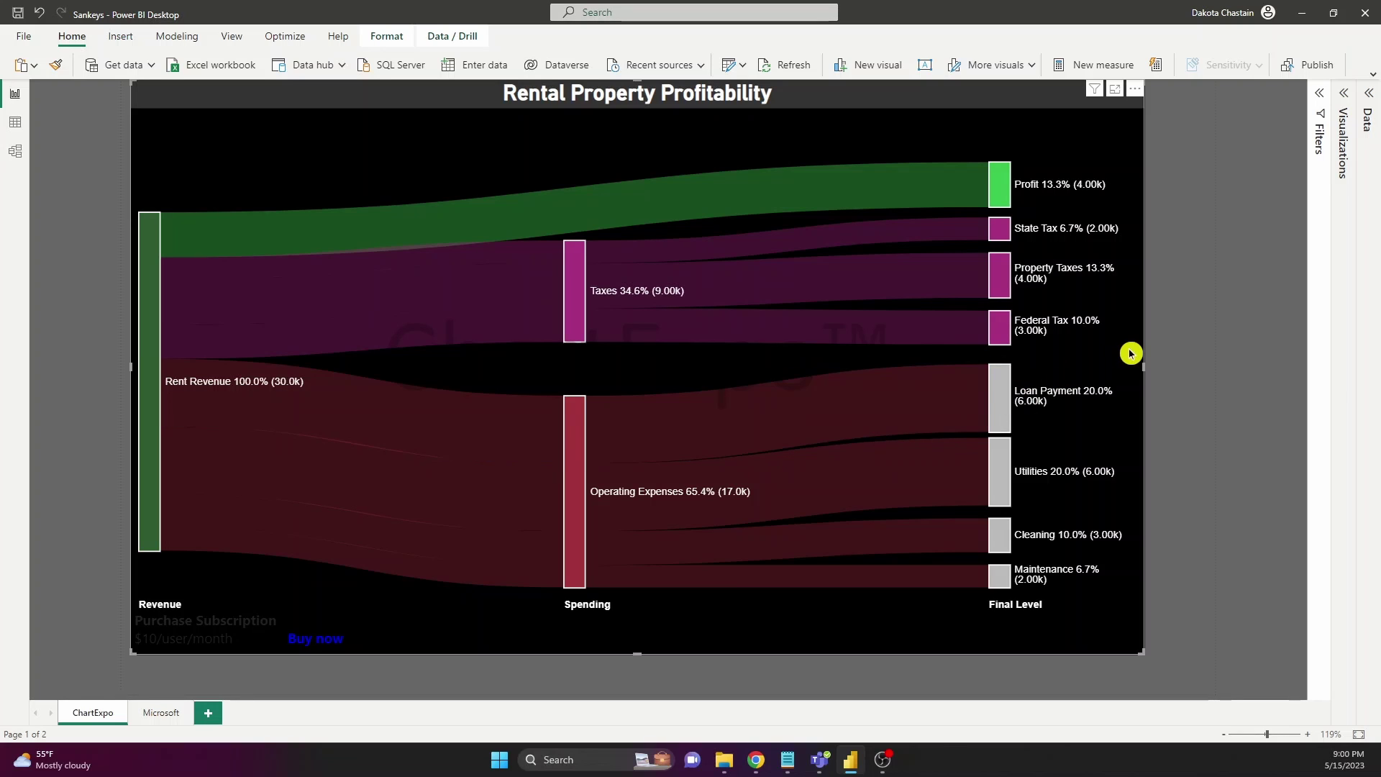
pyautogui.click(161, 713)
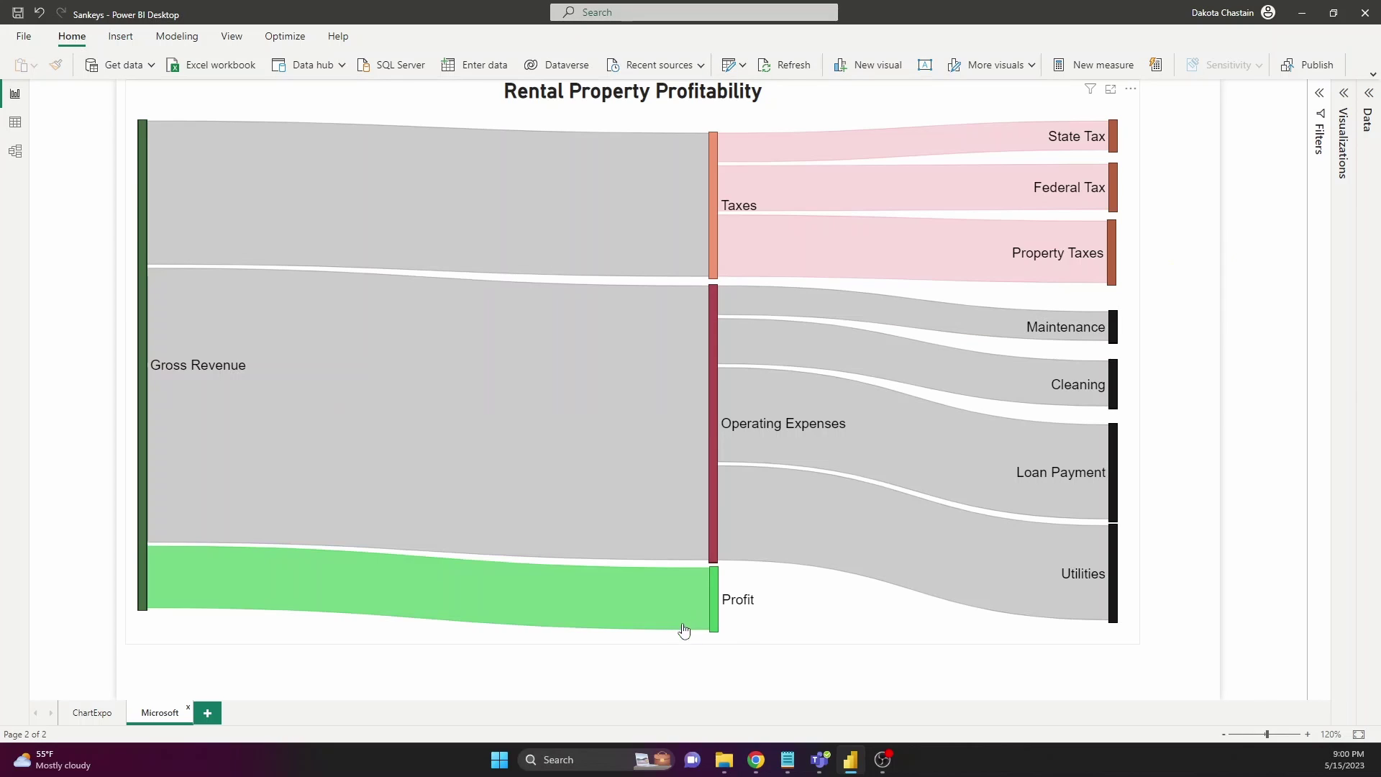
# - Drag the Microsoft Sankey's Profit node and Operating Expenses node to the left
pyautogui.moveTo(714, 617); pyautogui.dragTo(627, 619)
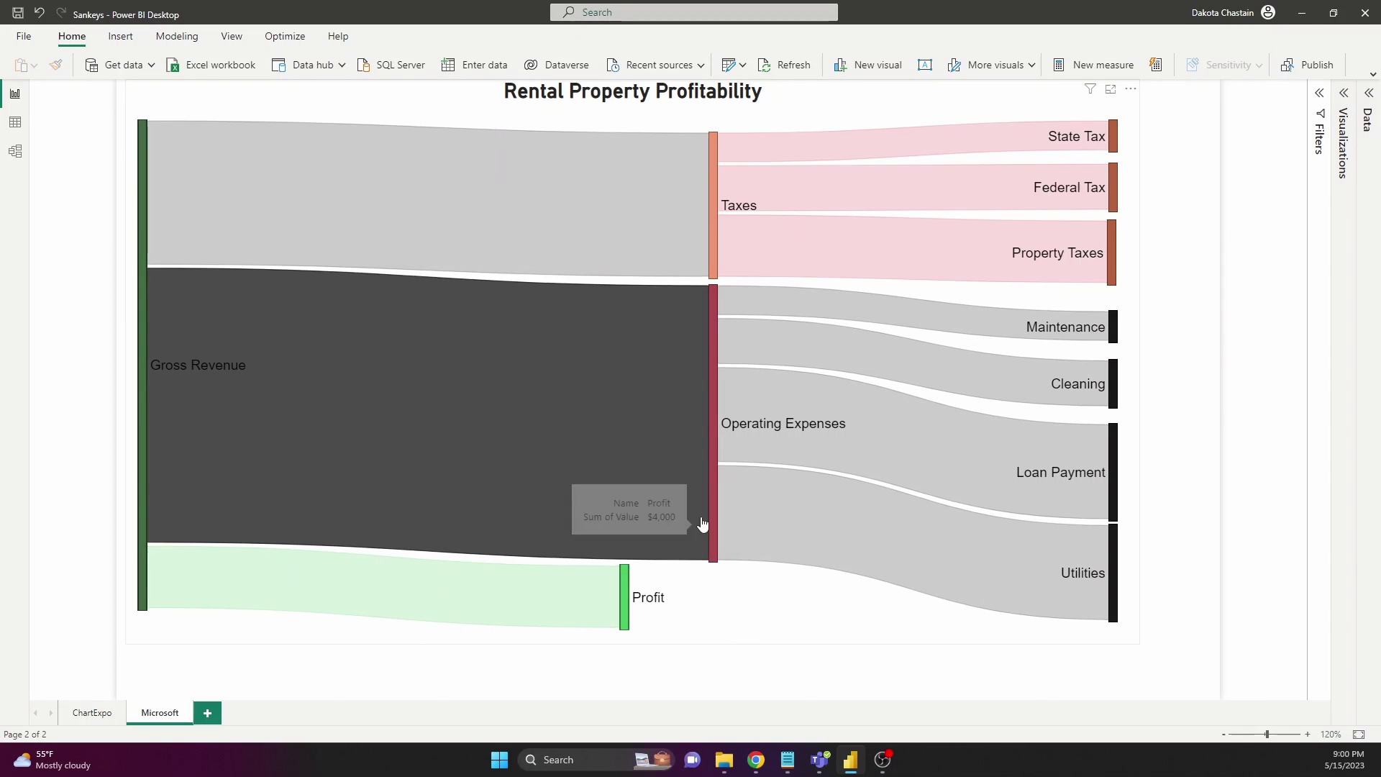
pyautogui.moveTo(712, 515); pyautogui.dragTo(682, 472)
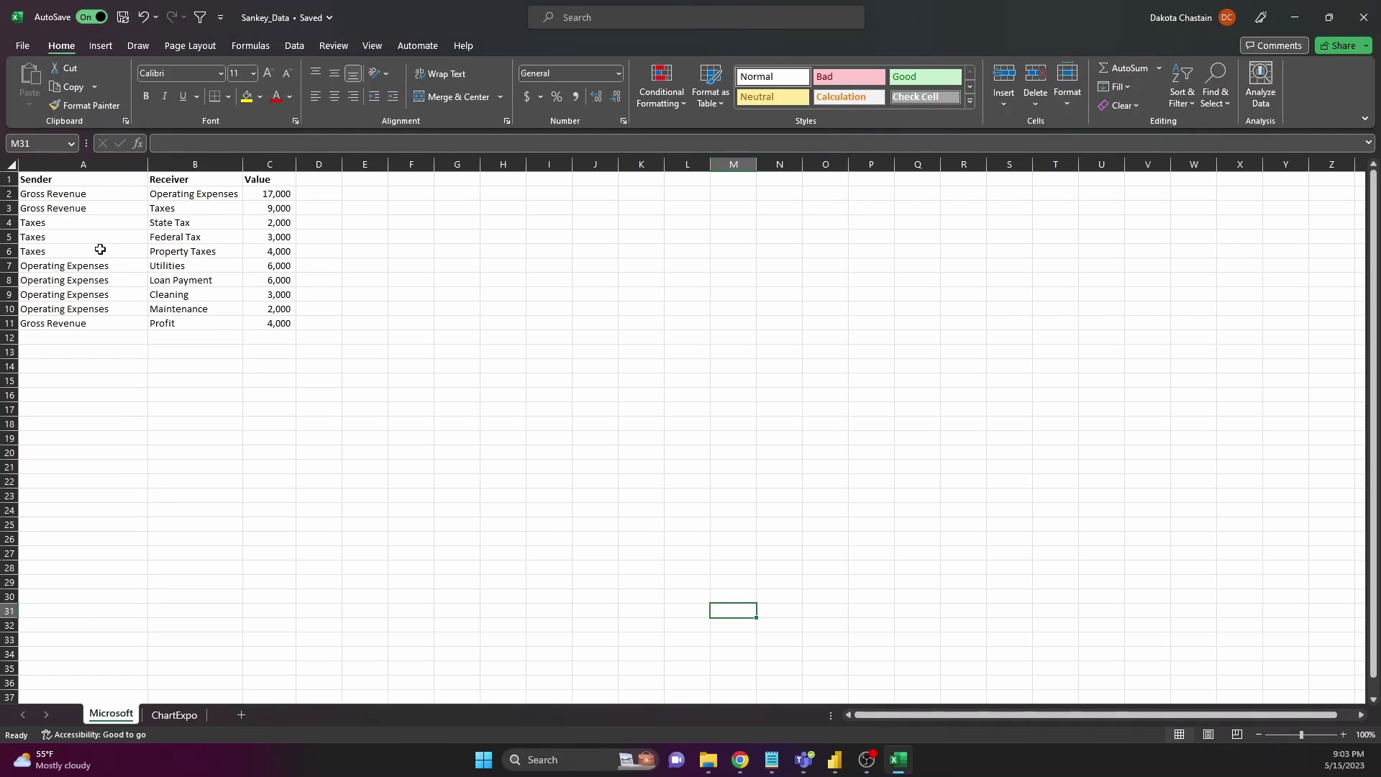
pyautogui.moveTo(73, 177); pyautogui.dragTo(85, 336)
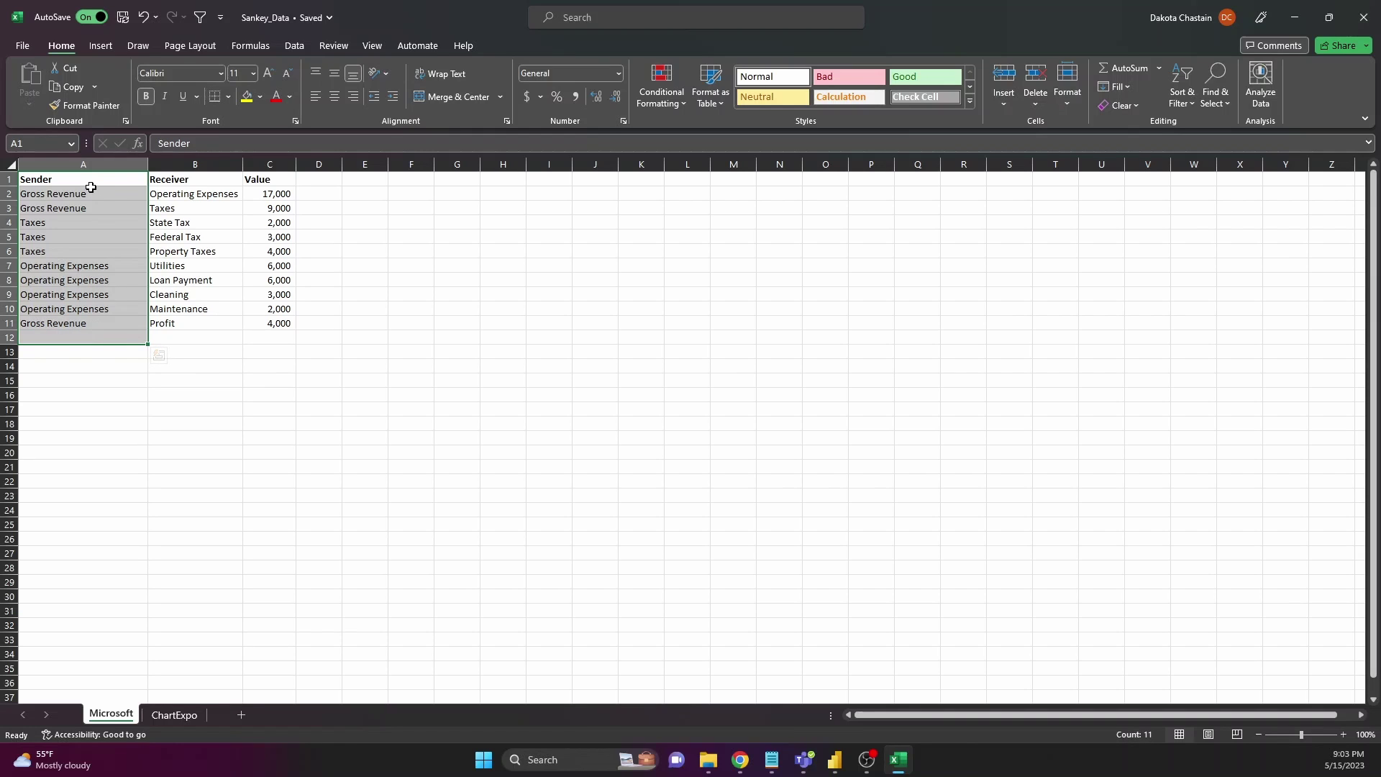
pyautogui.moveTo(172, 180); pyautogui.dragTo(176, 328)
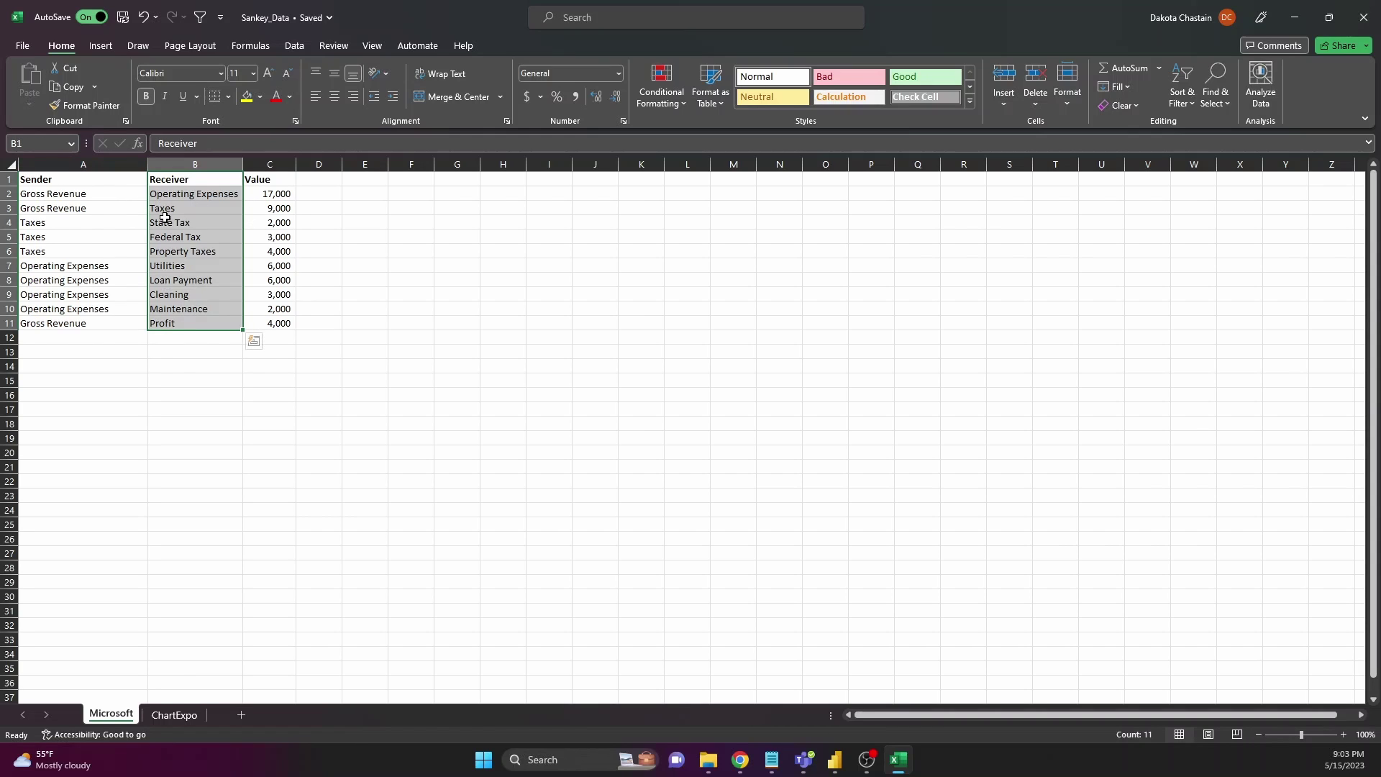
pyautogui.moveTo(271, 176); pyautogui.dragTo(283, 324)
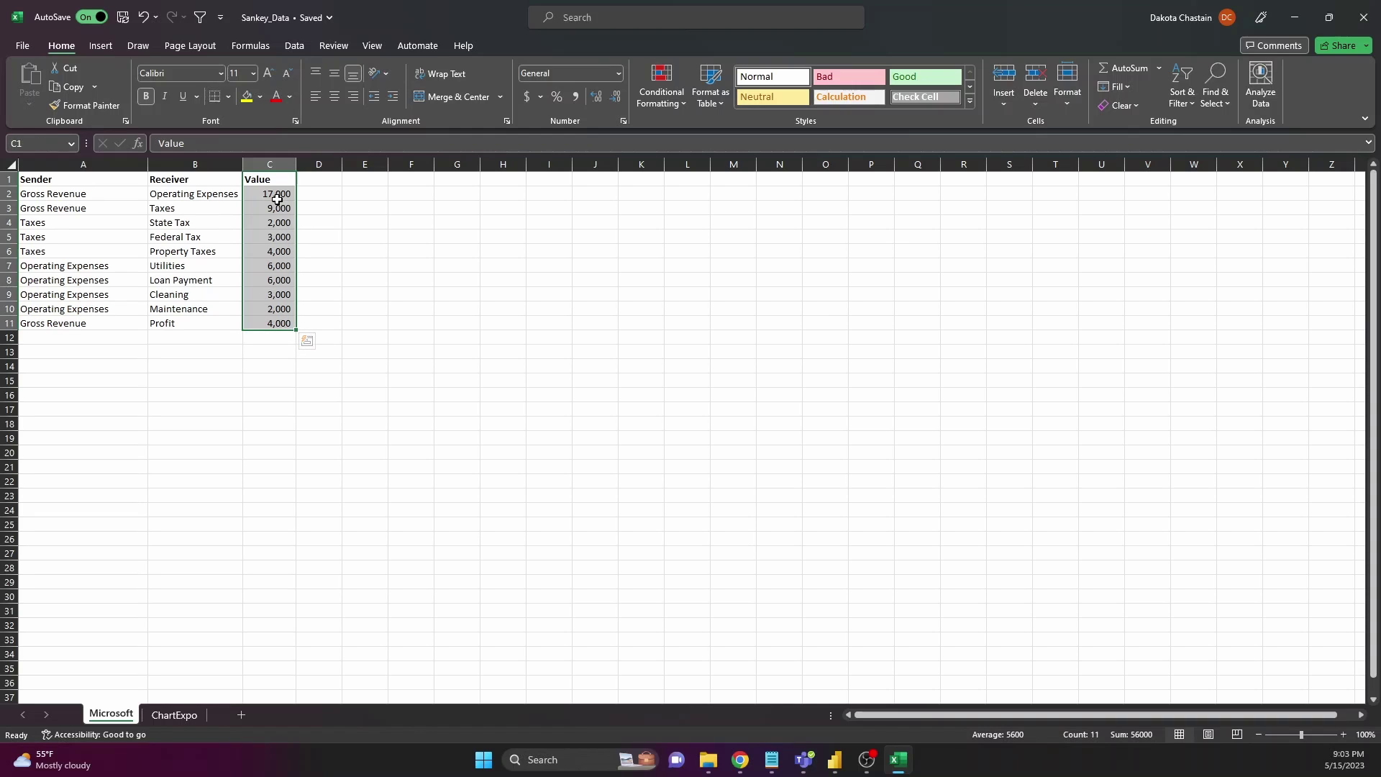
pyautogui.click(329, 205)
pyautogui.click(119, 195)
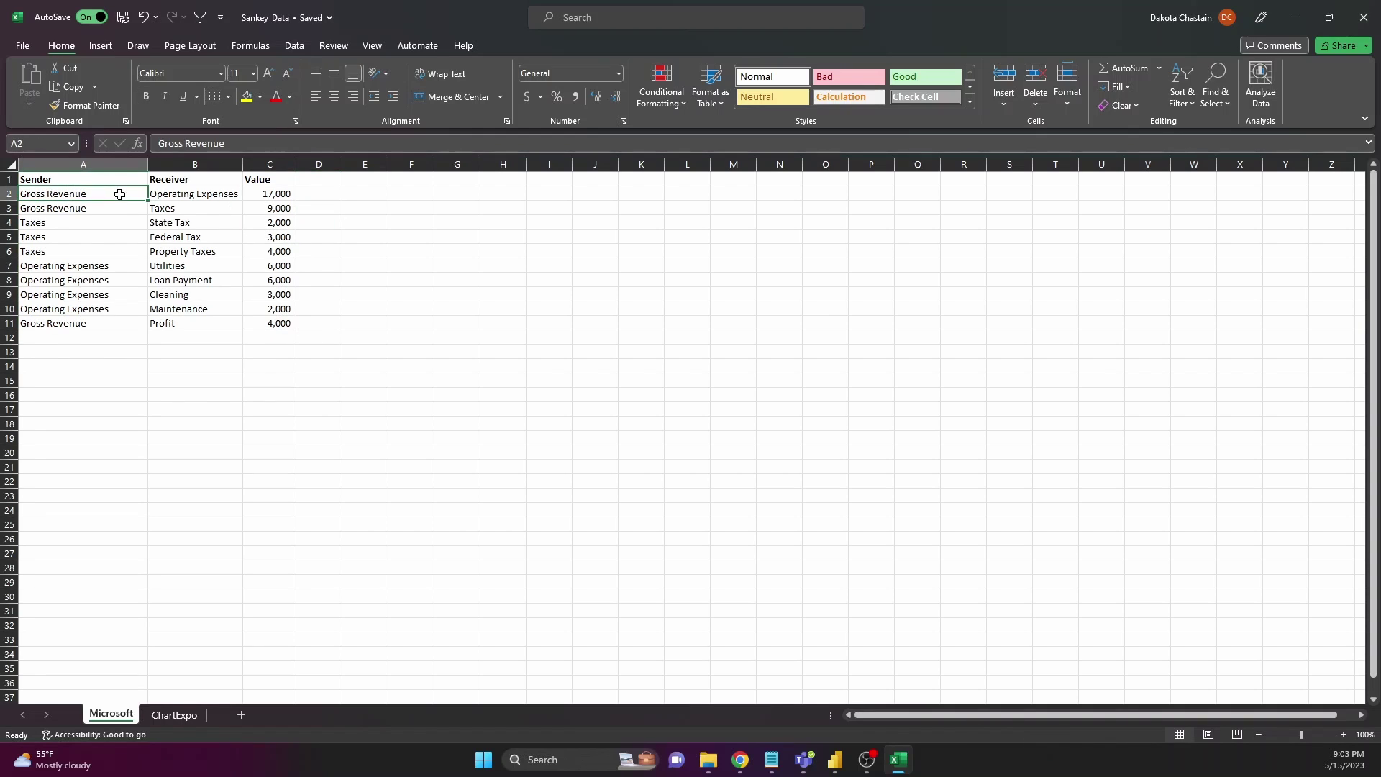
pyautogui.click(175, 194)
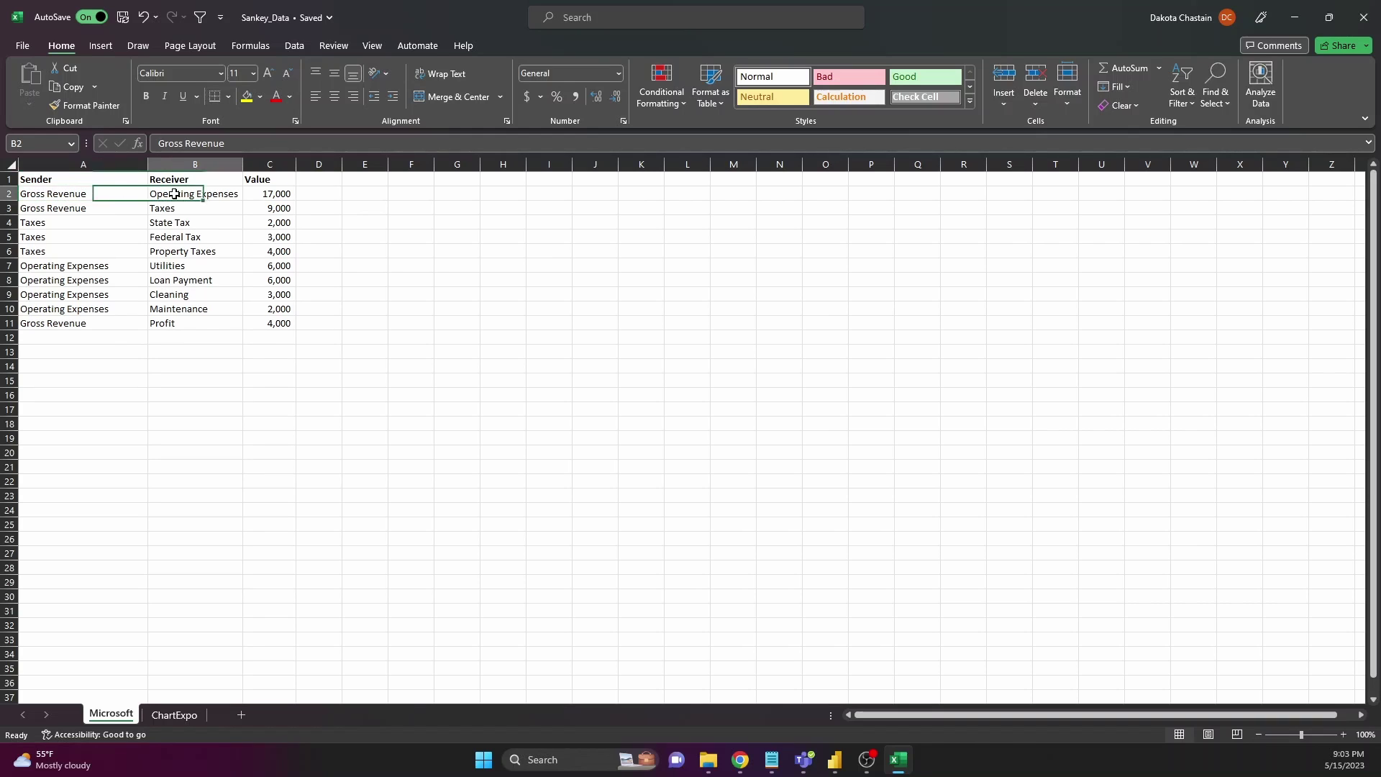
pyautogui.click(290, 194)
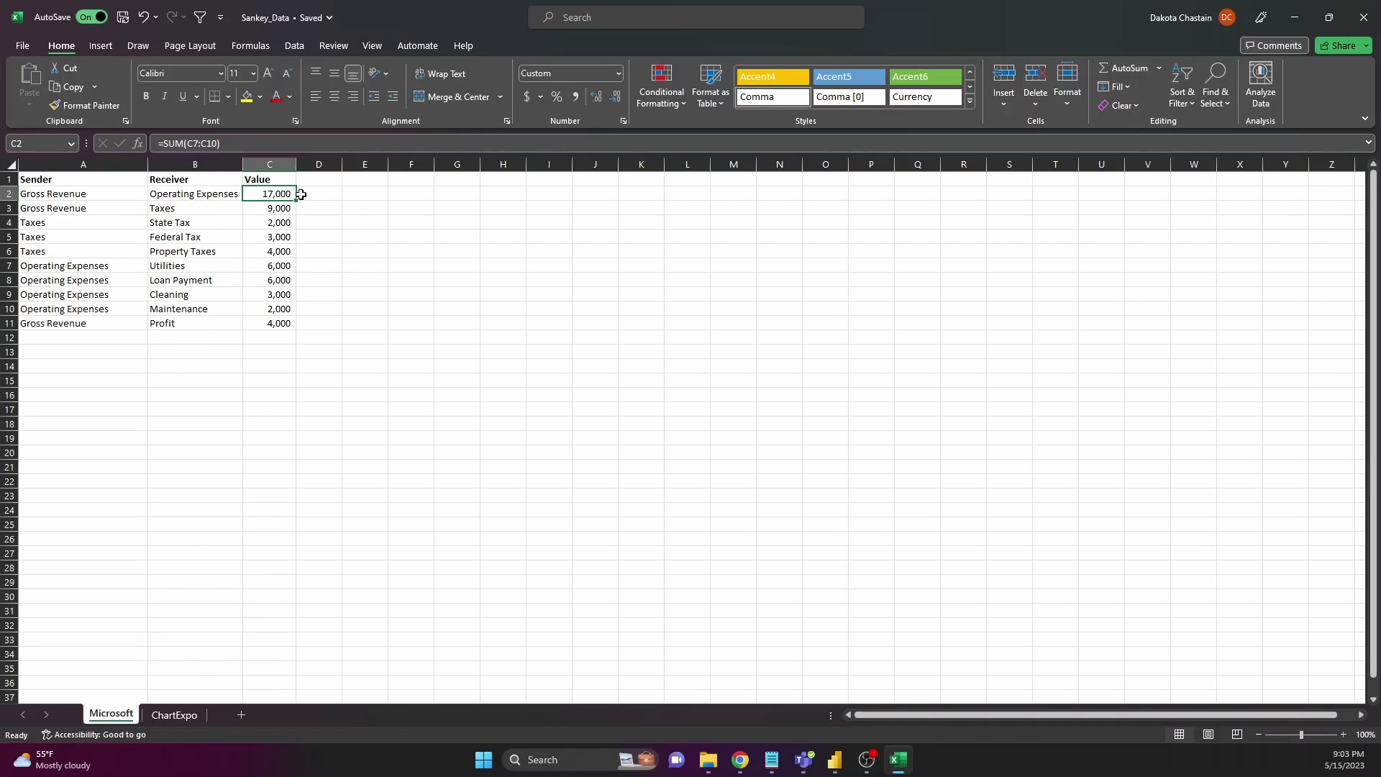
pyautogui.click(288, 213)
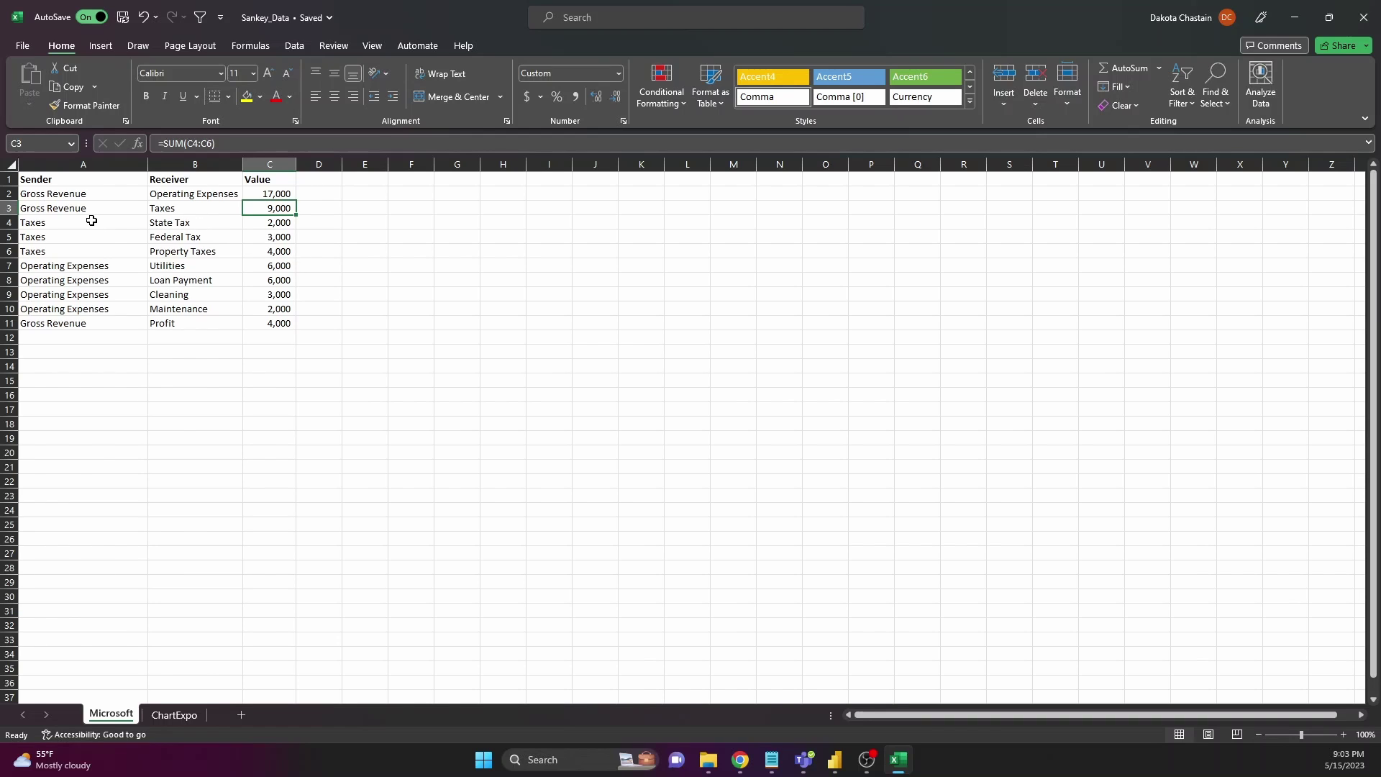
pyautogui.moveTo(91, 220); pyautogui.dragTo(272, 252)
pyautogui.click(169, 196)
pyautogui.click(170, 204)
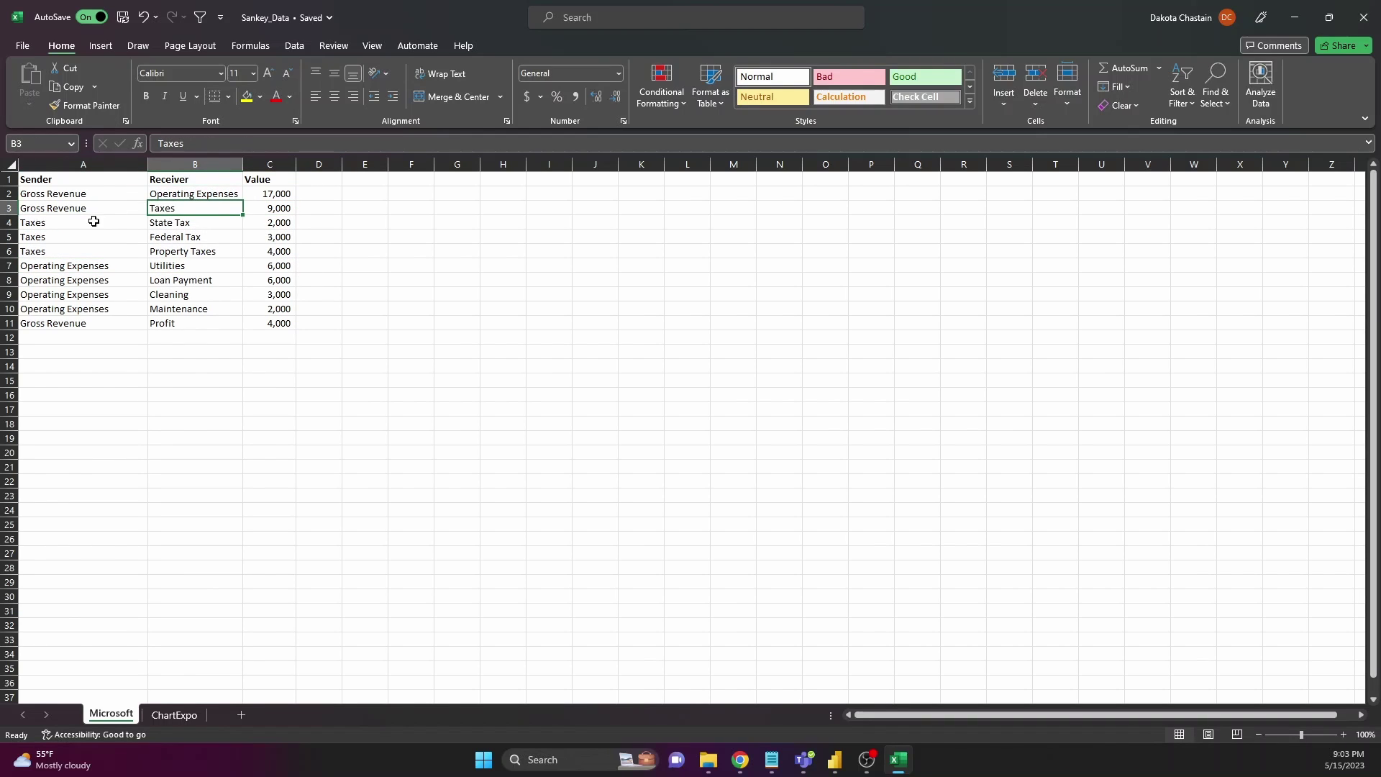
pyautogui.moveTo(92, 222); pyautogui.dragTo(93, 251)
pyautogui.moveTo(182, 221); pyautogui.dragTo(185, 252)
pyautogui.click(188, 193)
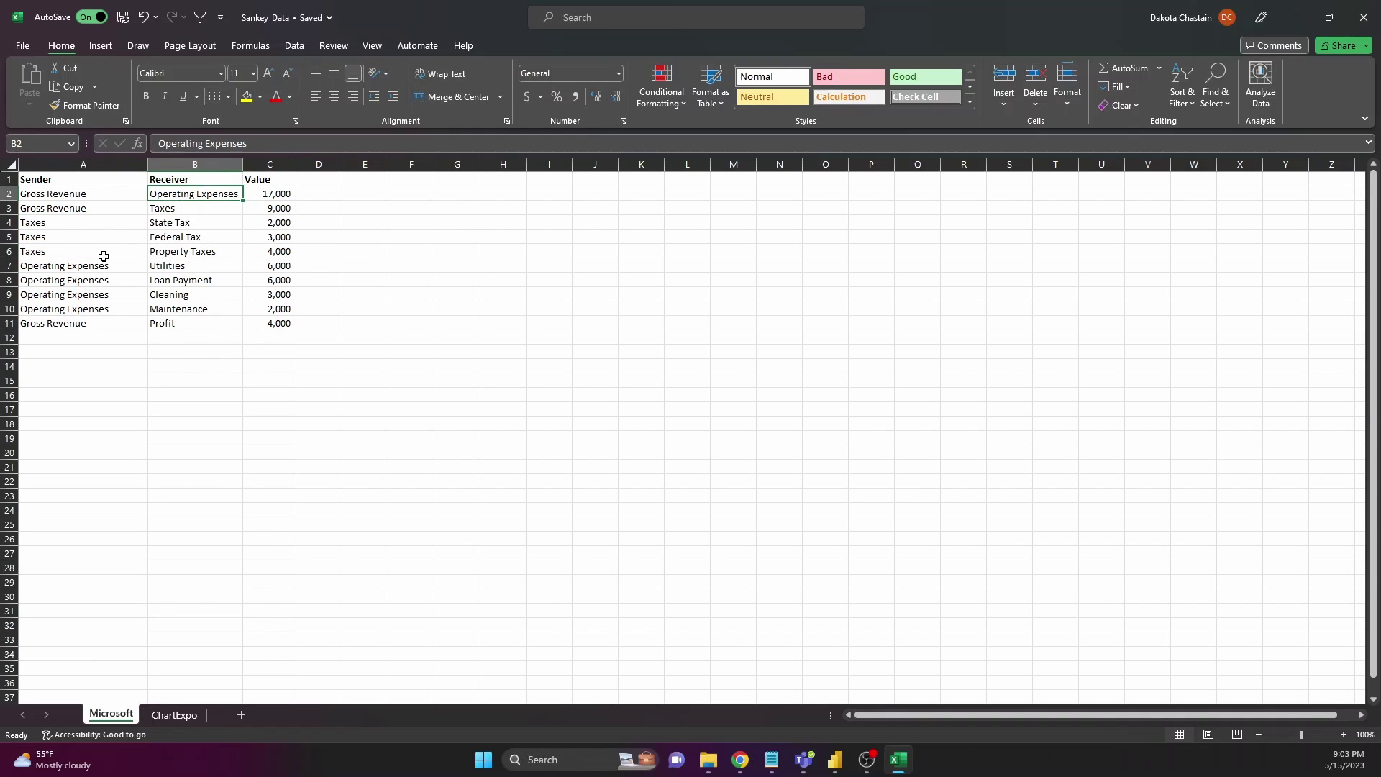
pyautogui.moveTo(159, 258); pyautogui.dragTo(185, 308)
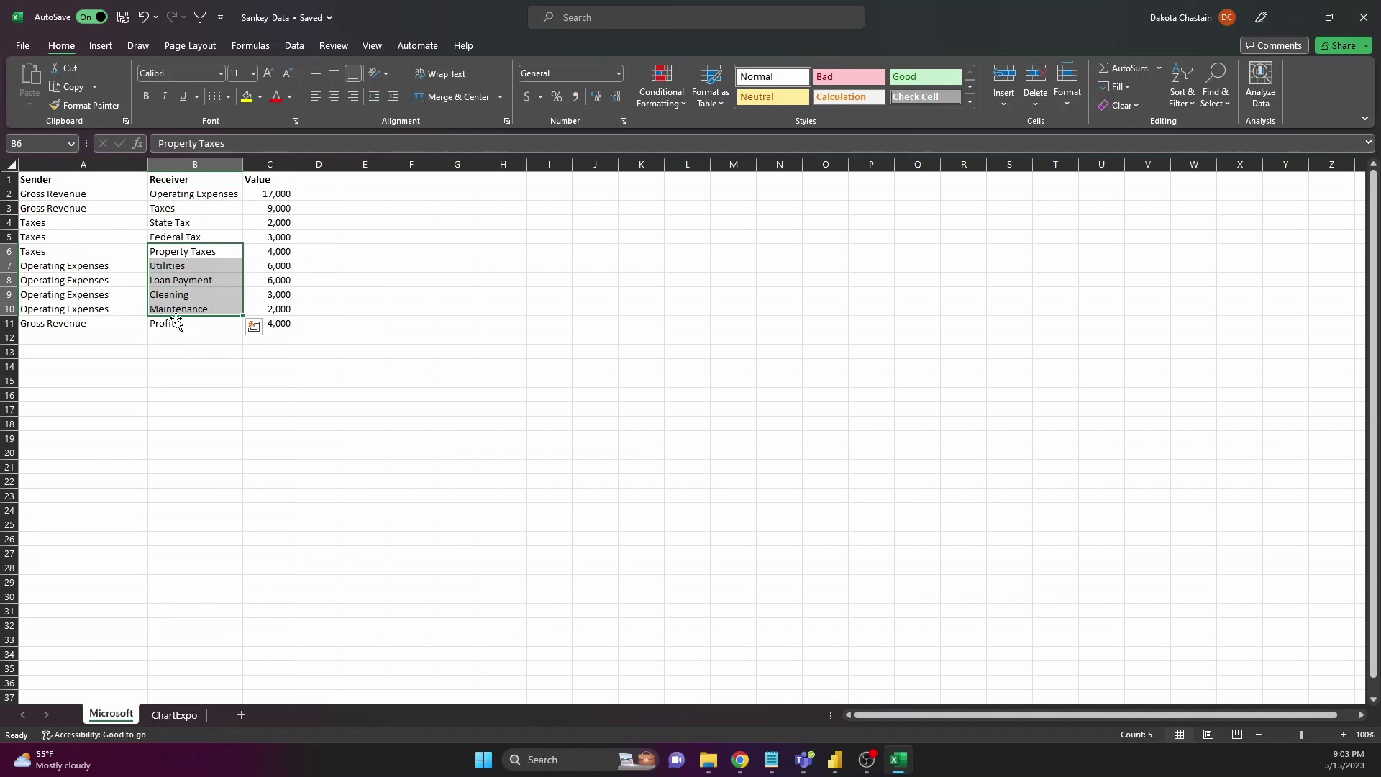
pyautogui.click(120, 327)
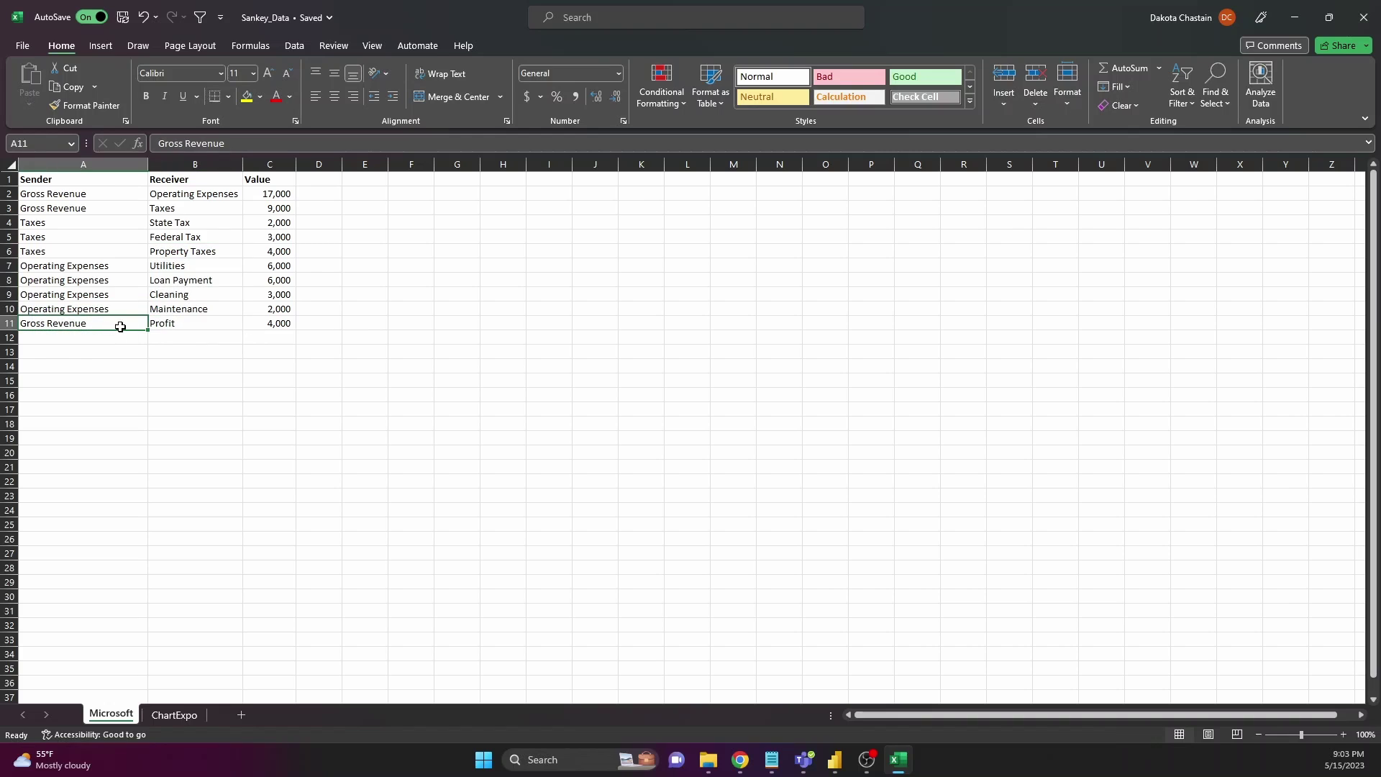
pyautogui.click(172, 326)
pyautogui.click(263, 329)
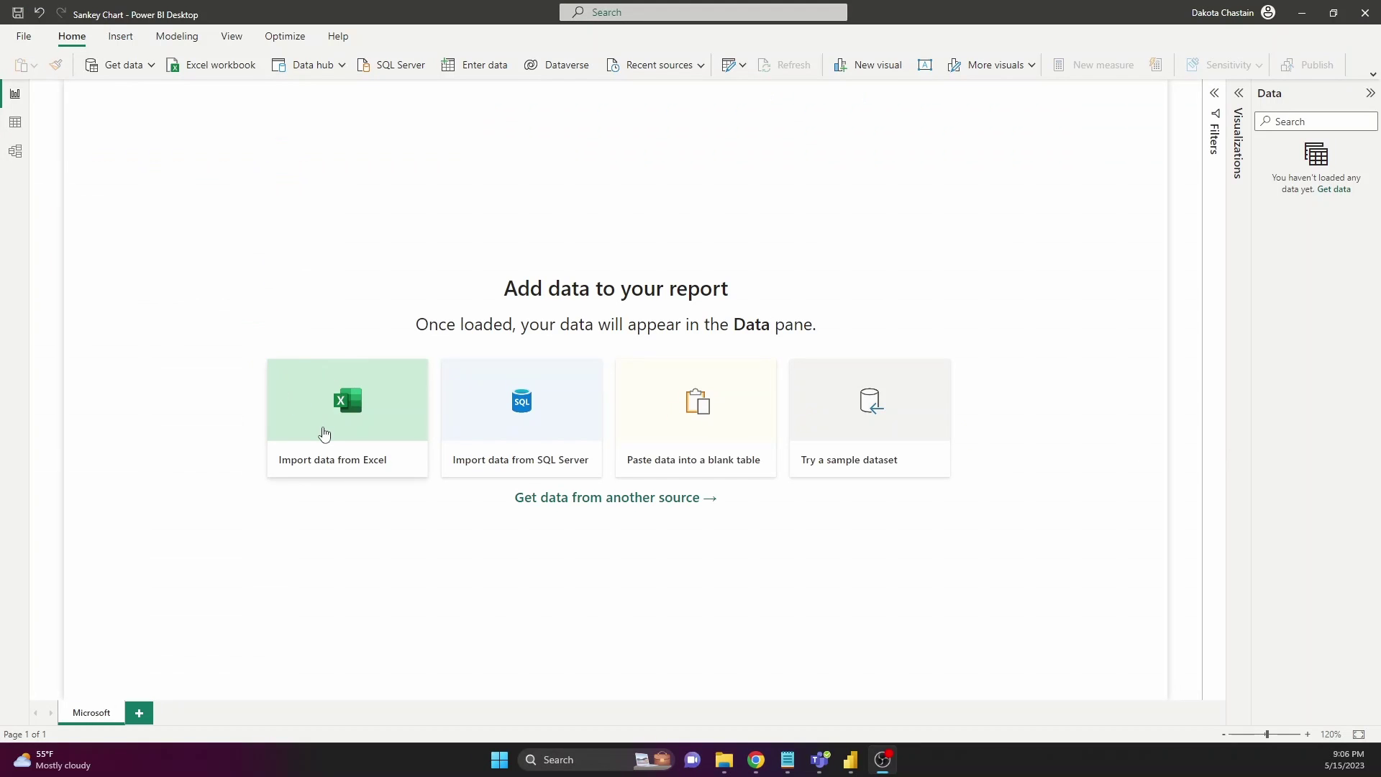
# - Import the 10-row Microsoft sheet from Sankey_Data.xlsx into the new report
pyautogui.click(336, 425)
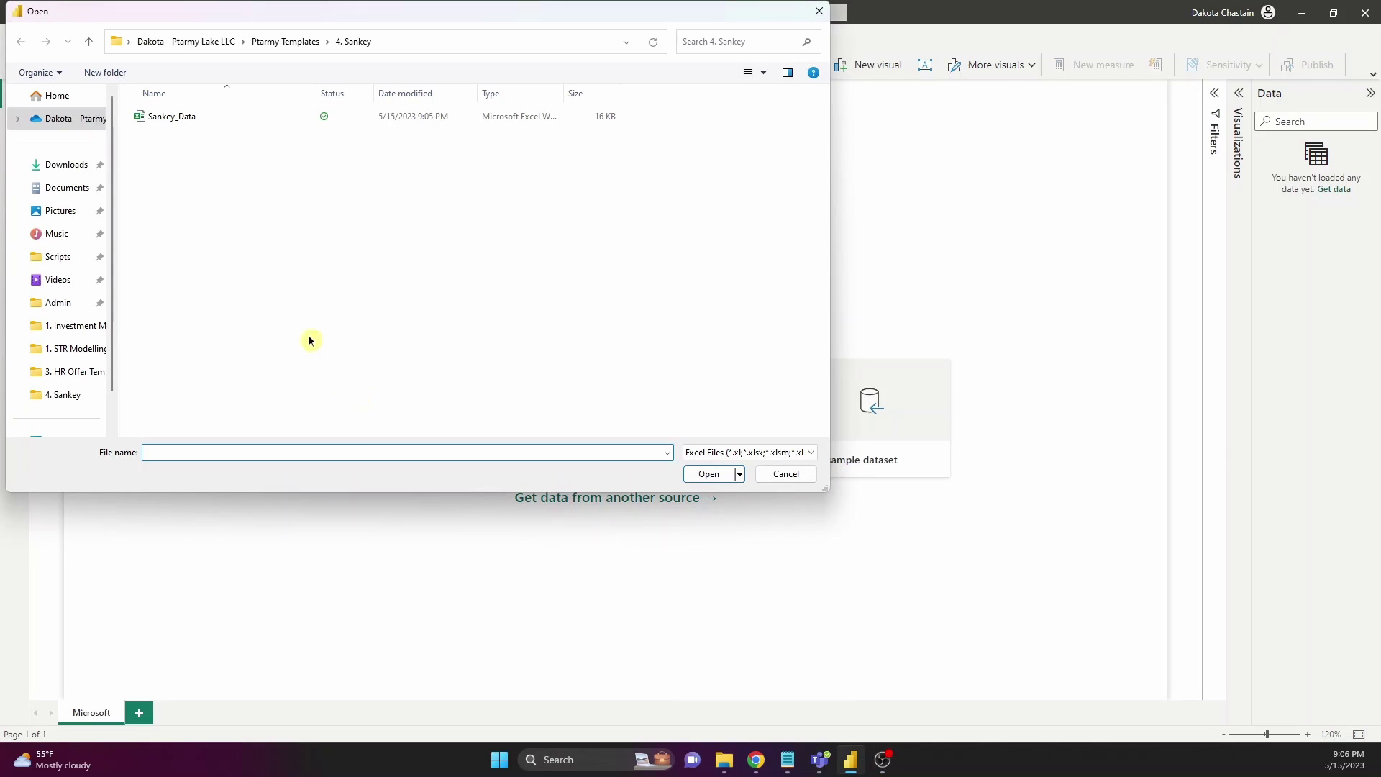
pyautogui.click(192, 118)
pyautogui.click(725, 473)
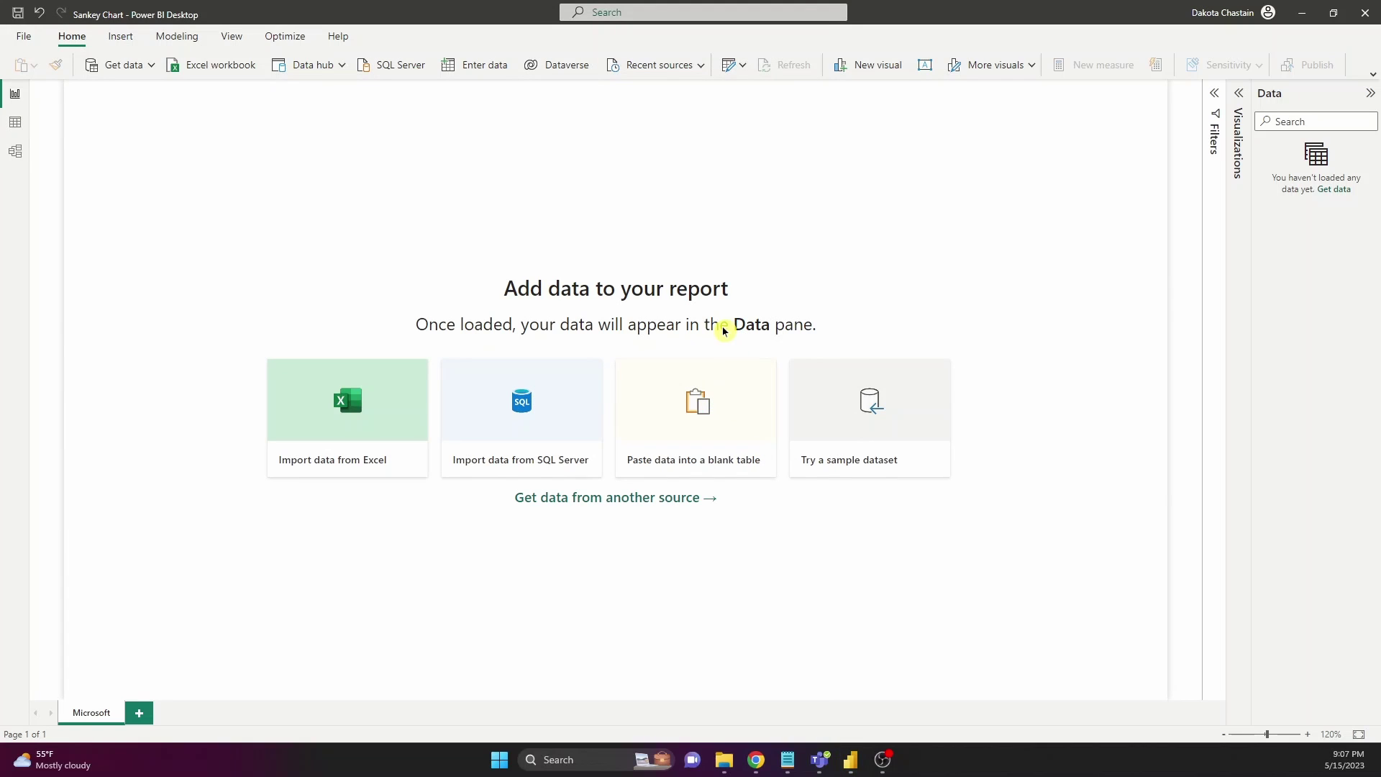
pyautogui.click(419, 257)
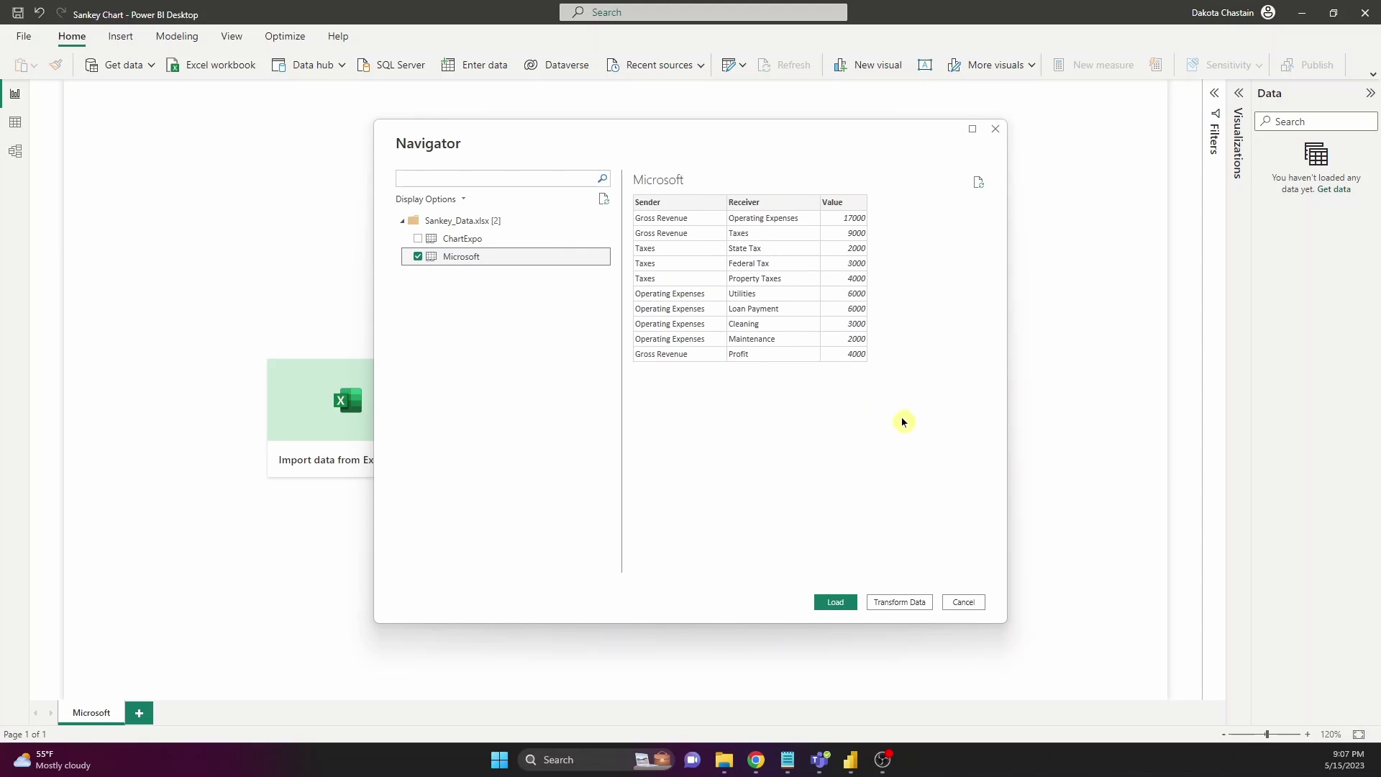
pyautogui.click(834, 602)
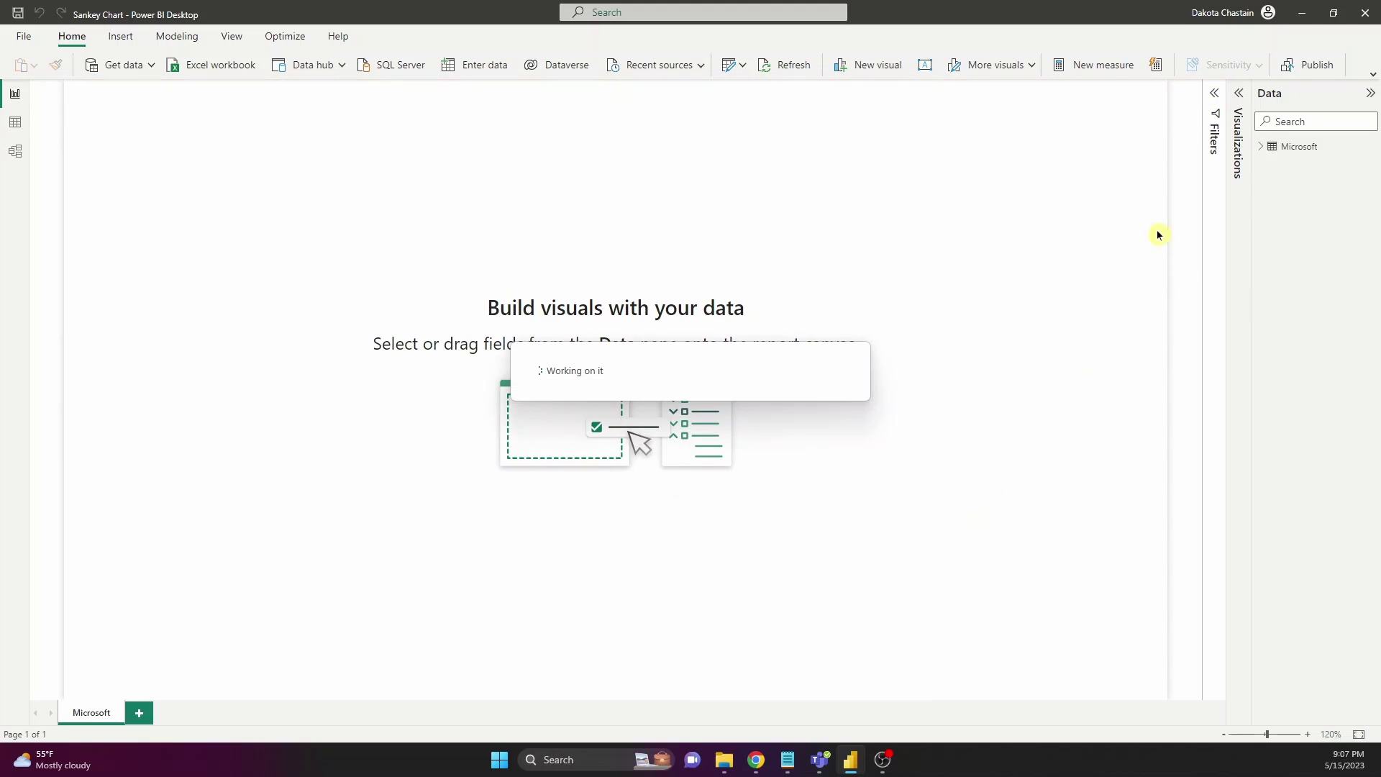
pyautogui.click(1241, 99)
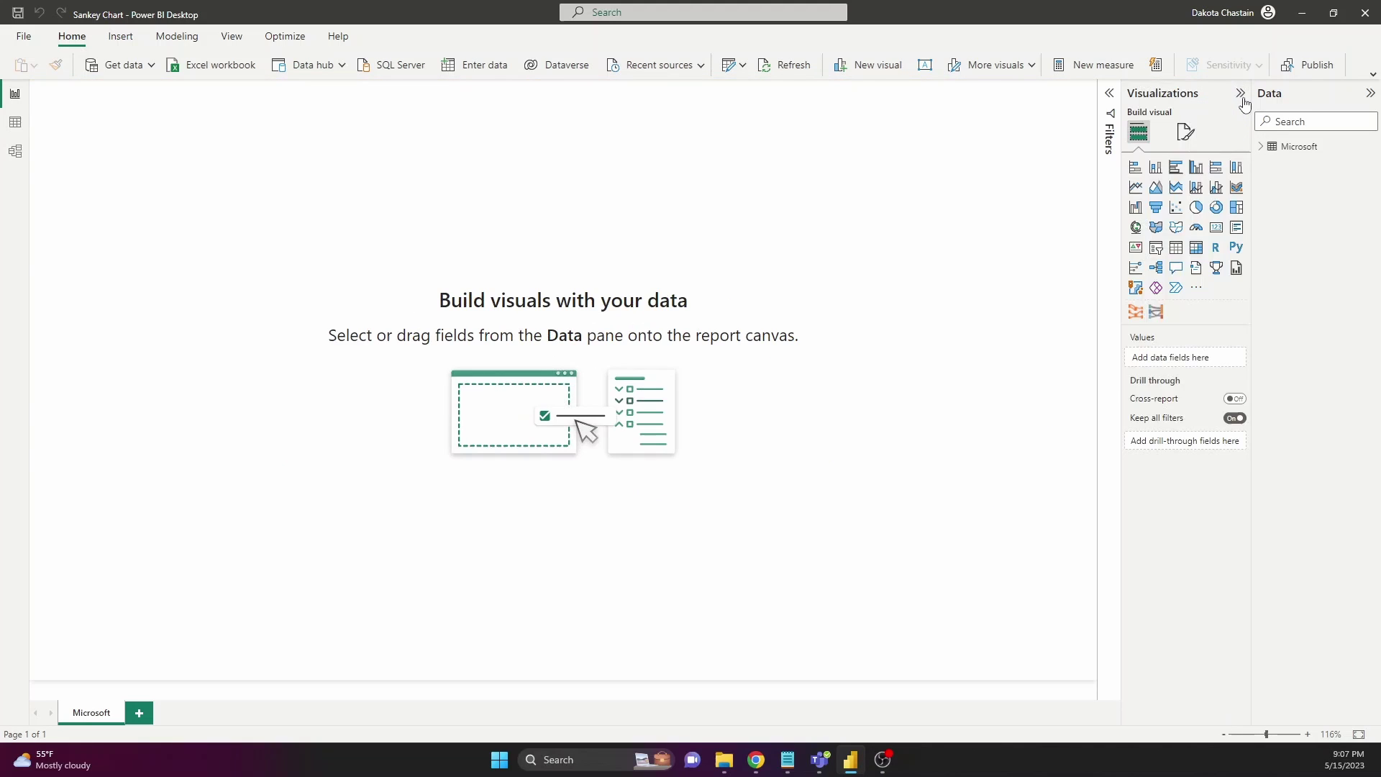
pyautogui.click(1193, 290)
pyautogui.click(1223, 290)
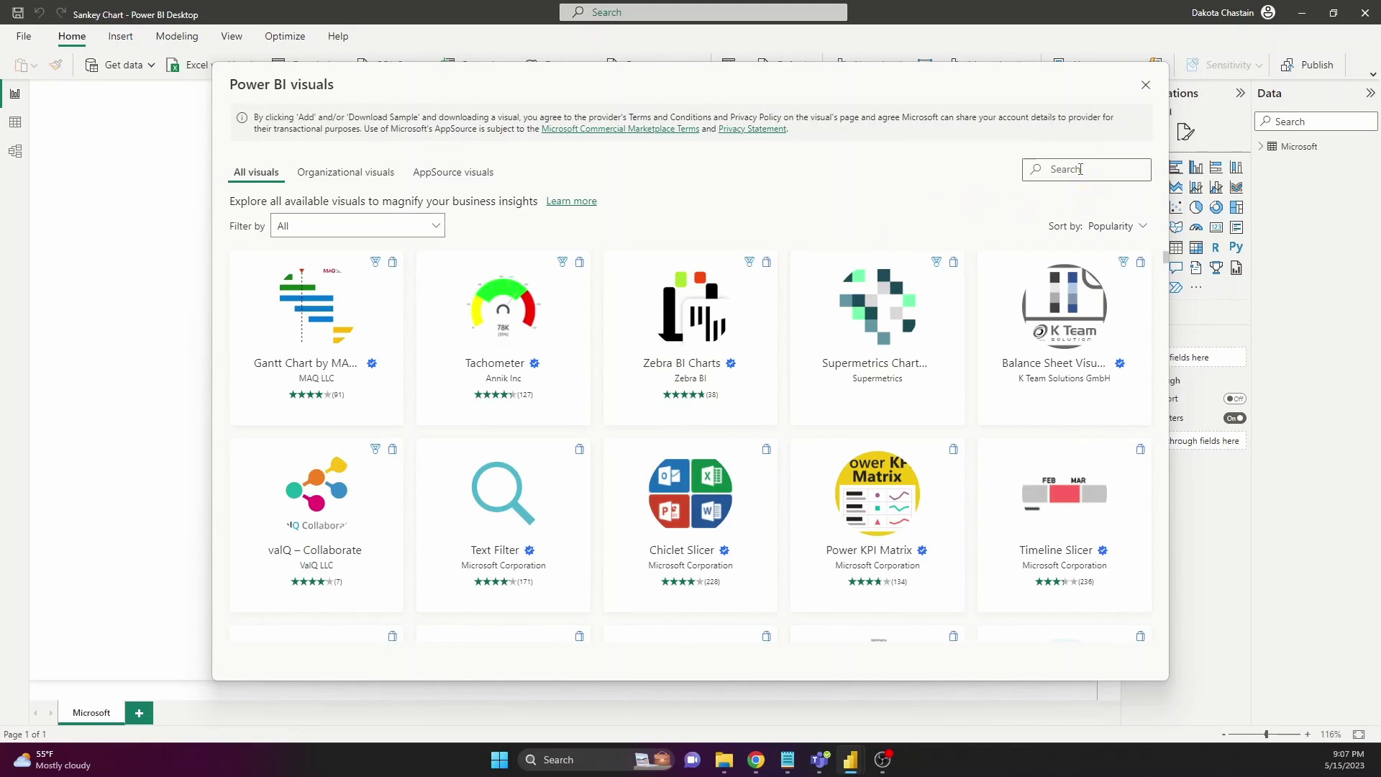
pyautogui.write('key')
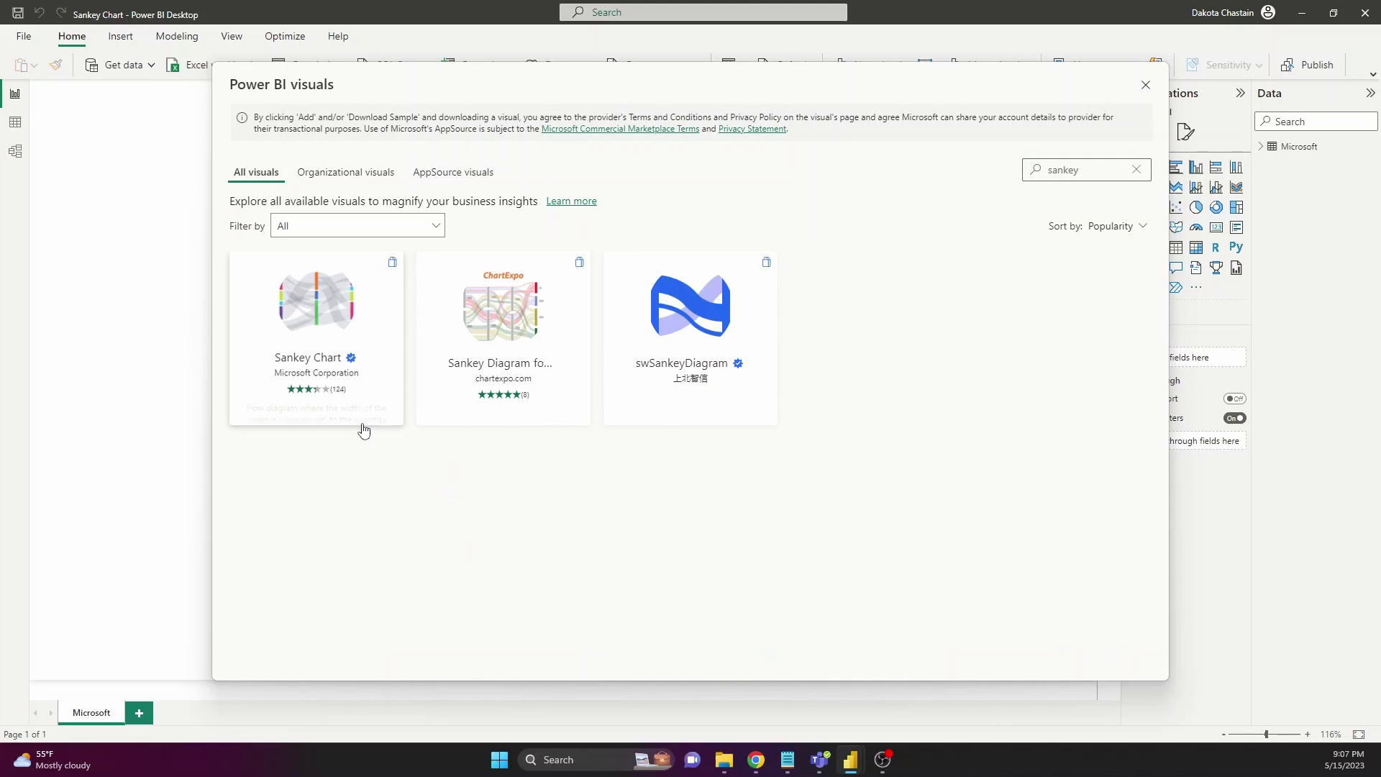
pyautogui.click(320, 383)
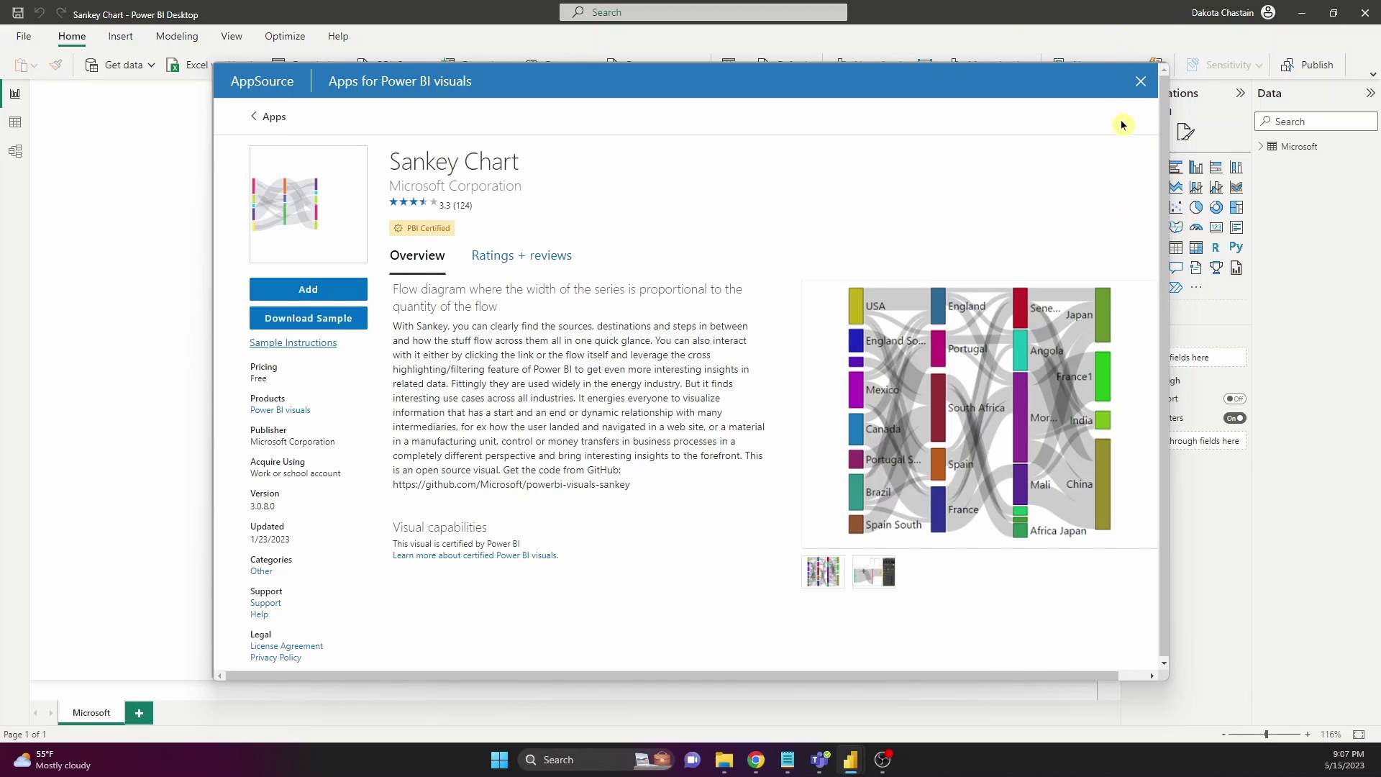
pyautogui.click(1140, 80)
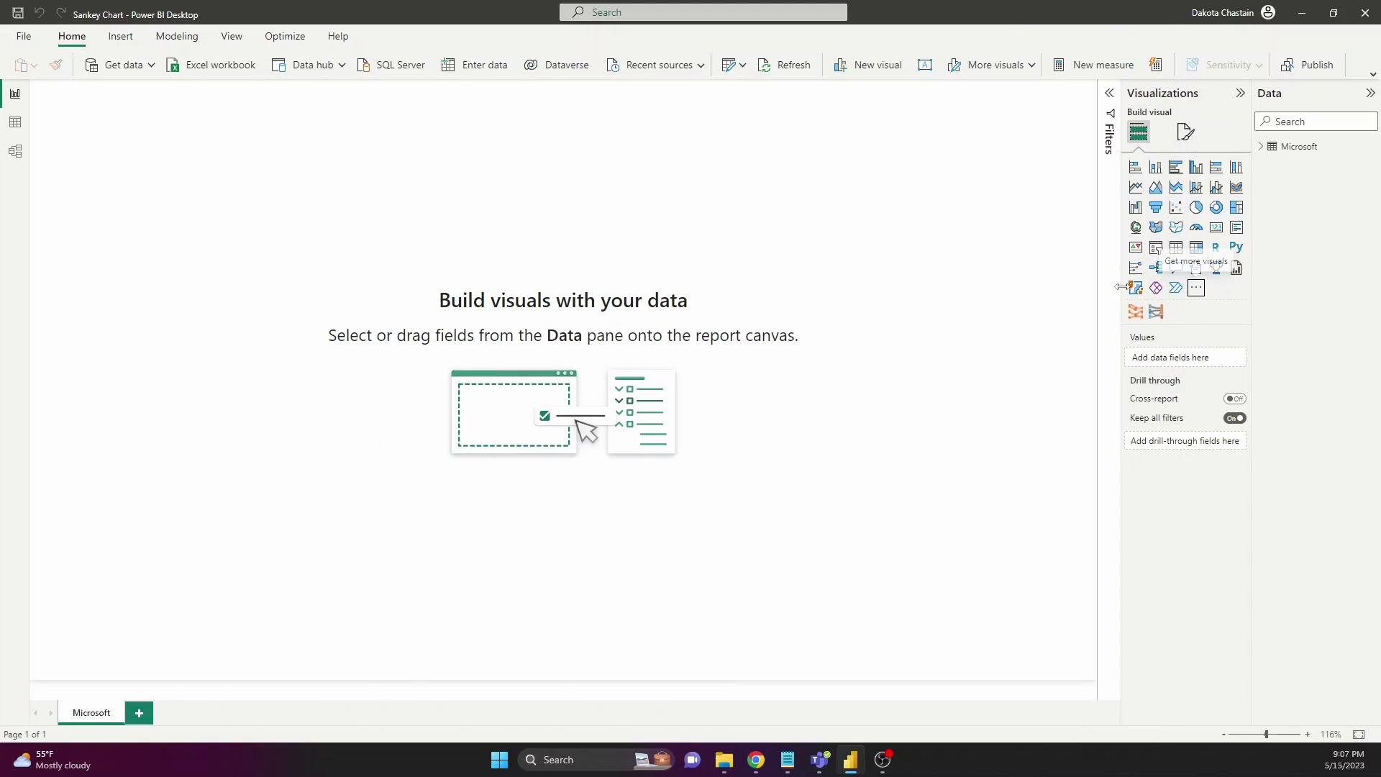
# - Add a Sankey visual using Sender as source, Receiver as destination and Value as weight
pyautogui.click(1156, 313)
pyautogui.moveTo(236, 265); pyautogui.dragTo(631, 388)
pyautogui.click(1260, 148)
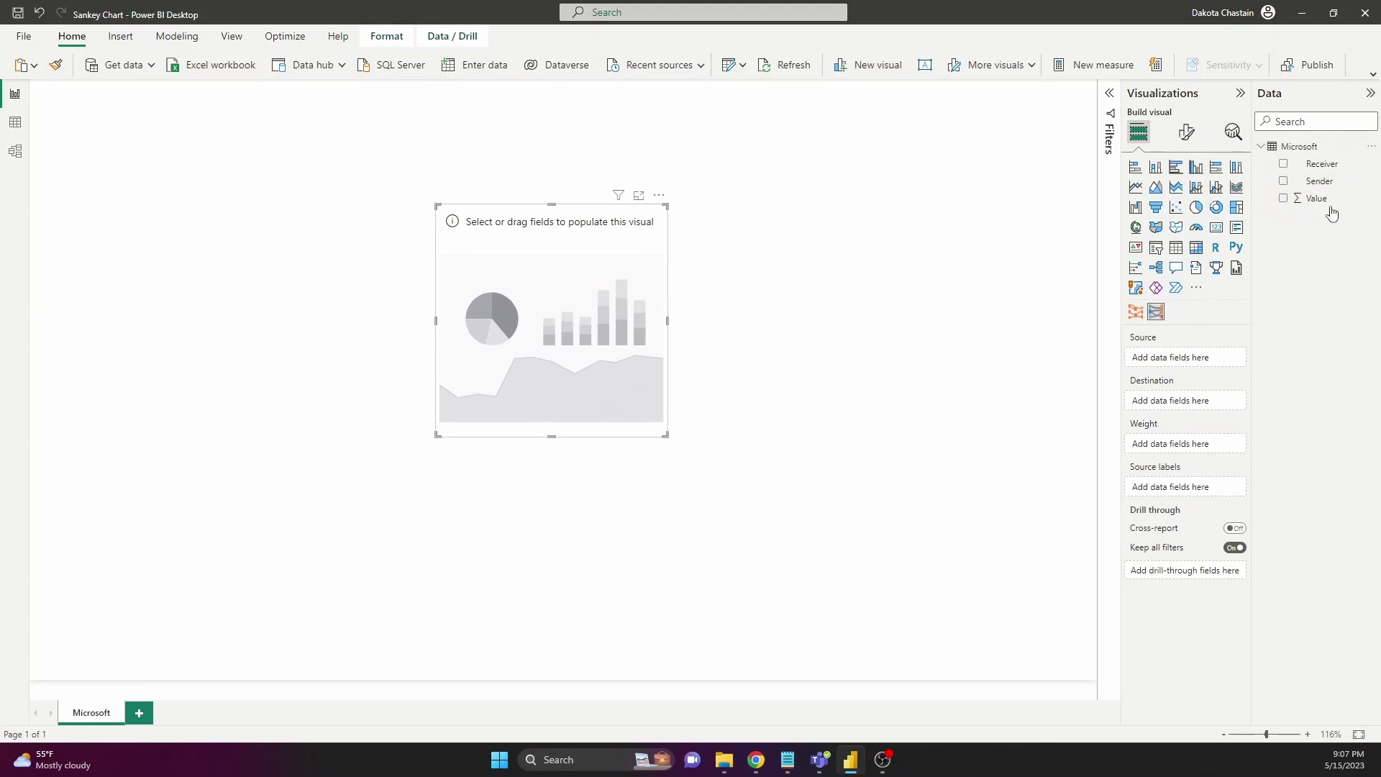
pyautogui.moveTo(1331, 180); pyautogui.dragTo(1177, 357)
pyautogui.doubleClick(1324, 163)
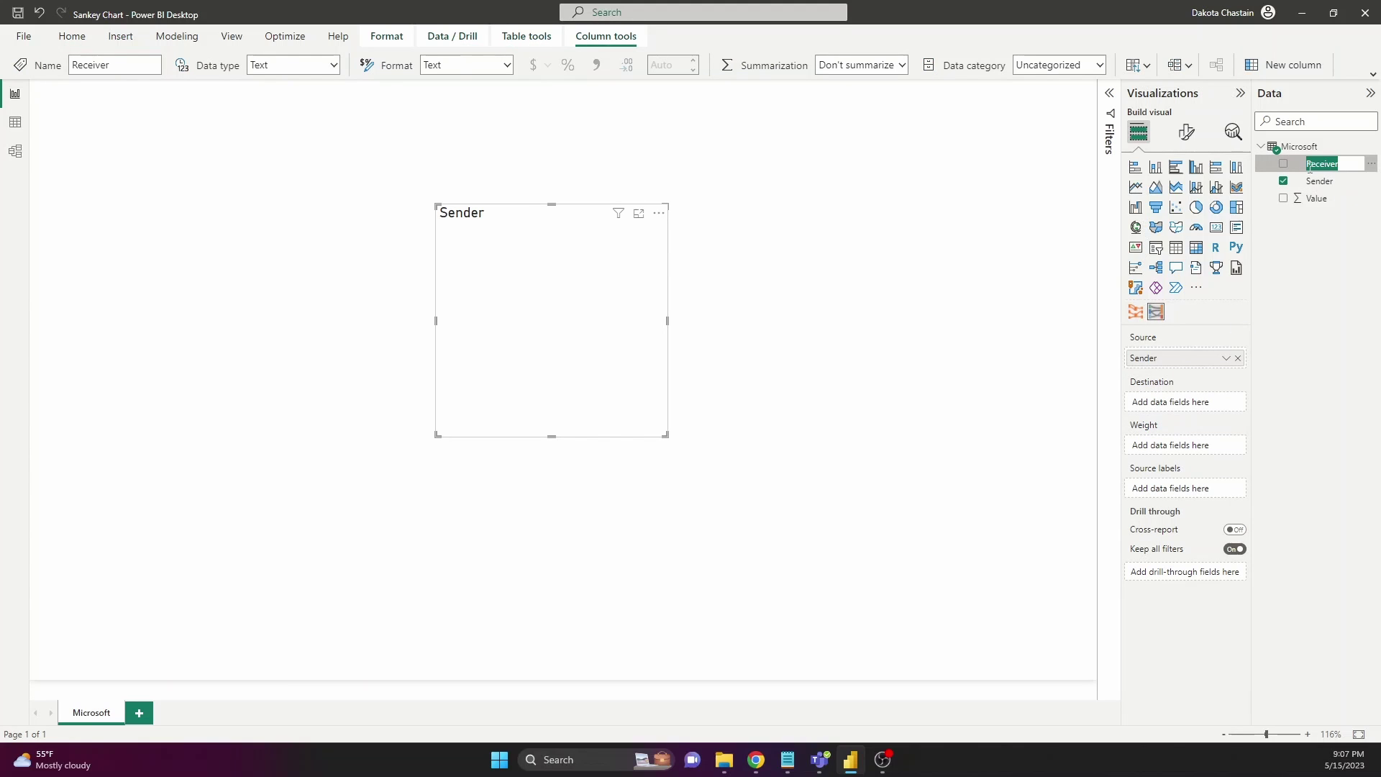
pyautogui.moveTo(1300, 167); pyautogui.dragTo(1178, 401)
pyautogui.moveTo(1331, 205); pyautogui.dragTo(1135, 444)
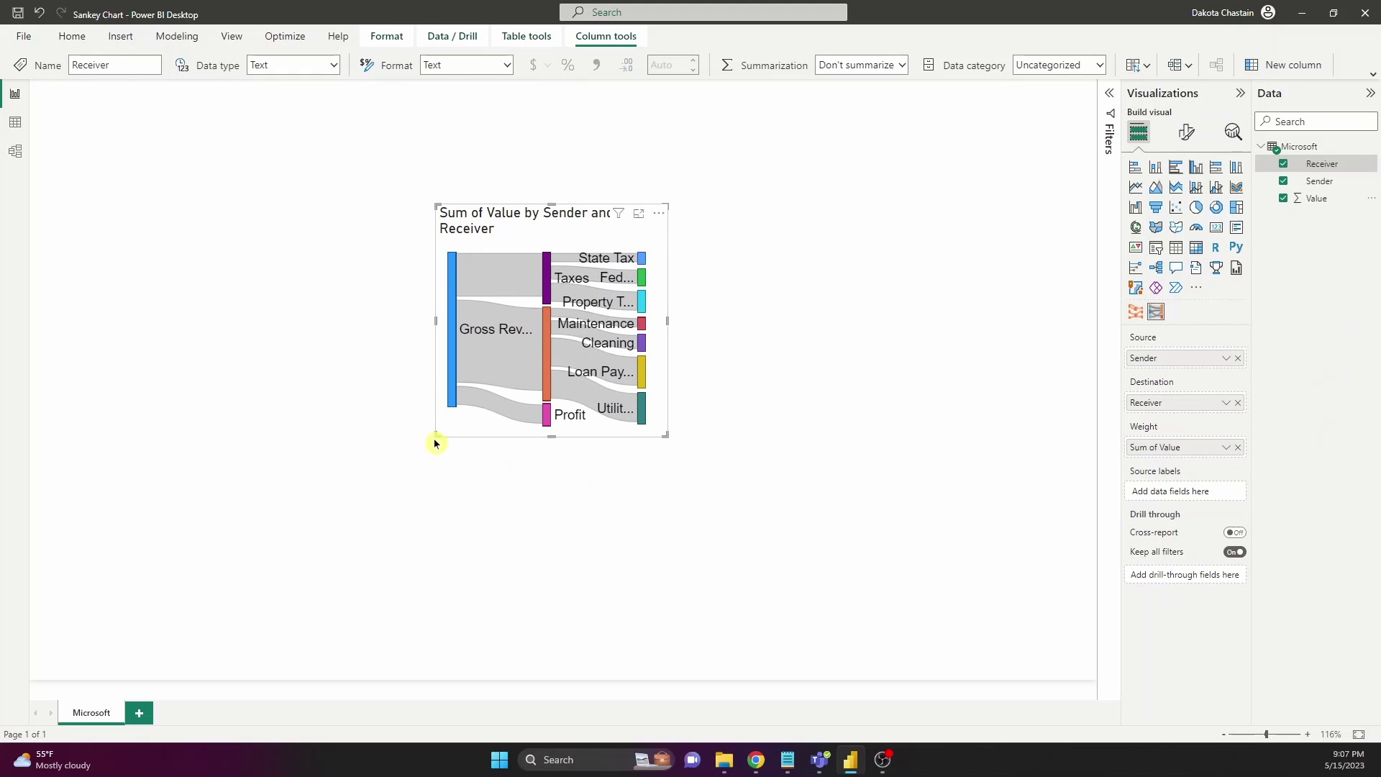
# - Enlarge the Sankey chart so its labels fit and move it higher on the page
pyautogui.moveTo(435, 439); pyautogui.dragTo(84, 555)
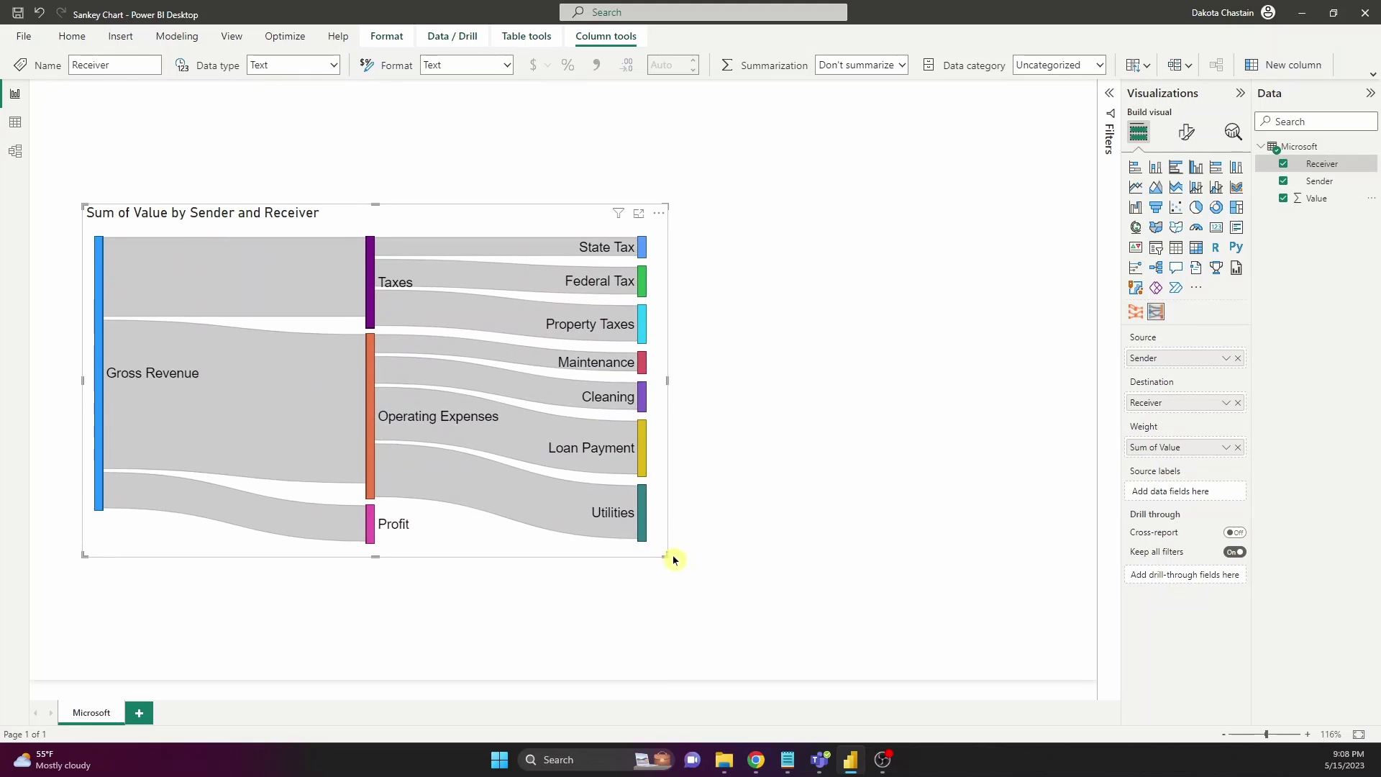
pyautogui.moveTo(668, 556); pyautogui.dragTo(974, 620)
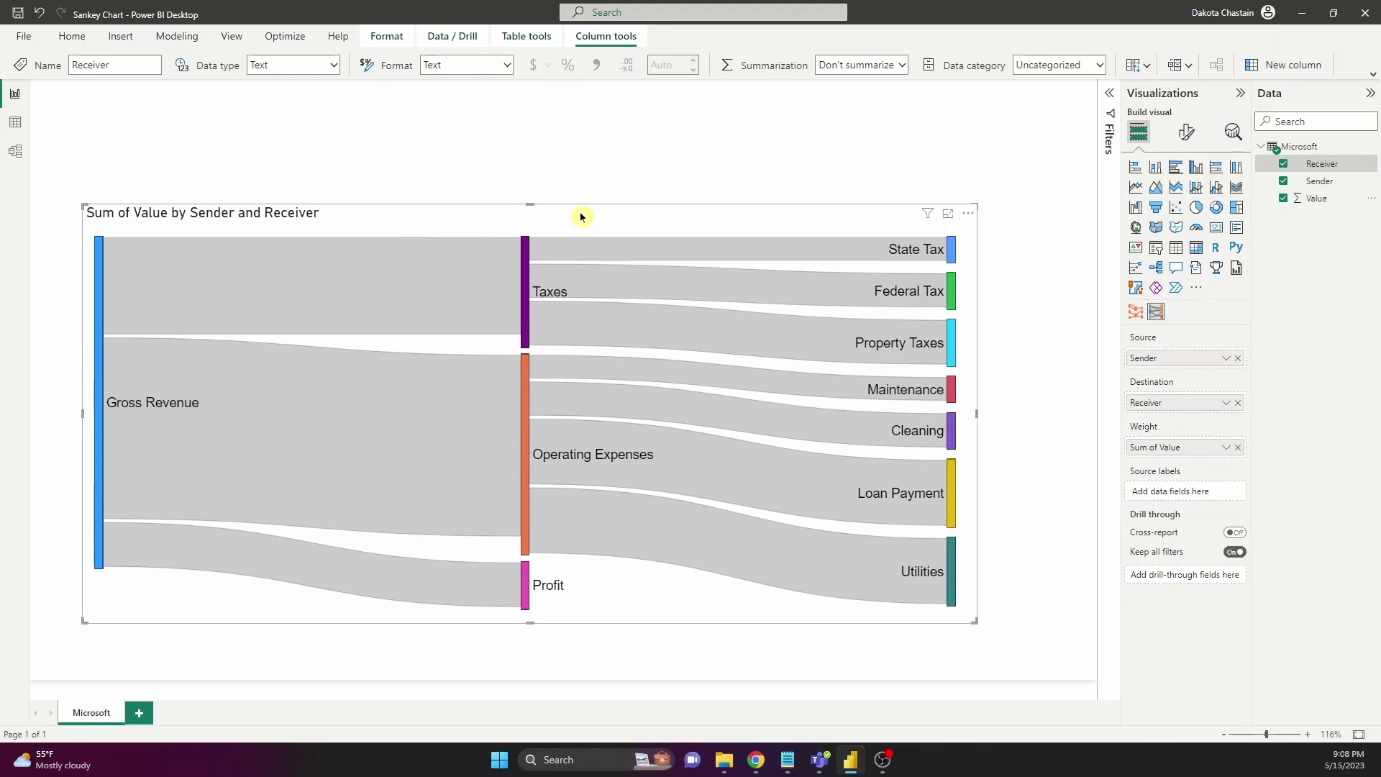
pyautogui.moveTo(581, 216); pyautogui.dragTo(579, 151)
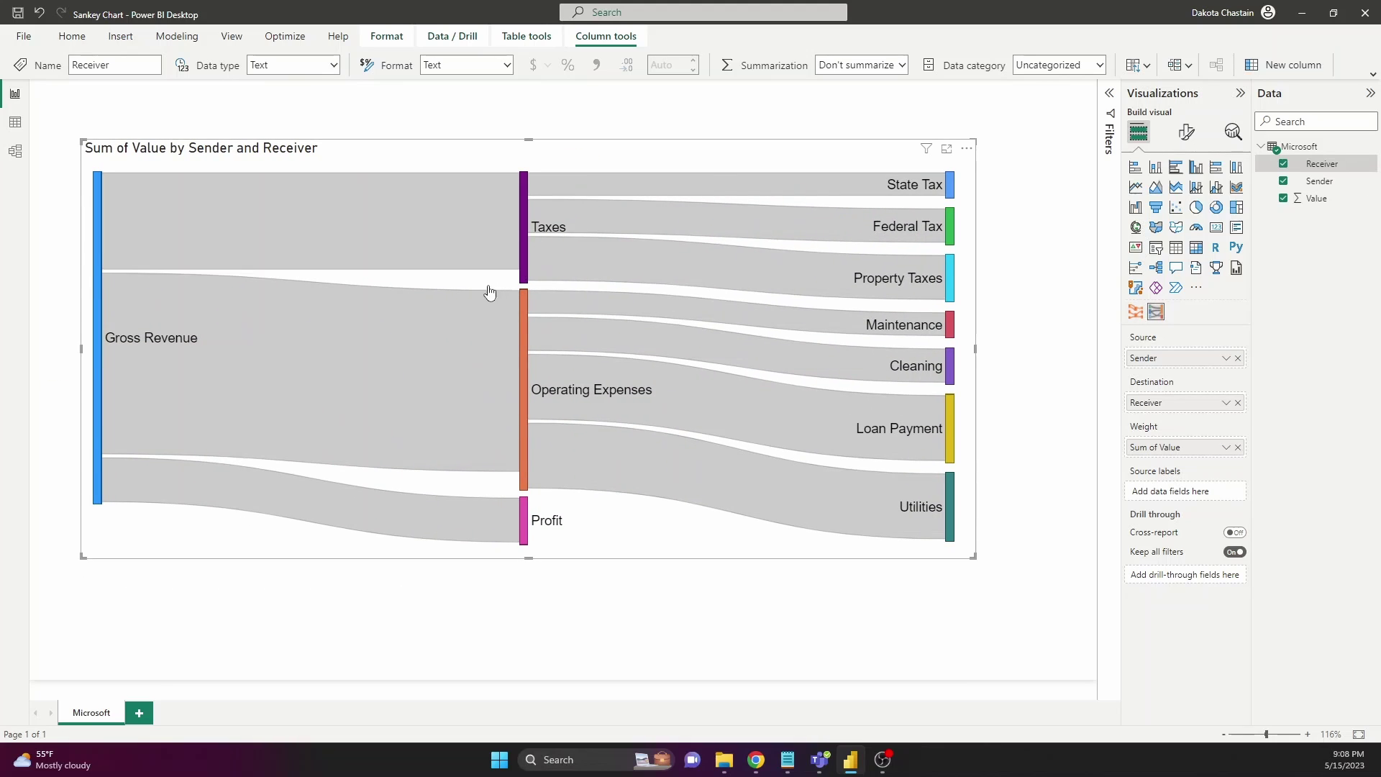
# - Turn off 'Provide min optimal height of node' in the Sankey's scale settings
pyautogui.click(1186, 132)
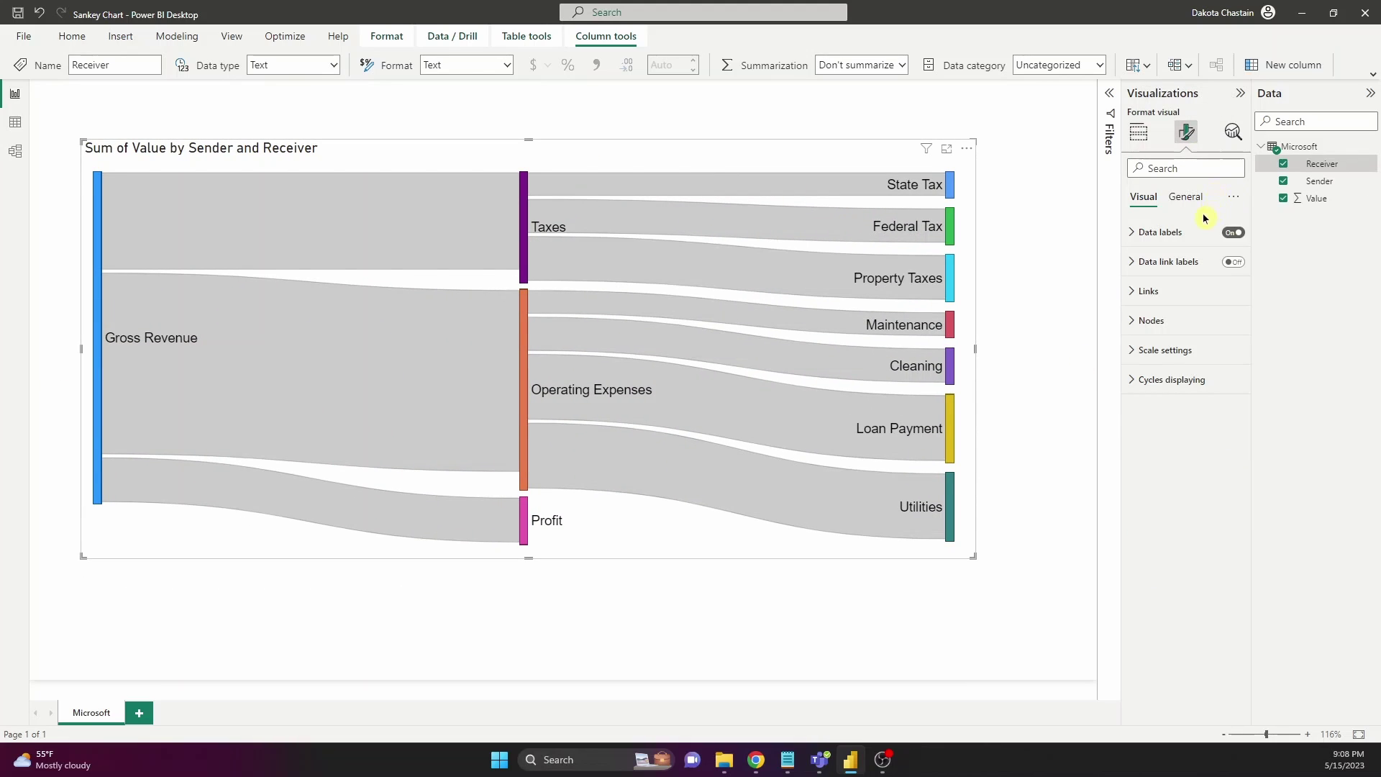
pyautogui.click(1163, 295)
pyautogui.click(1164, 295)
pyautogui.click(1161, 322)
pyautogui.click(1164, 322)
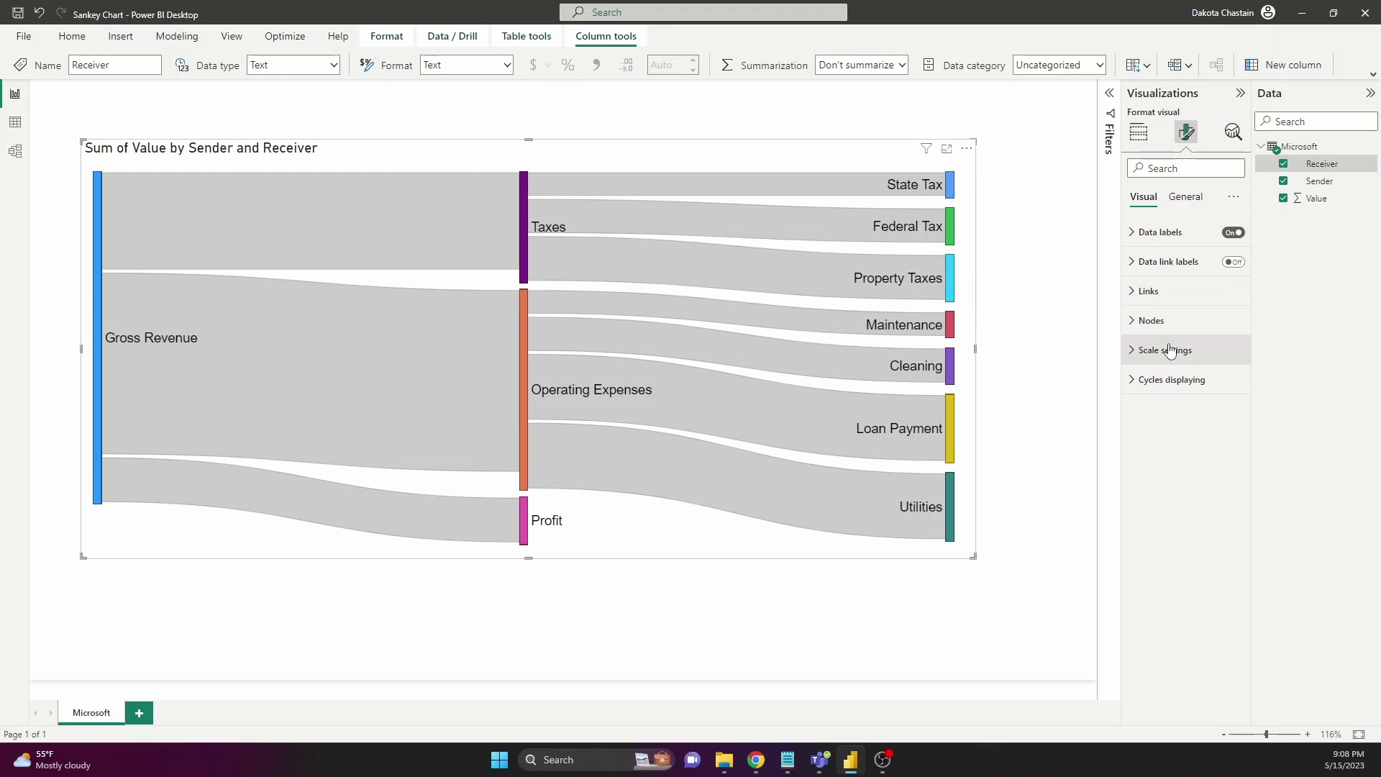
pyautogui.click(1194, 349)
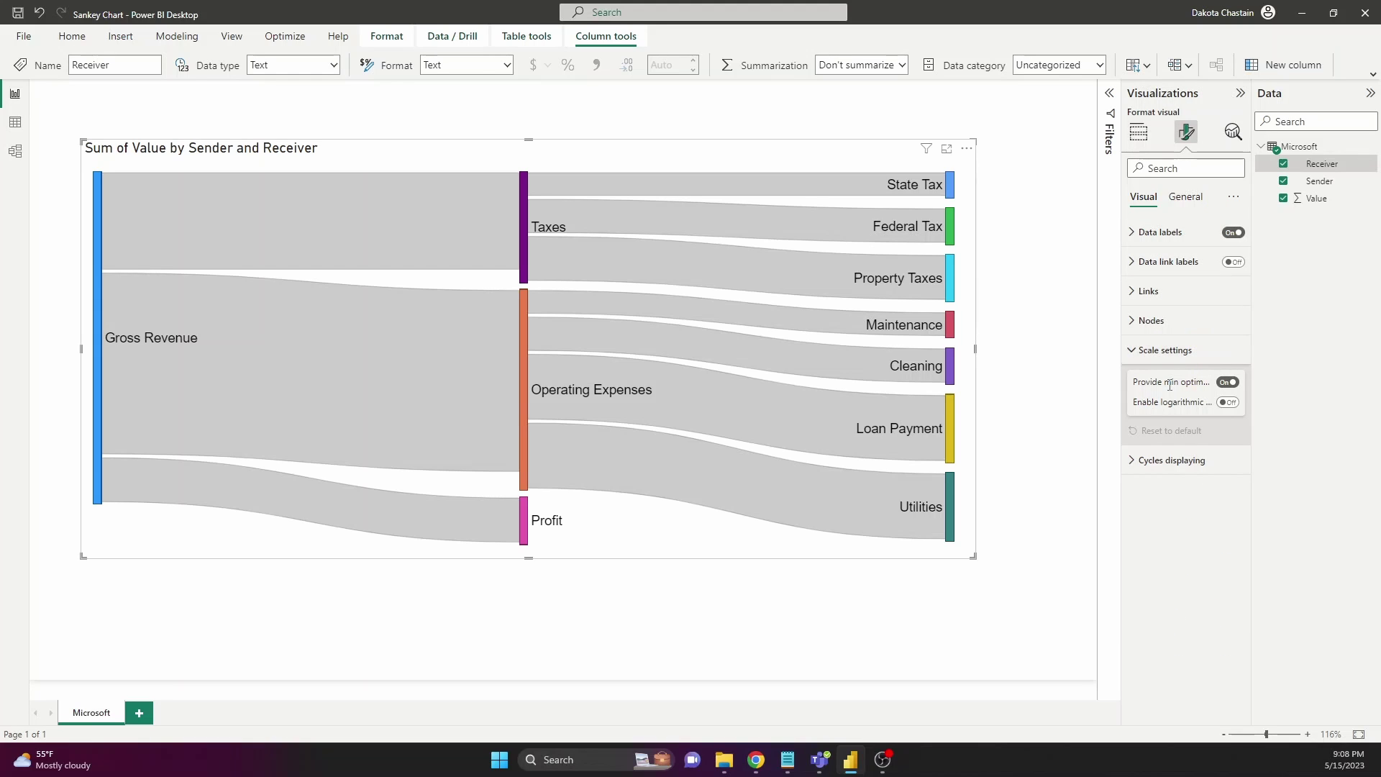
pyautogui.moveTo(1120, 389); pyautogui.dragTo(1017, 386)
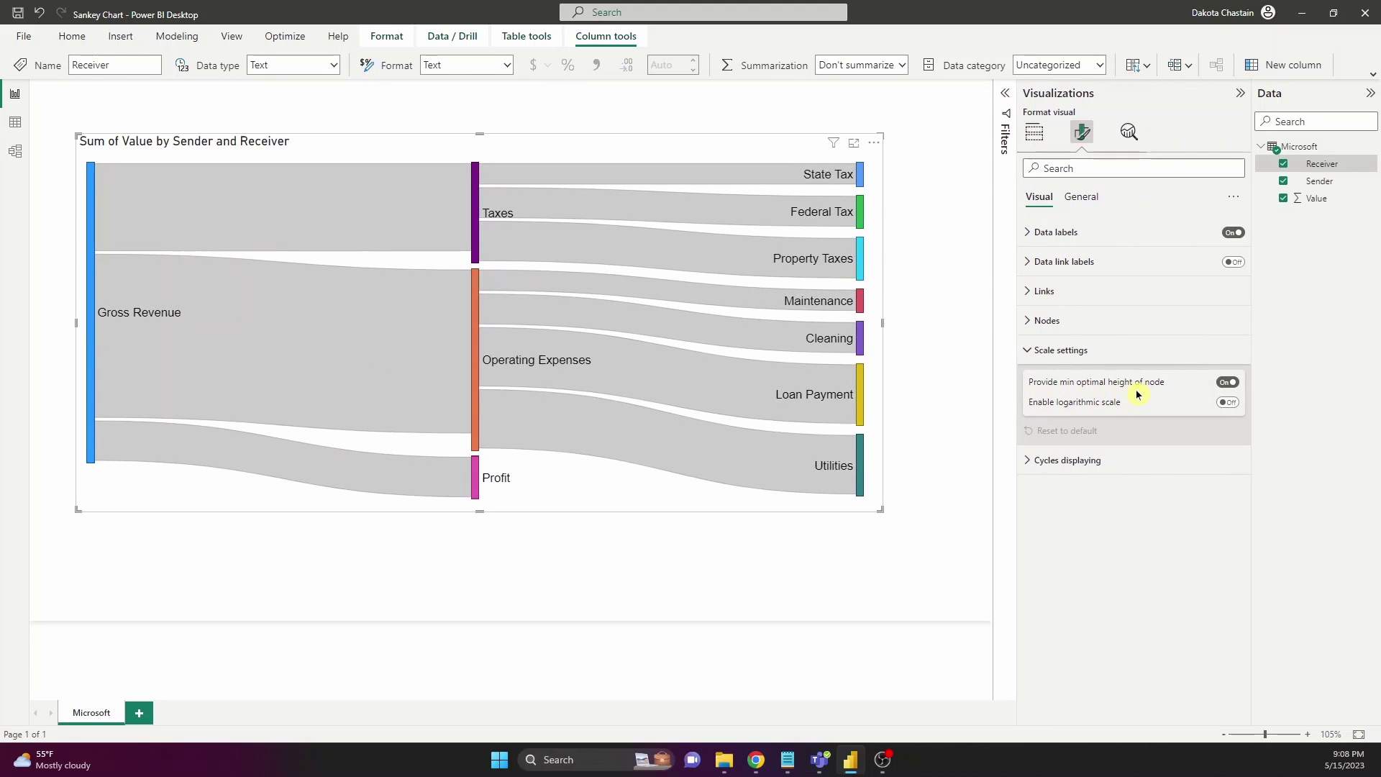
pyautogui.click(1228, 383)
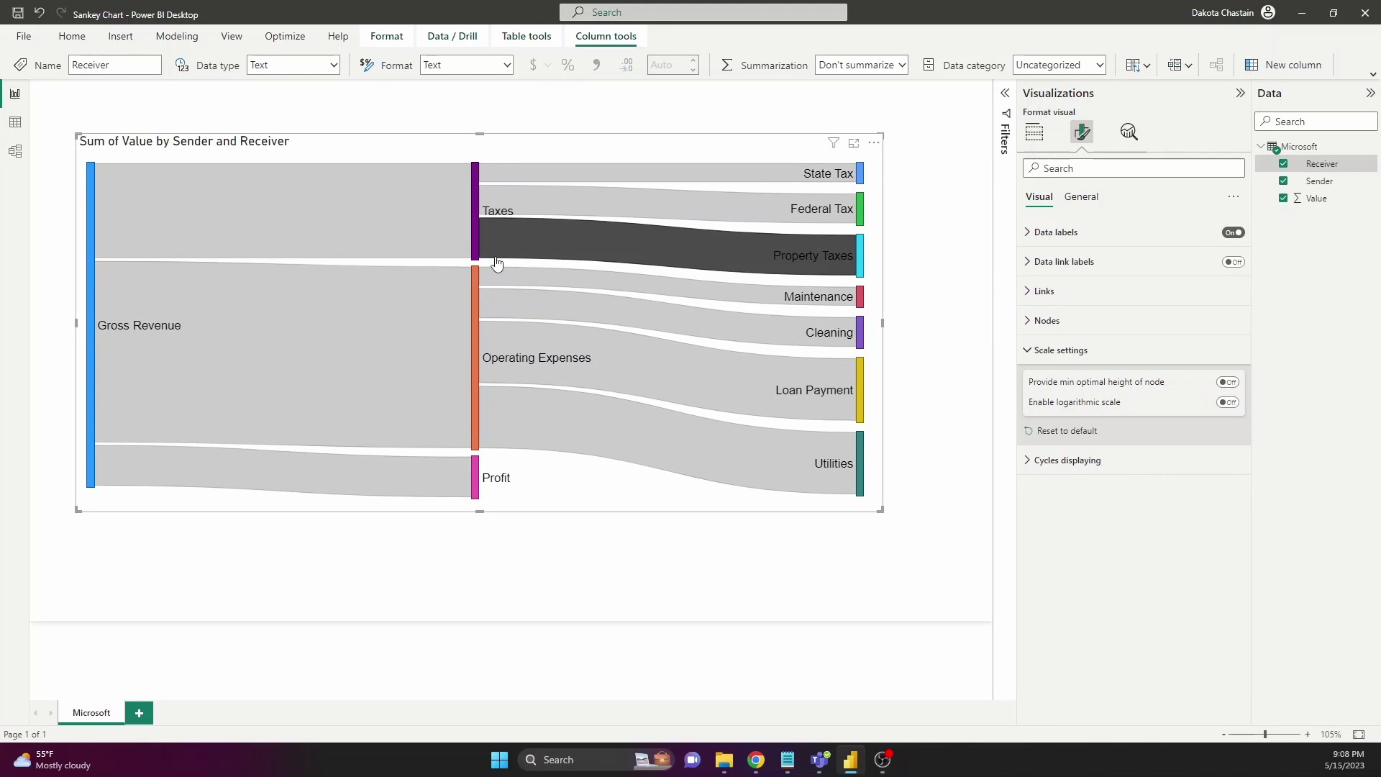
# - Shift the Profit and Operating Expenses nodes right and enlarge the Sankey chart
pyautogui.moveTo(476, 480); pyautogui.dragTo(525, 489)
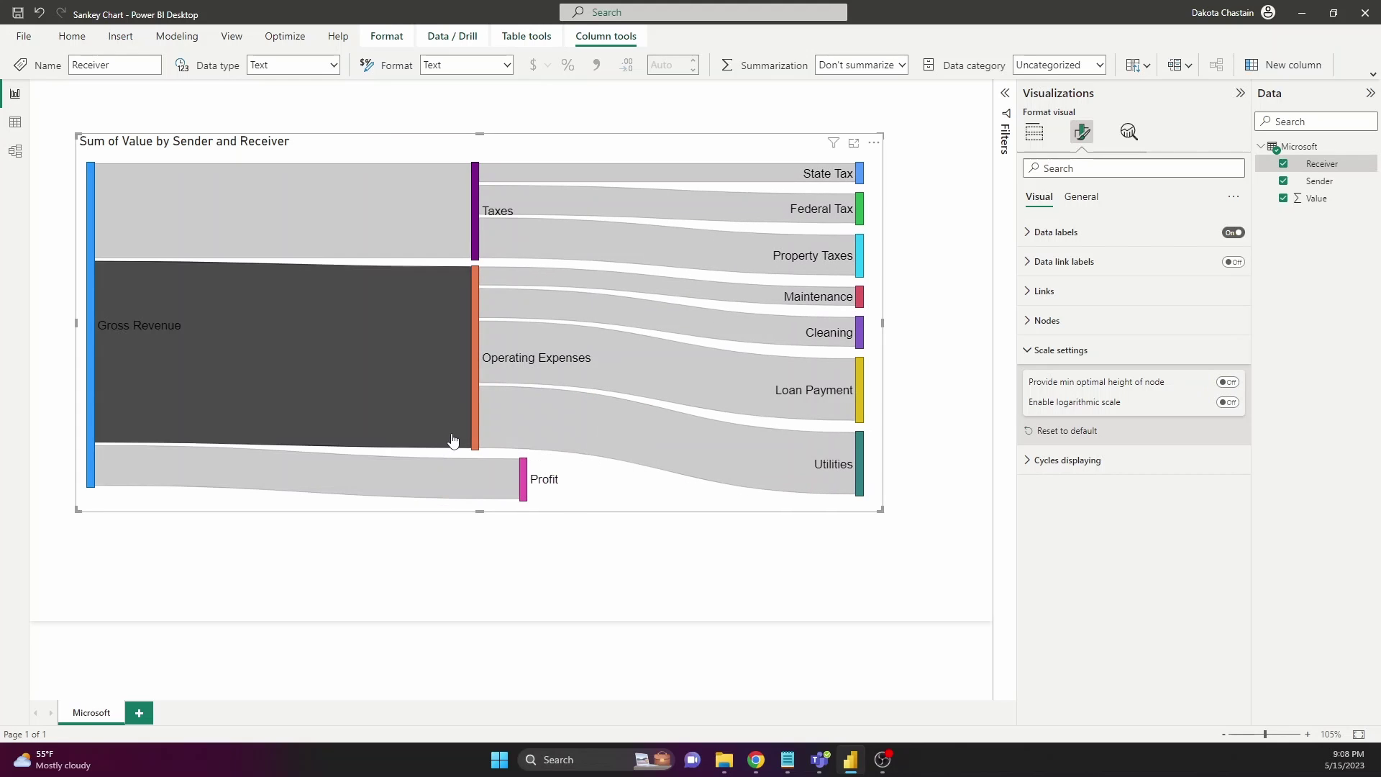
pyautogui.moveTo(476, 425); pyautogui.dragTo(526, 420)
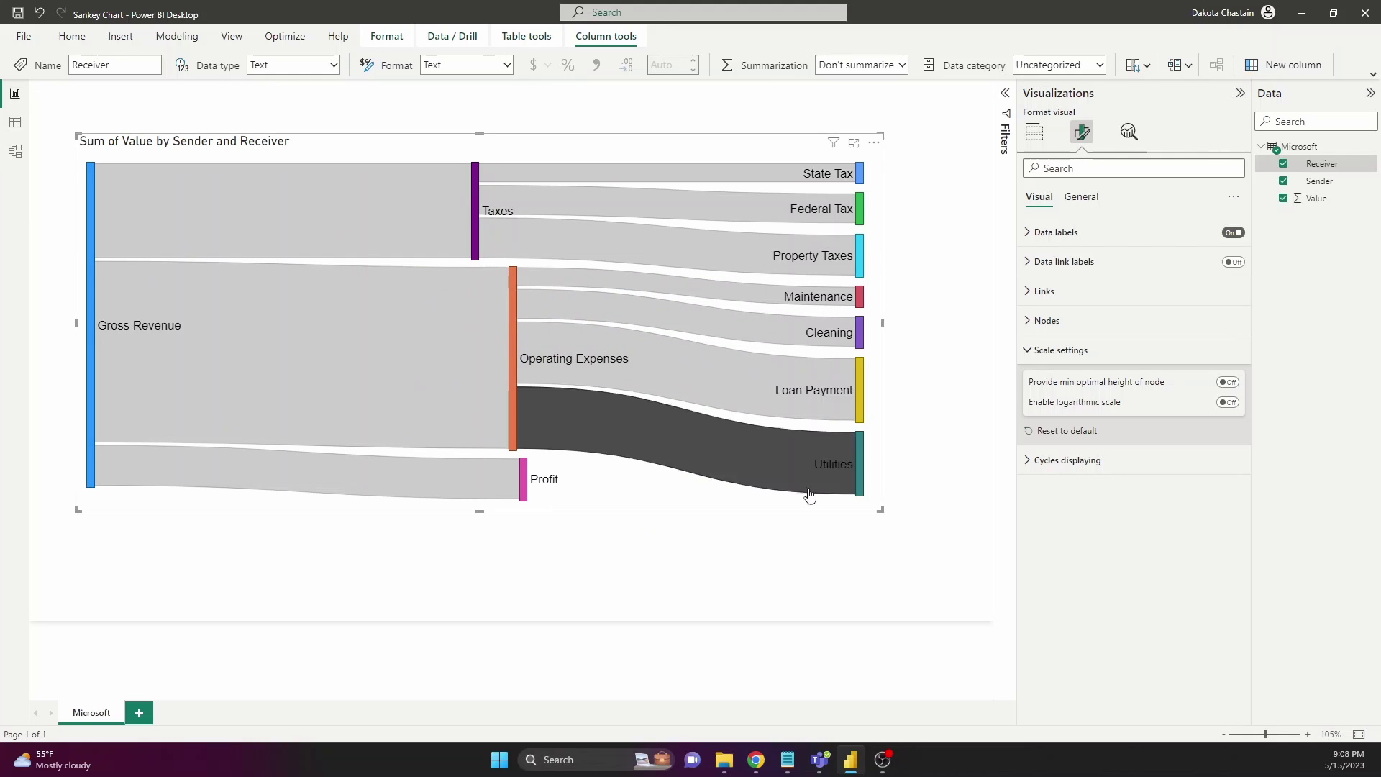
pyautogui.moveTo(881, 510); pyautogui.dragTo(959, 594)
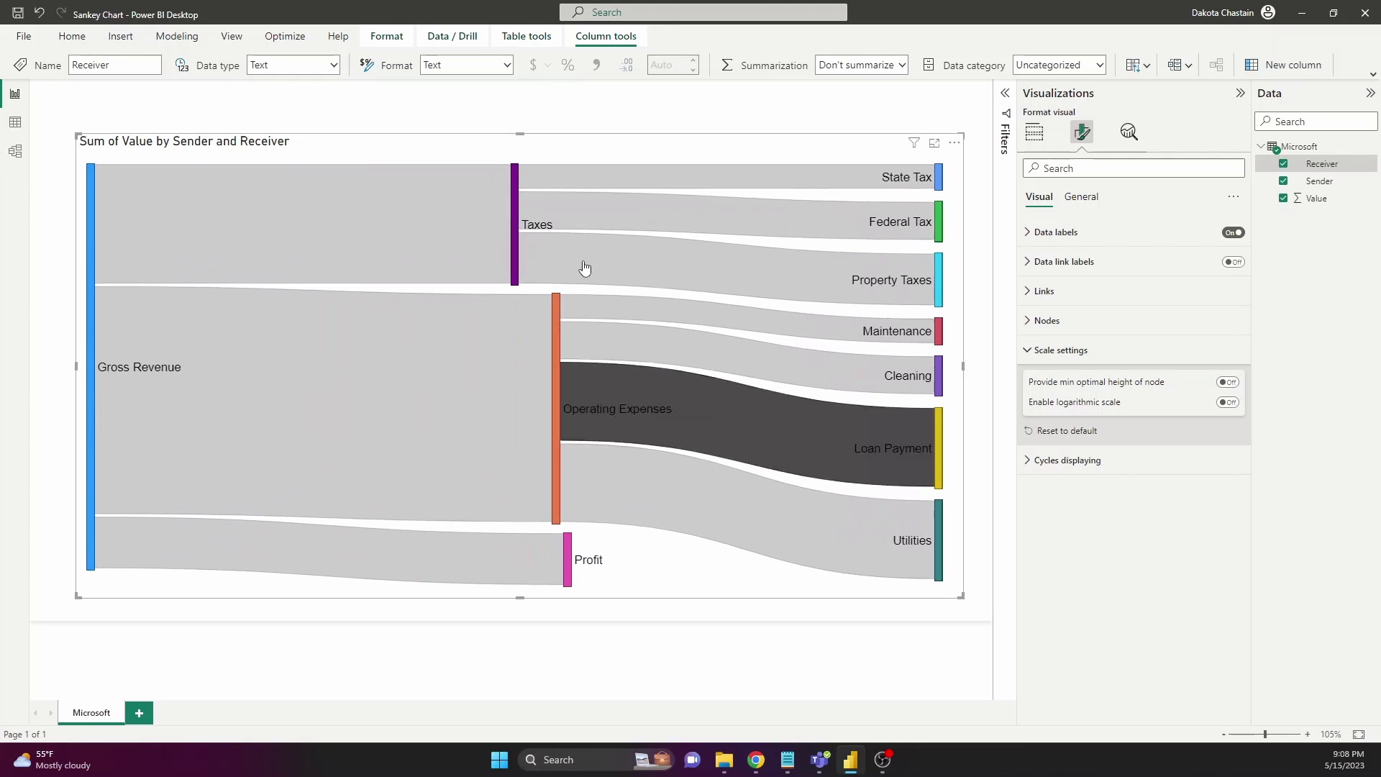
# - Move the chart up-left and give the Gross Revenue node a custom dark green
pyautogui.moveTo(323, 148); pyautogui.dragTo(295, 129)
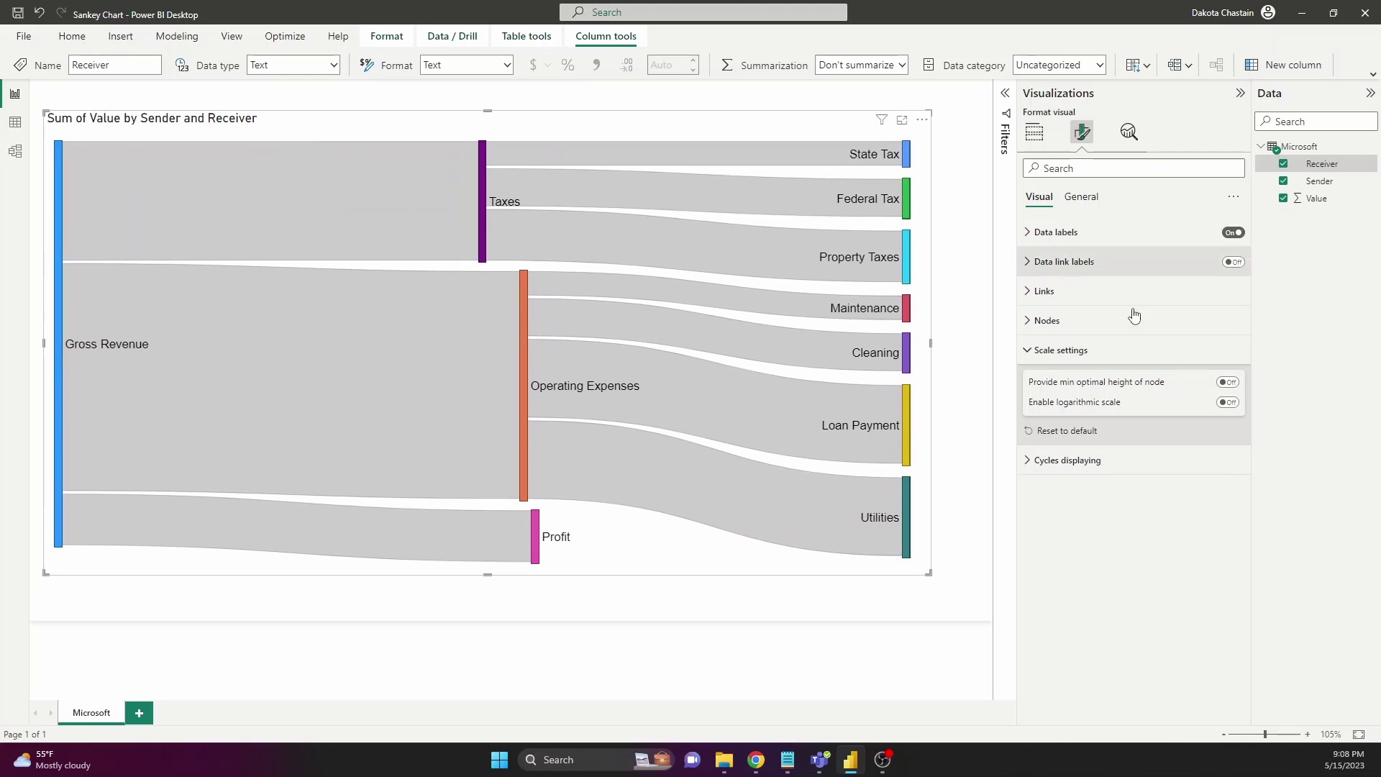
pyautogui.click(1056, 355)
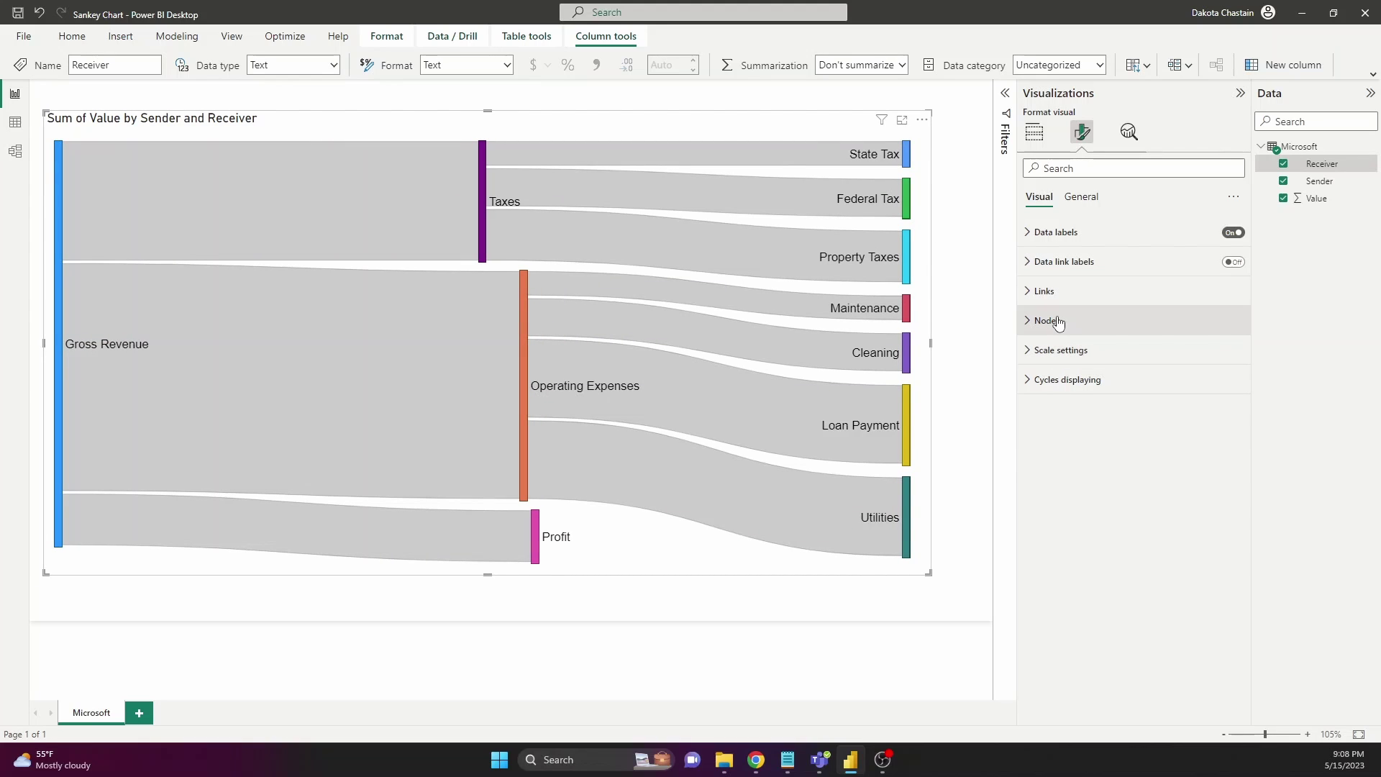
pyautogui.click(1058, 324)
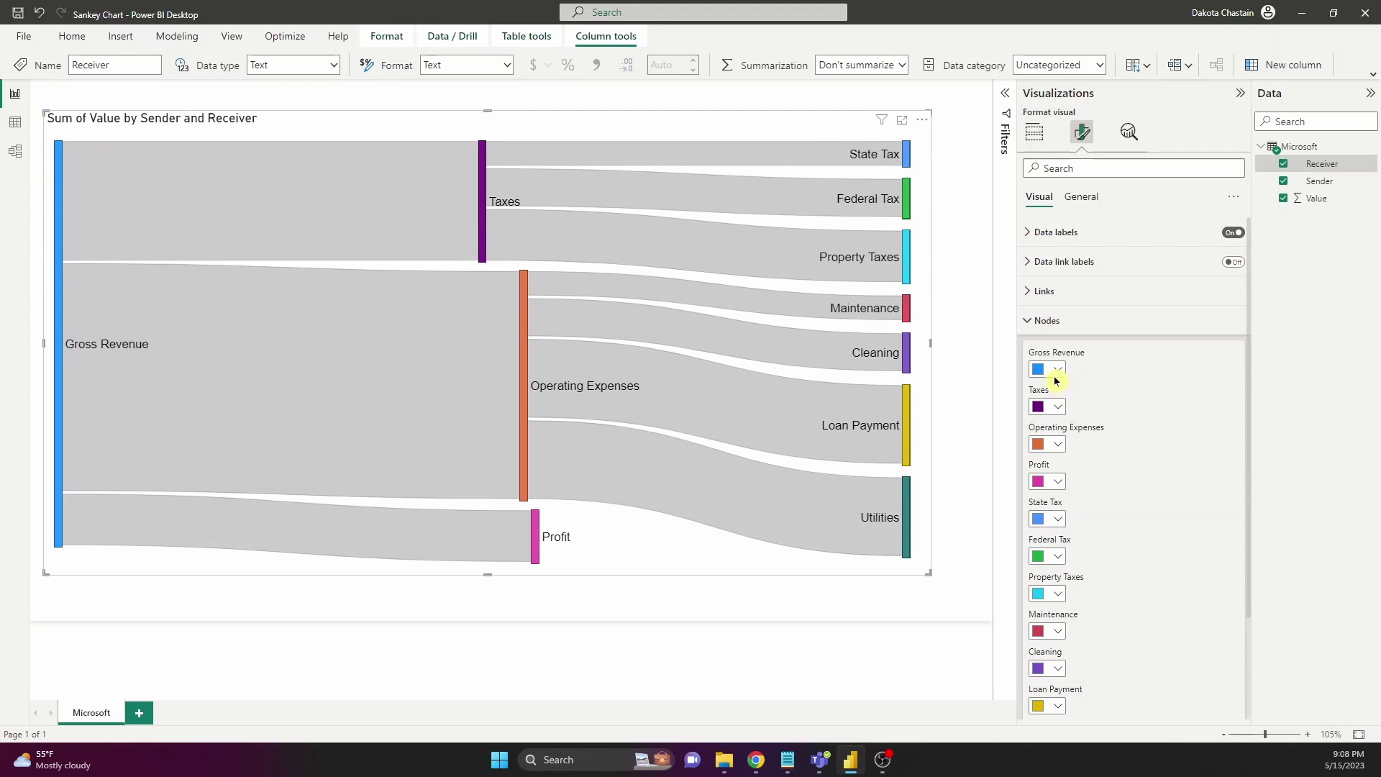
pyautogui.click(1055, 371)
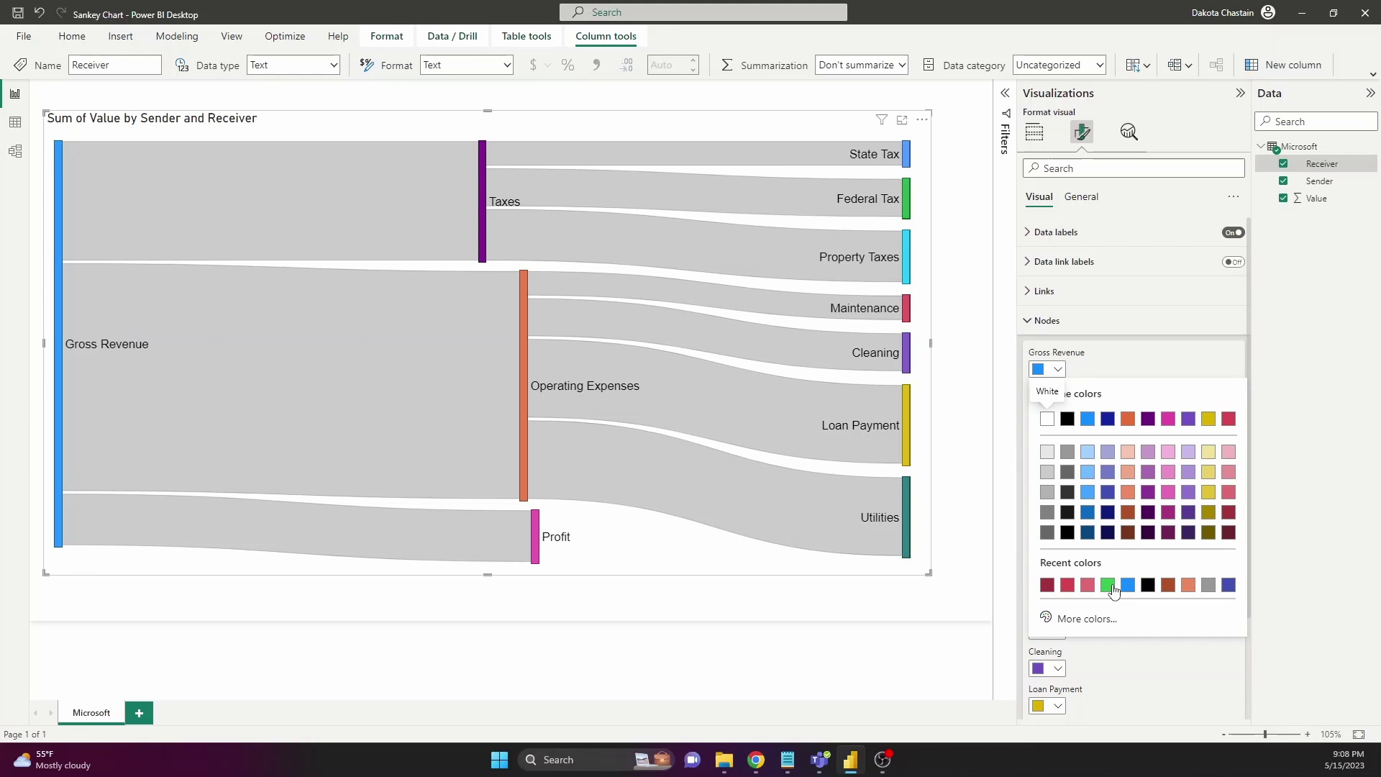
pyautogui.click(1084, 620)
pyautogui.moveTo(1152, 567); pyautogui.dragTo(1111, 567)
pyautogui.click(1174, 502)
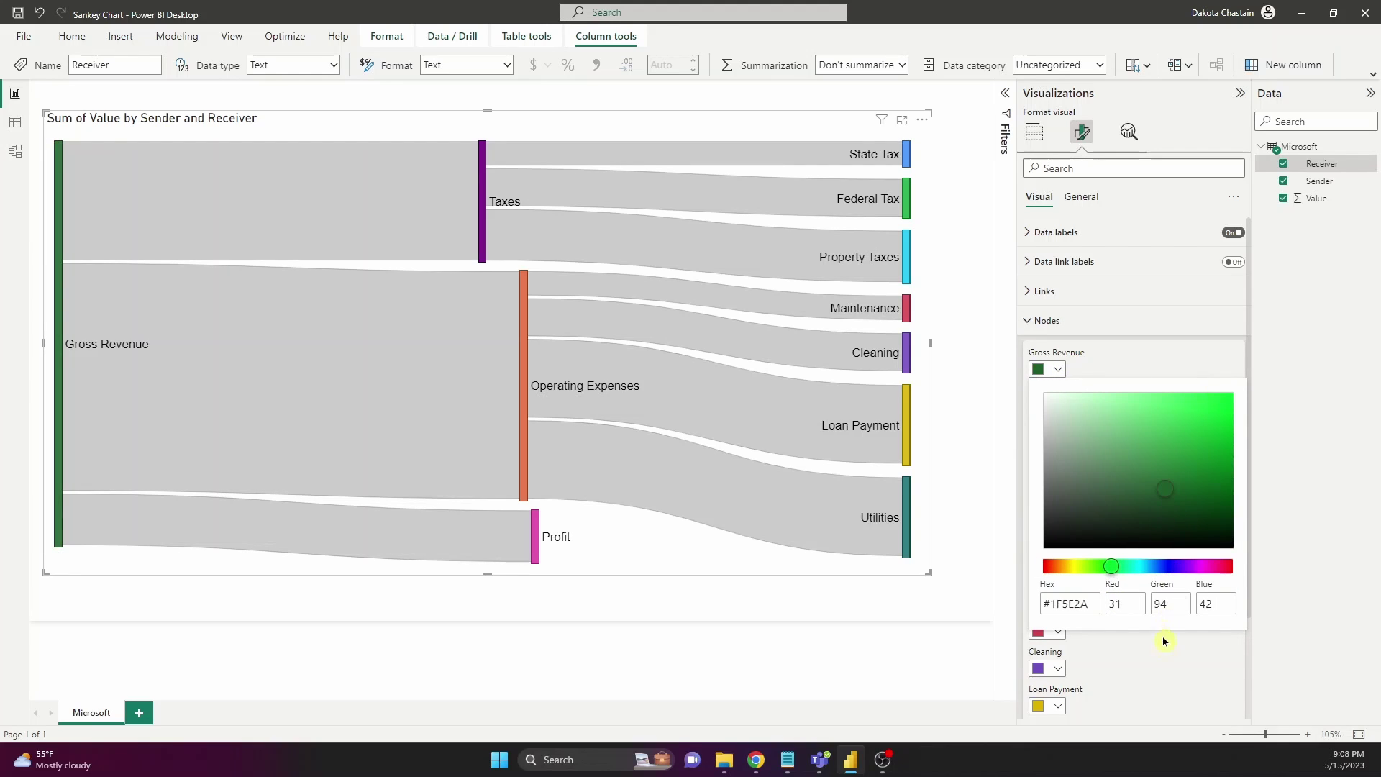
pyautogui.click(1163, 677)
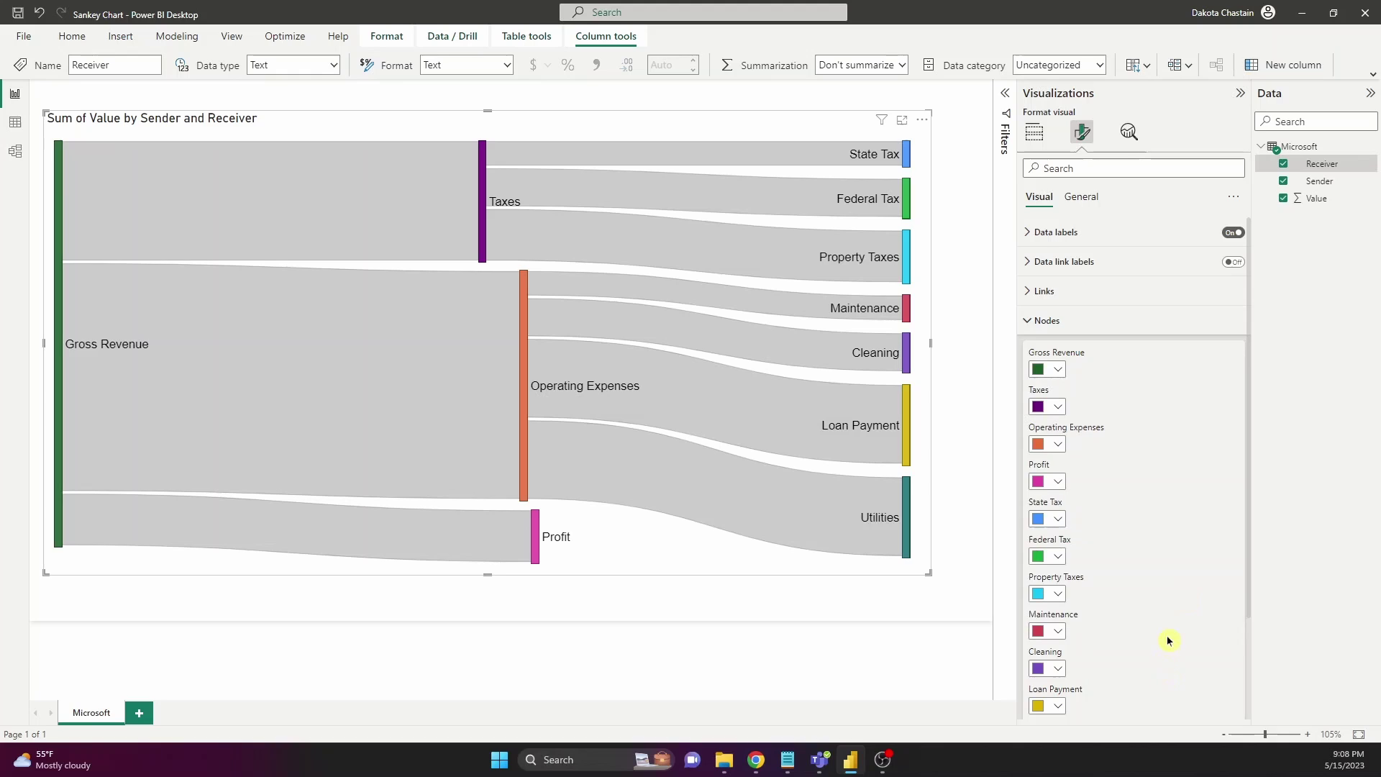
# - Colour the Operating Expenses node red, Taxes magenta and Profit green
pyautogui.click(1055, 444)
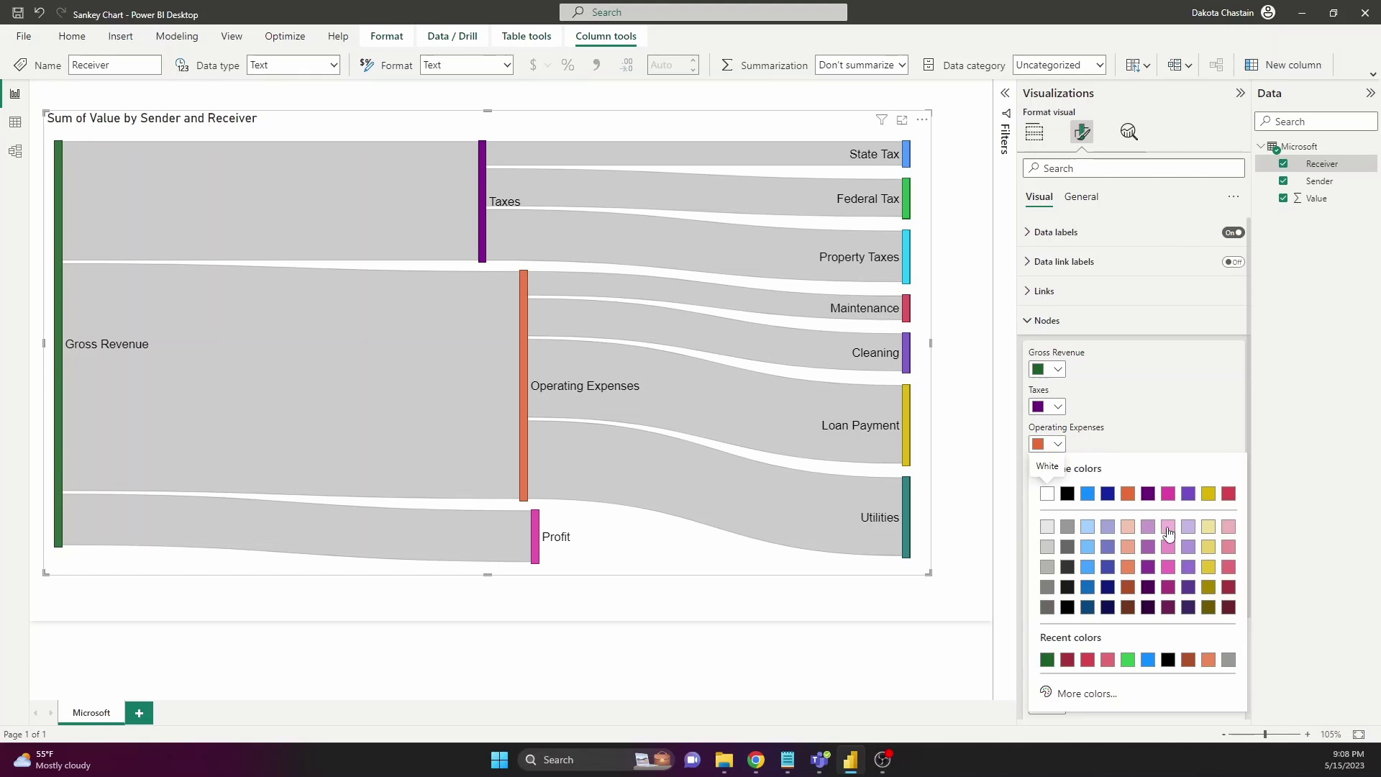
pyautogui.click(1228, 493)
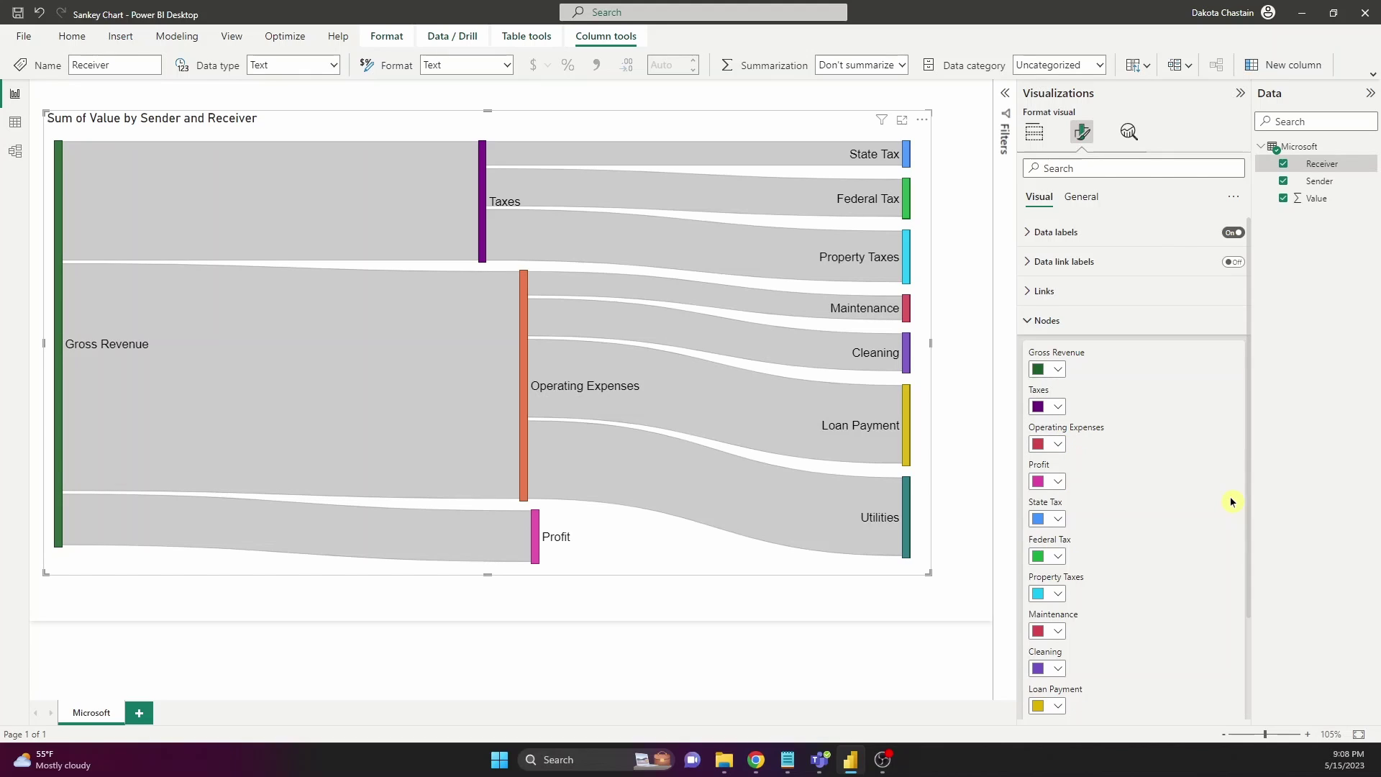
pyautogui.click(1048, 408)
pyautogui.click(1167, 552)
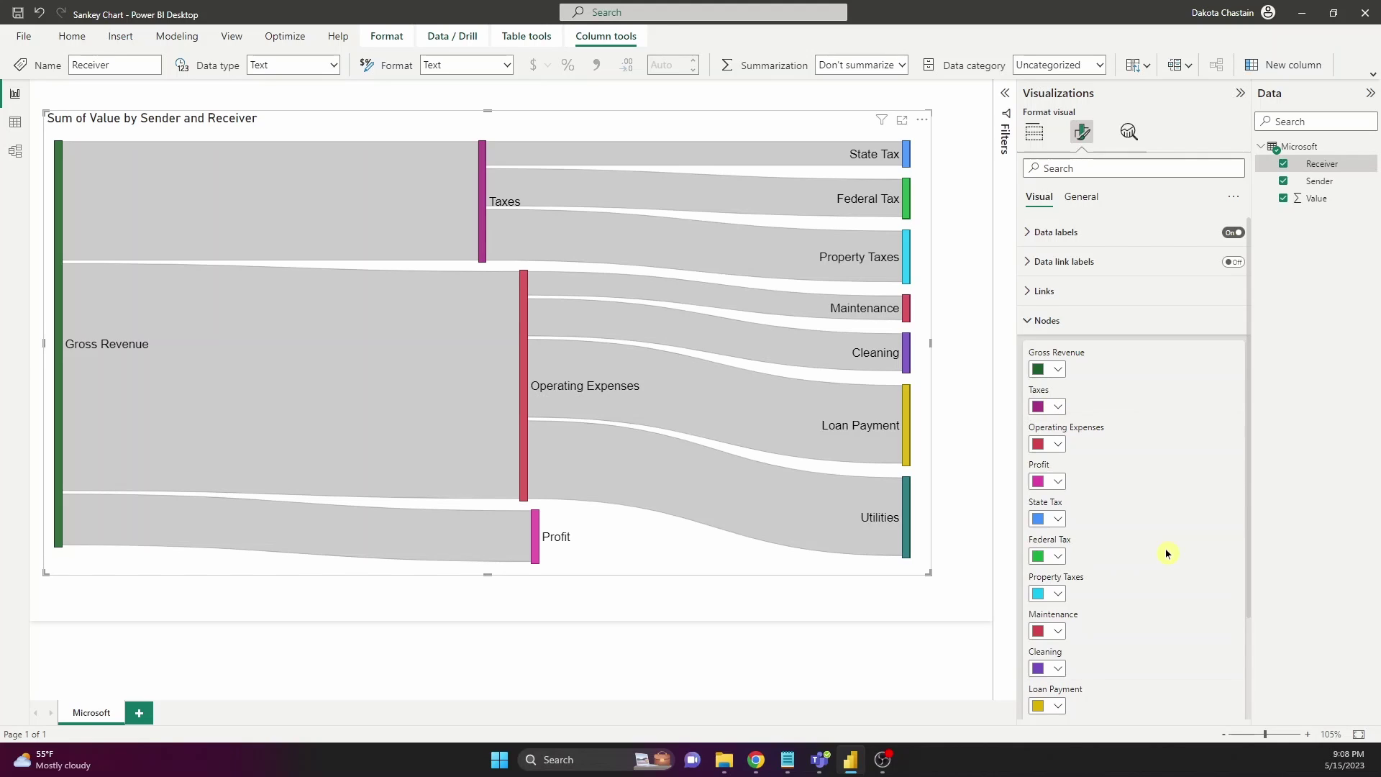
pyautogui.scroll(-3, 1145, 546)
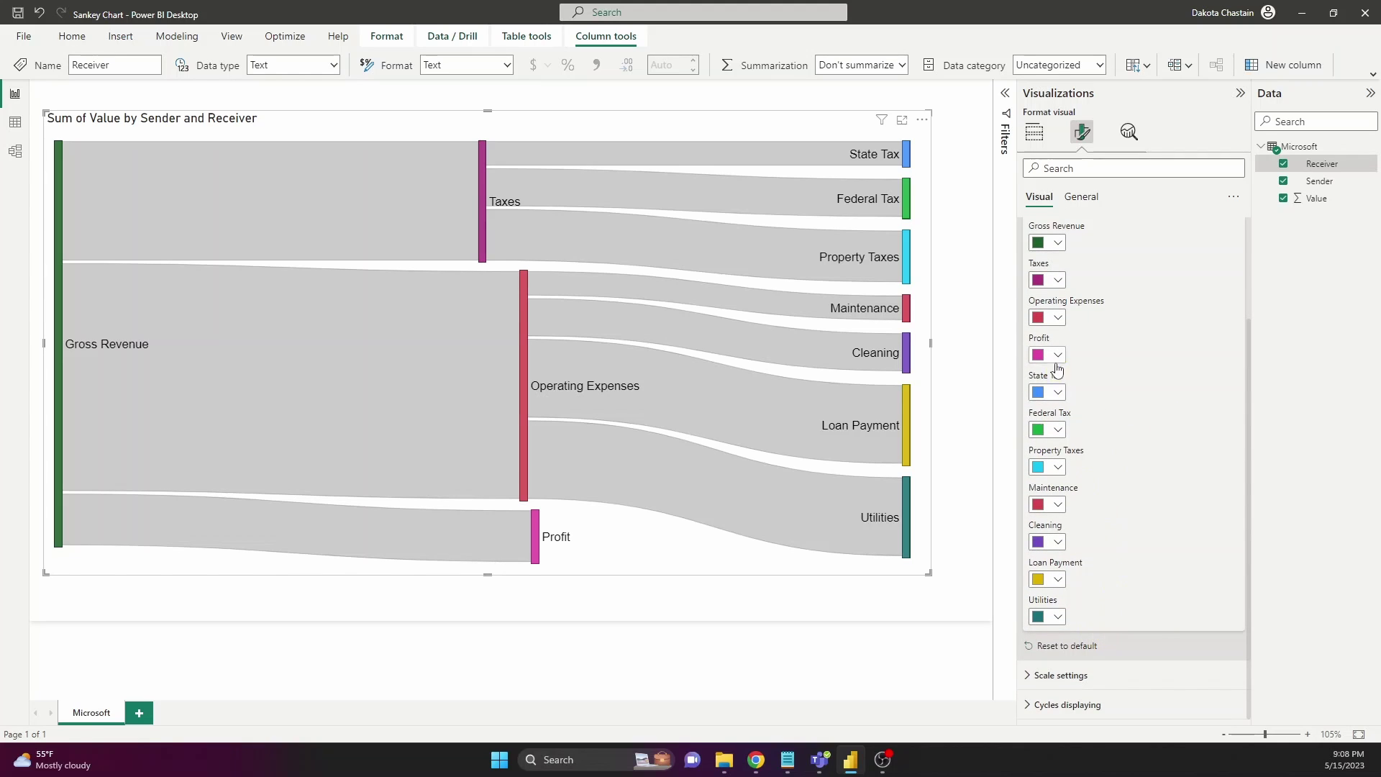
pyautogui.click(1054, 354)
pyautogui.click(1154, 574)
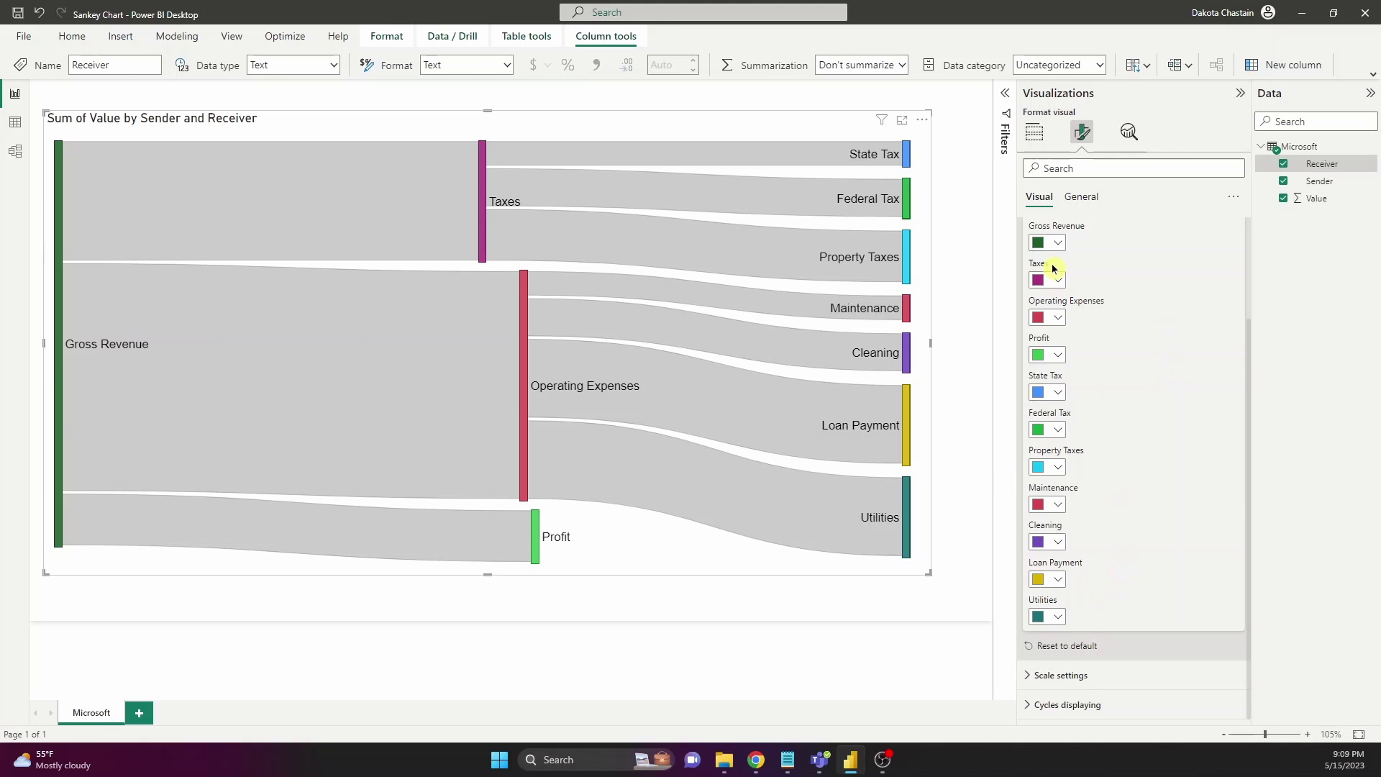
# - Colour the Gross Revenue–Profit link light green and the Taxes–State Tax link light blue
pyautogui.scroll(3, 1052, 269)
pyautogui.click(1051, 318)
pyautogui.click(1052, 291)
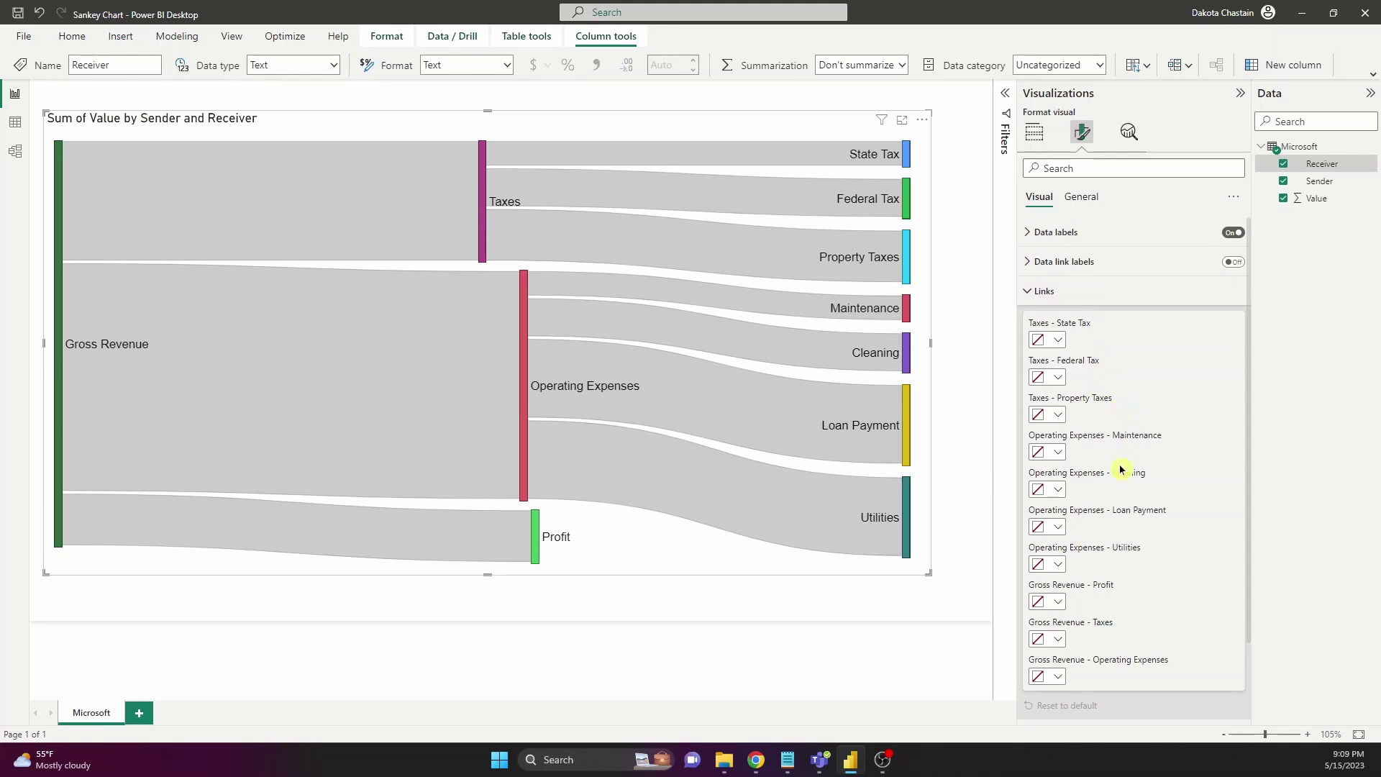
pyautogui.click(1048, 602)
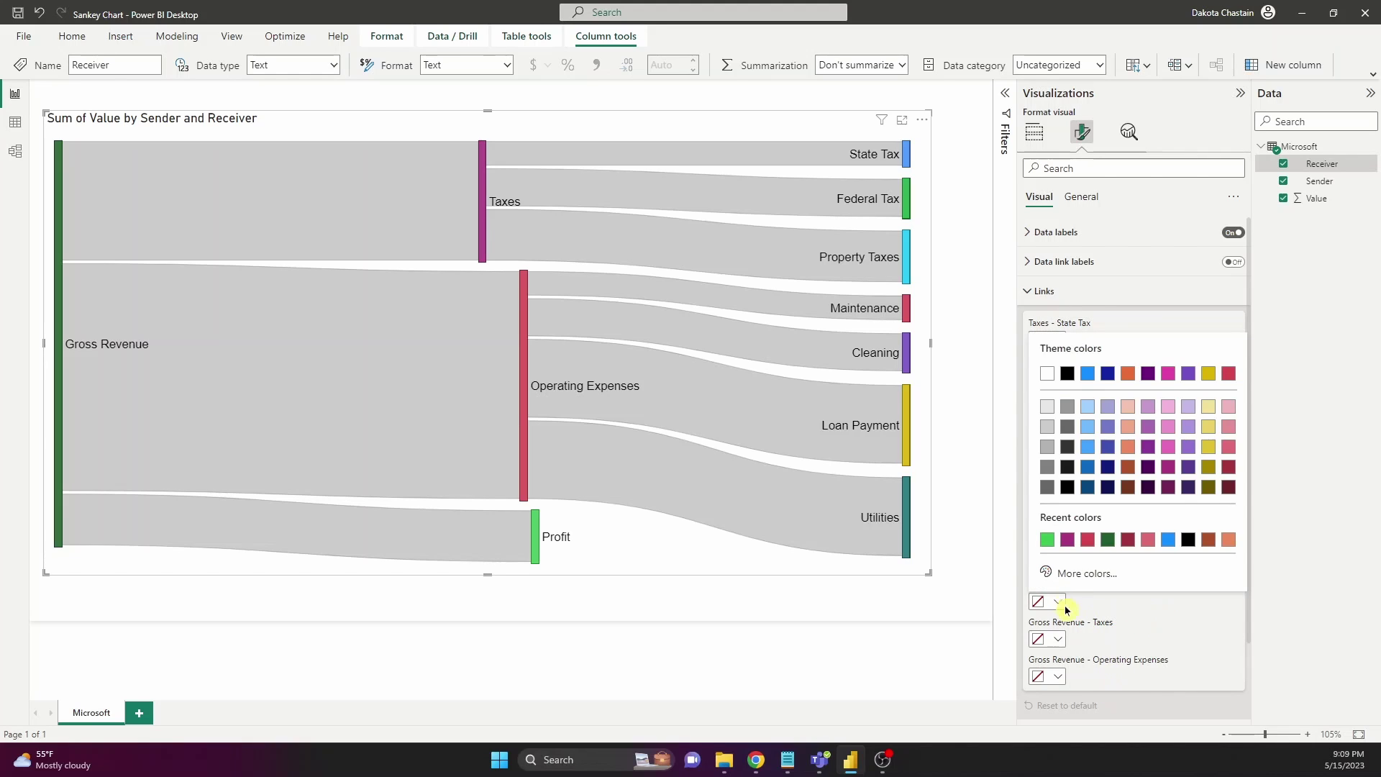
pyautogui.click(1047, 540)
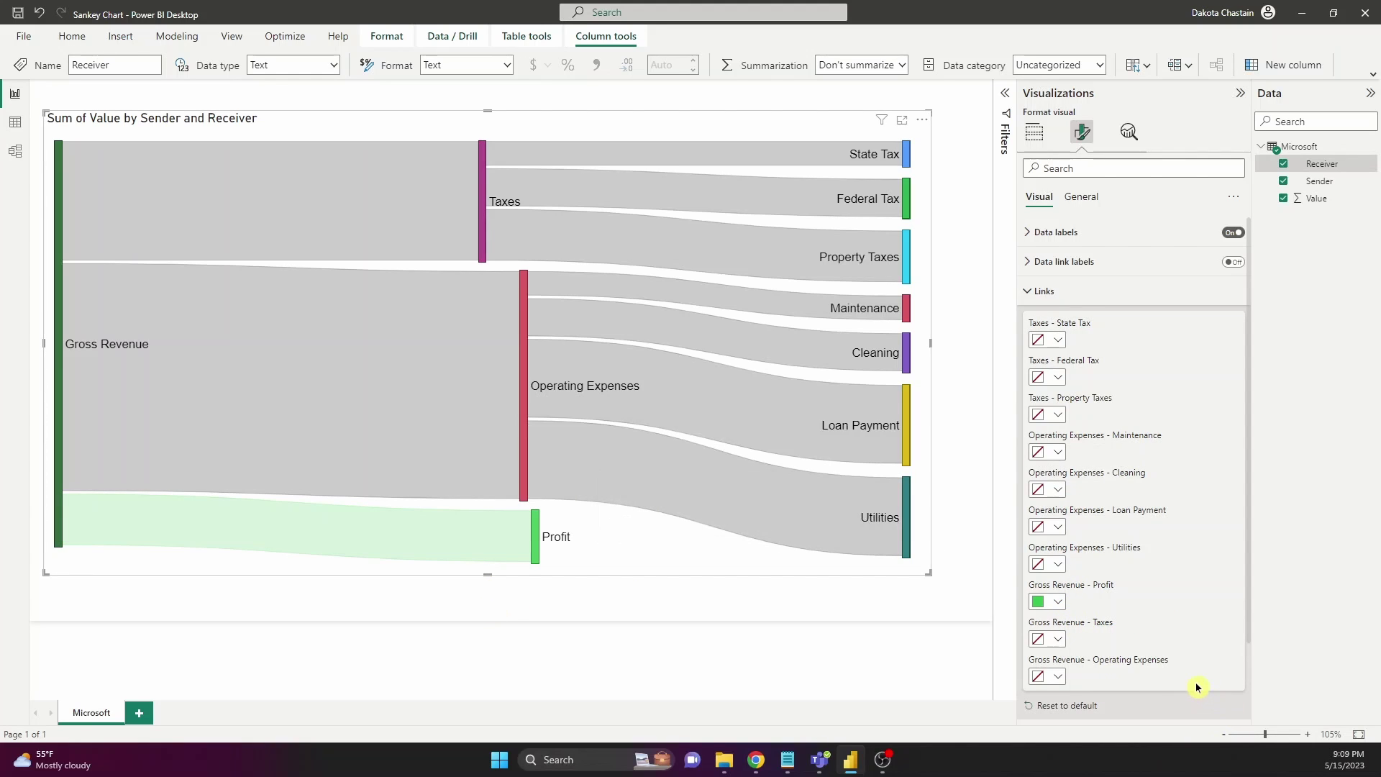
pyautogui.click(1048, 340)
pyautogui.click(1068, 389)
pyautogui.click(1048, 339)
pyautogui.click(1089, 424)
# - Check the Value field's format and set the data label display units to None
pyautogui.moveTo(827, 166)
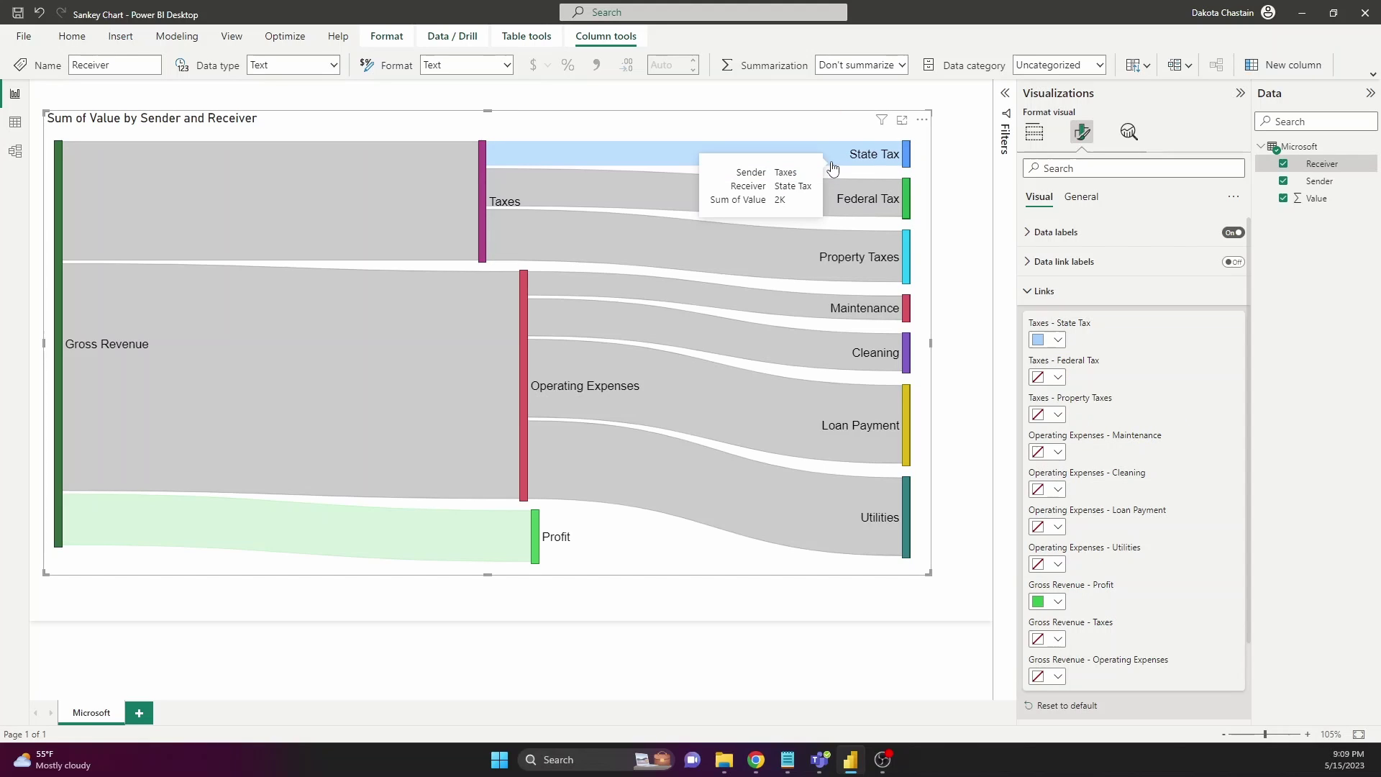
pyautogui.click(1305, 199)
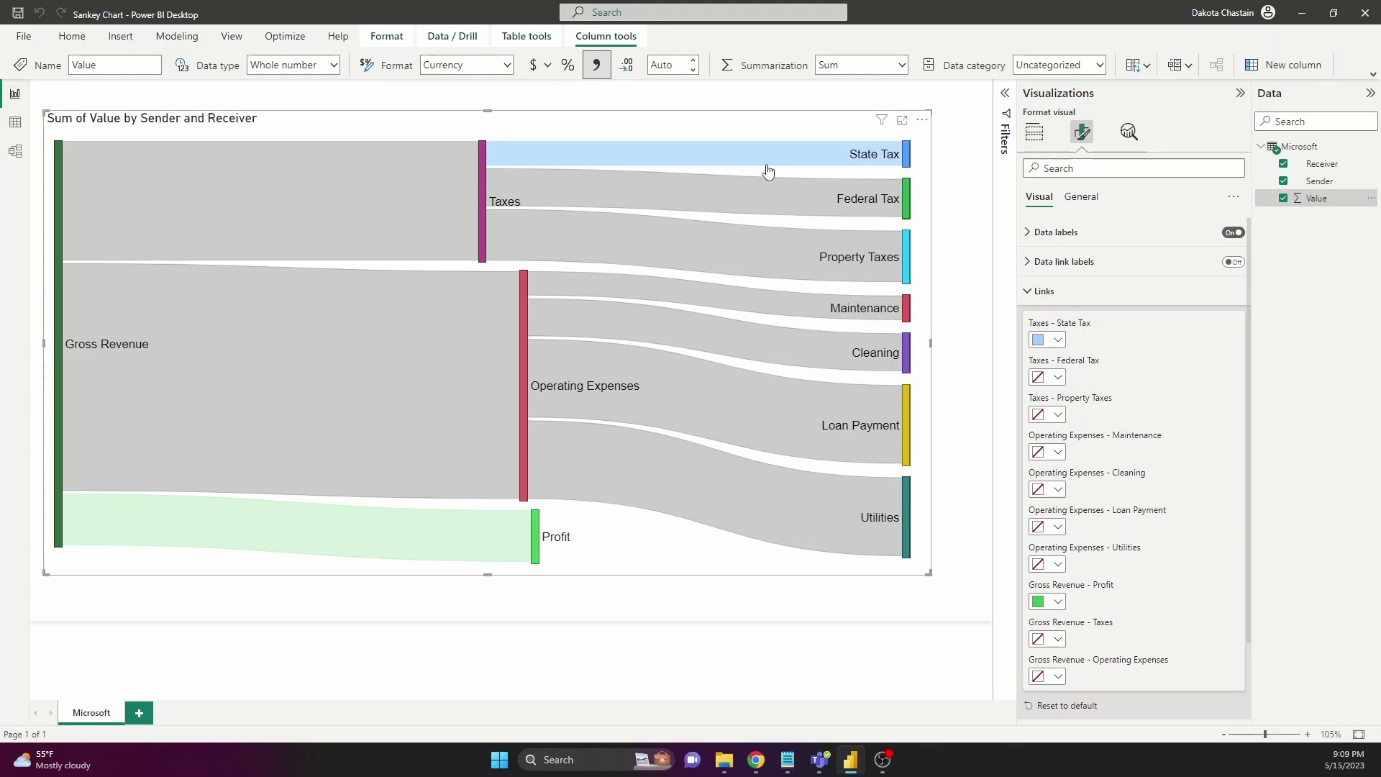
pyautogui.moveTo(766, 167)
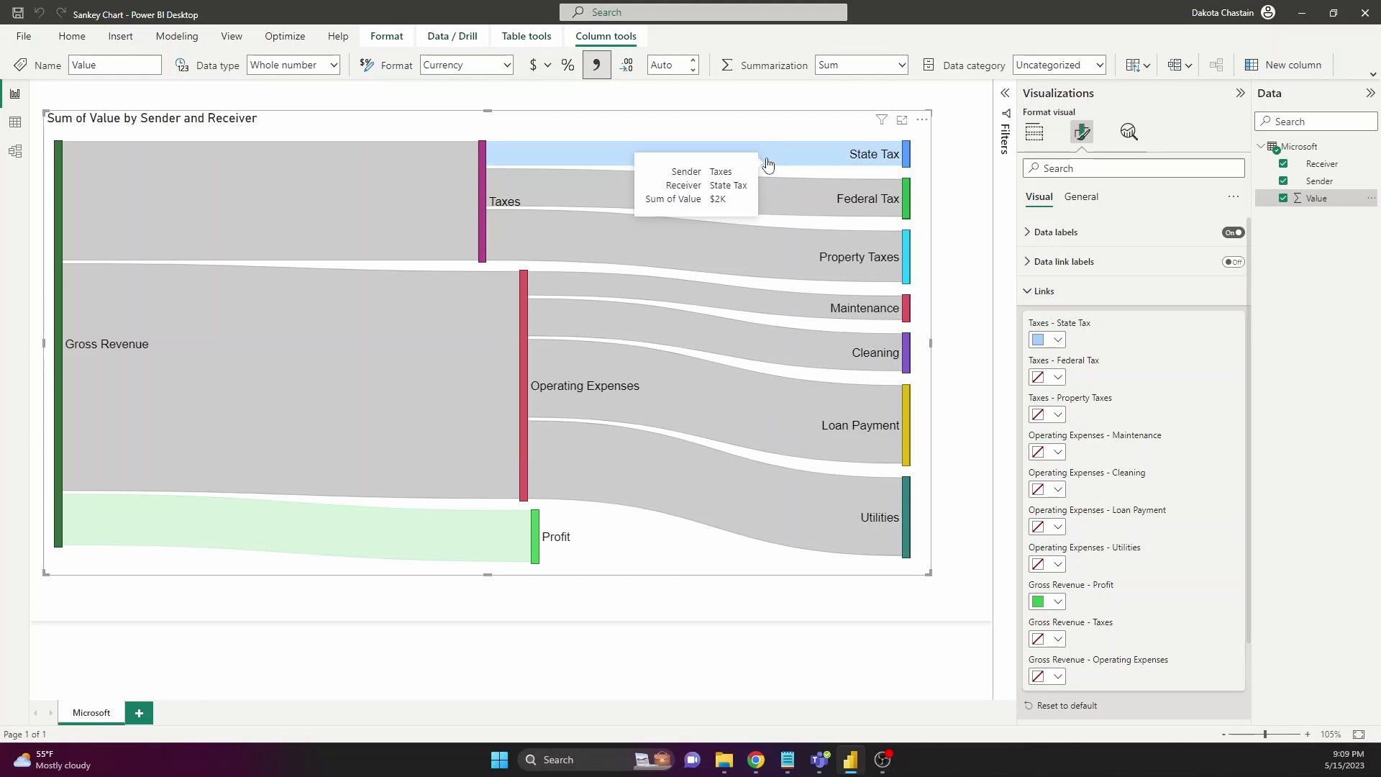
pyautogui.click(1030, 291)
pyautogui.click(1070, 233)
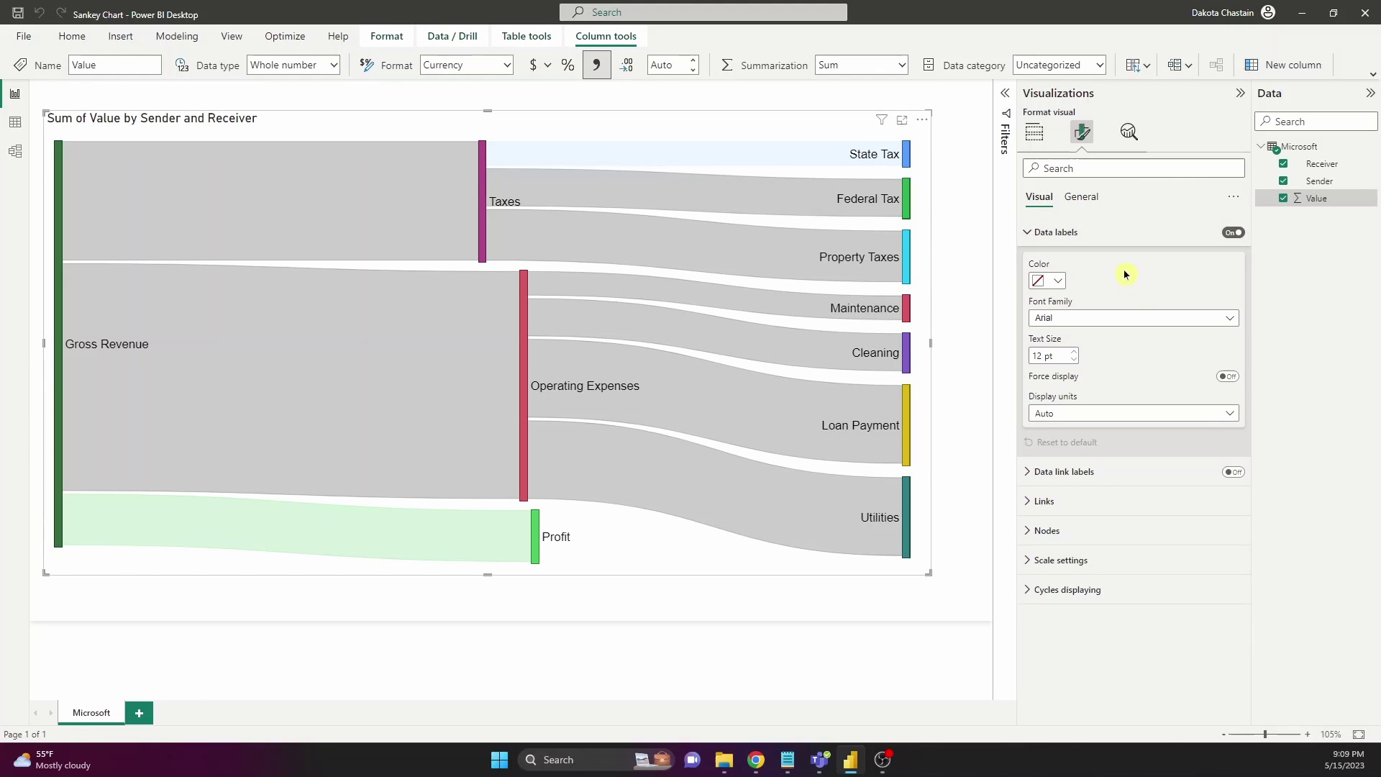
pyautogui.click(1119, 413)
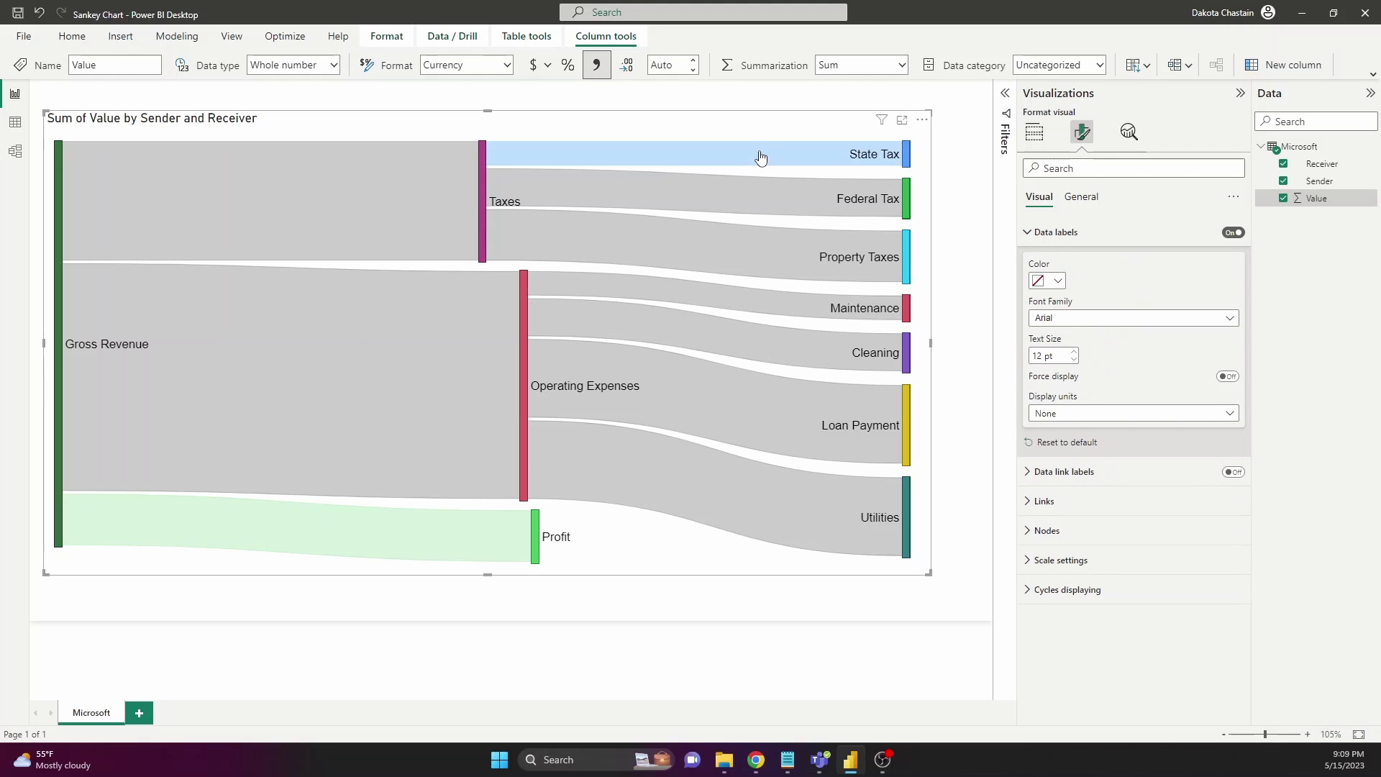
pyautogui.moveTo(760, 157)
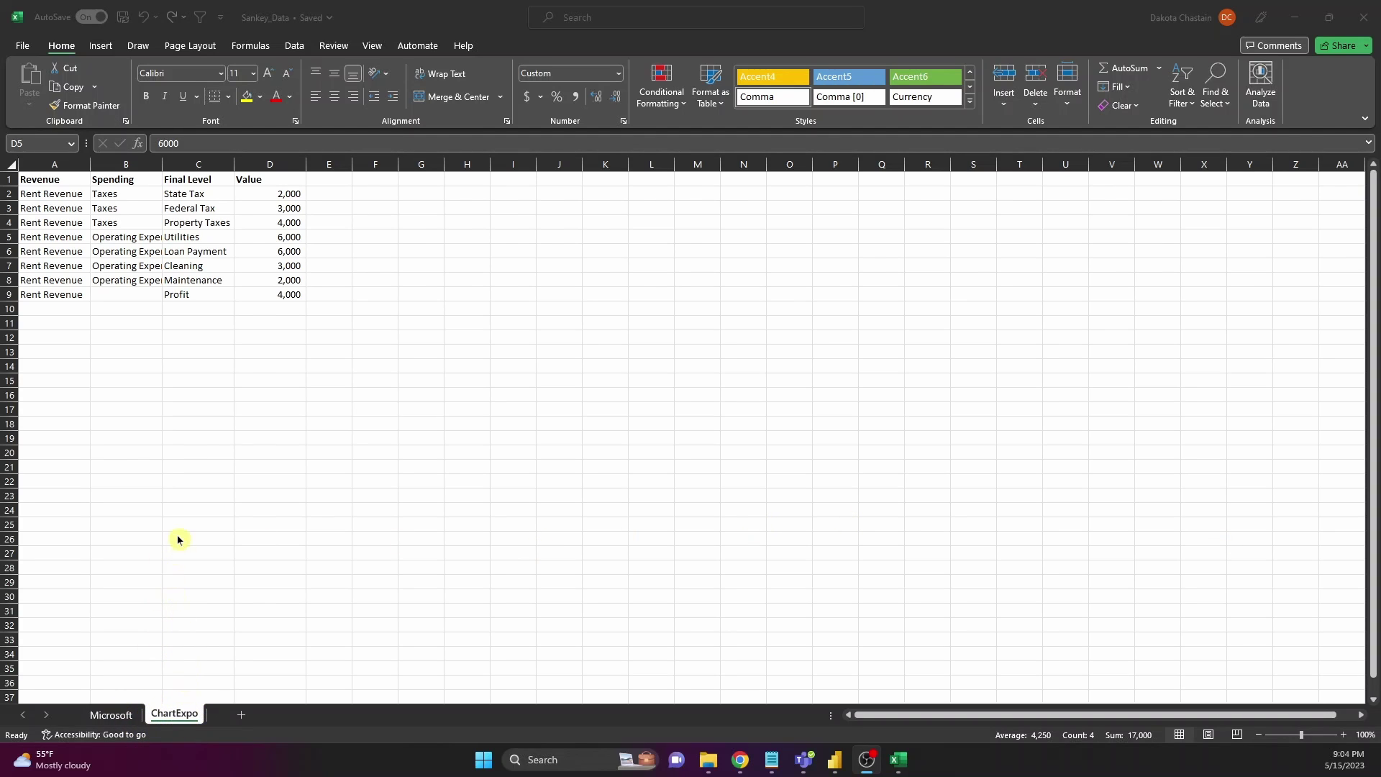
pyautogui.click(161, 166)
pyautogui.doubleClick(162, 166)
pyautogui.click(167, 355)
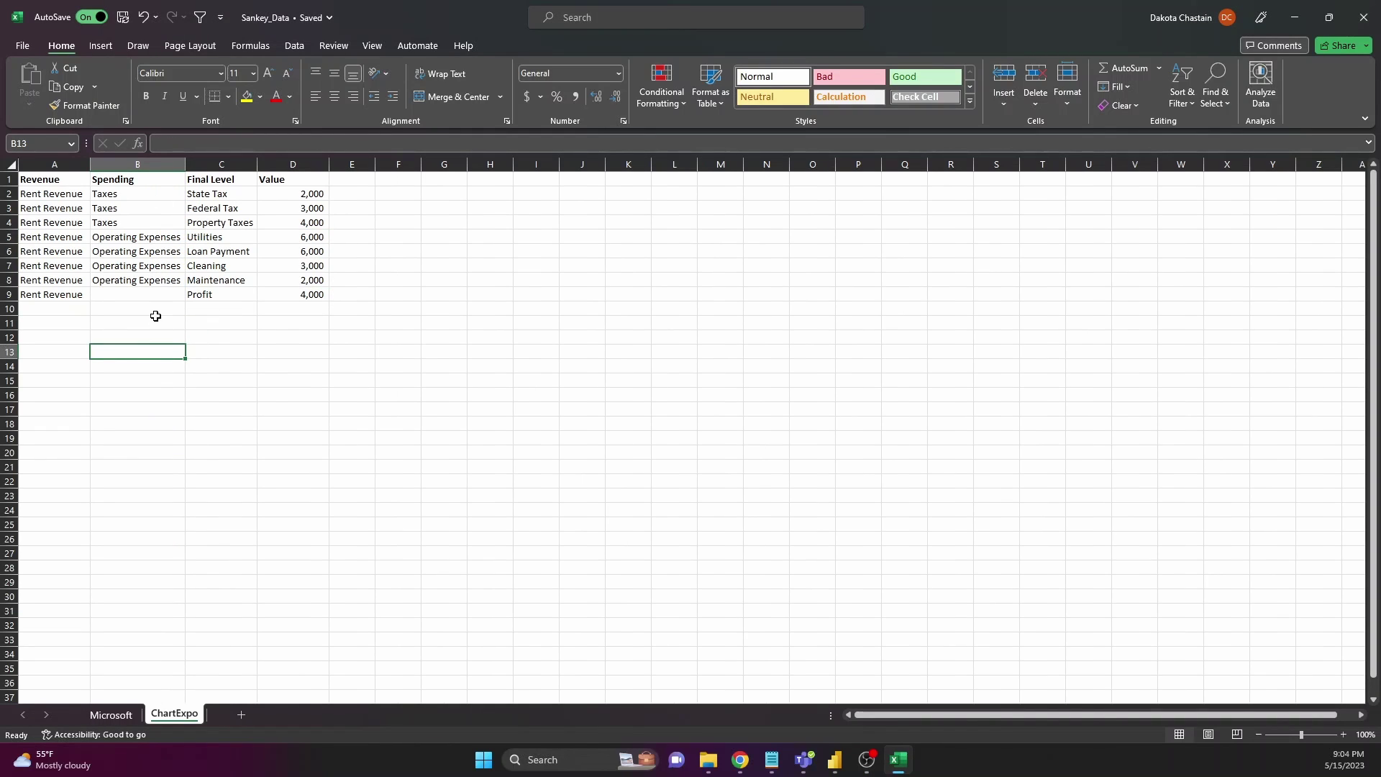
pyautogui.click(62, 178)
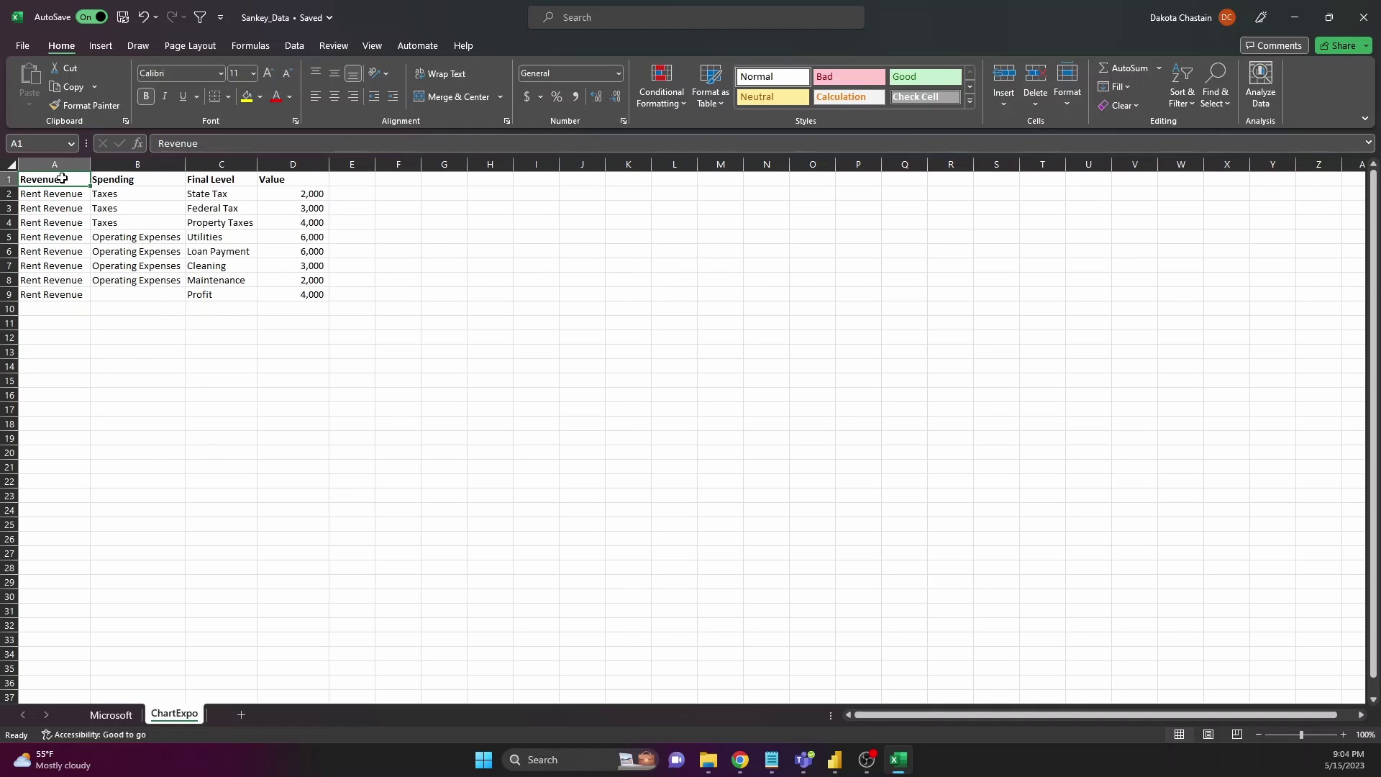
pyautogui.click(114, 181)
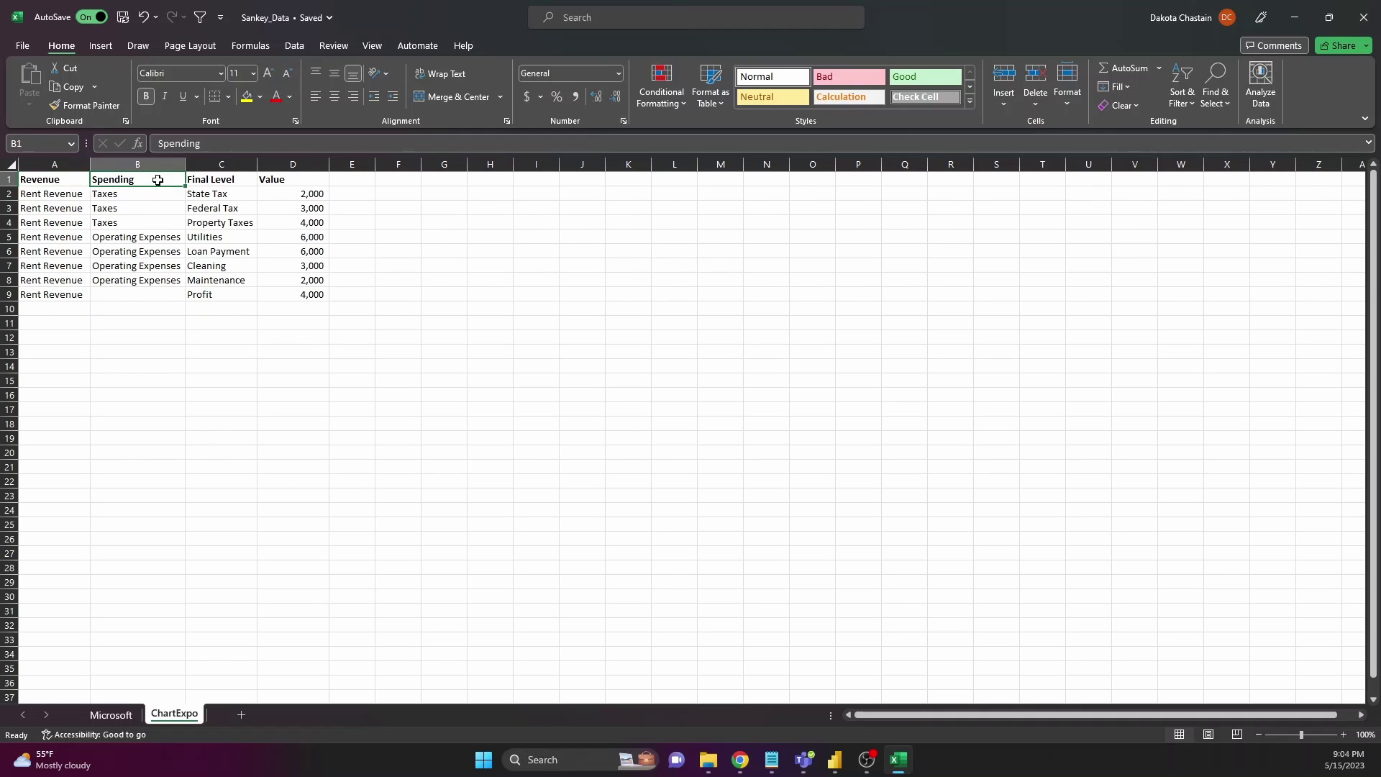
pyautogui.click(197, 179)
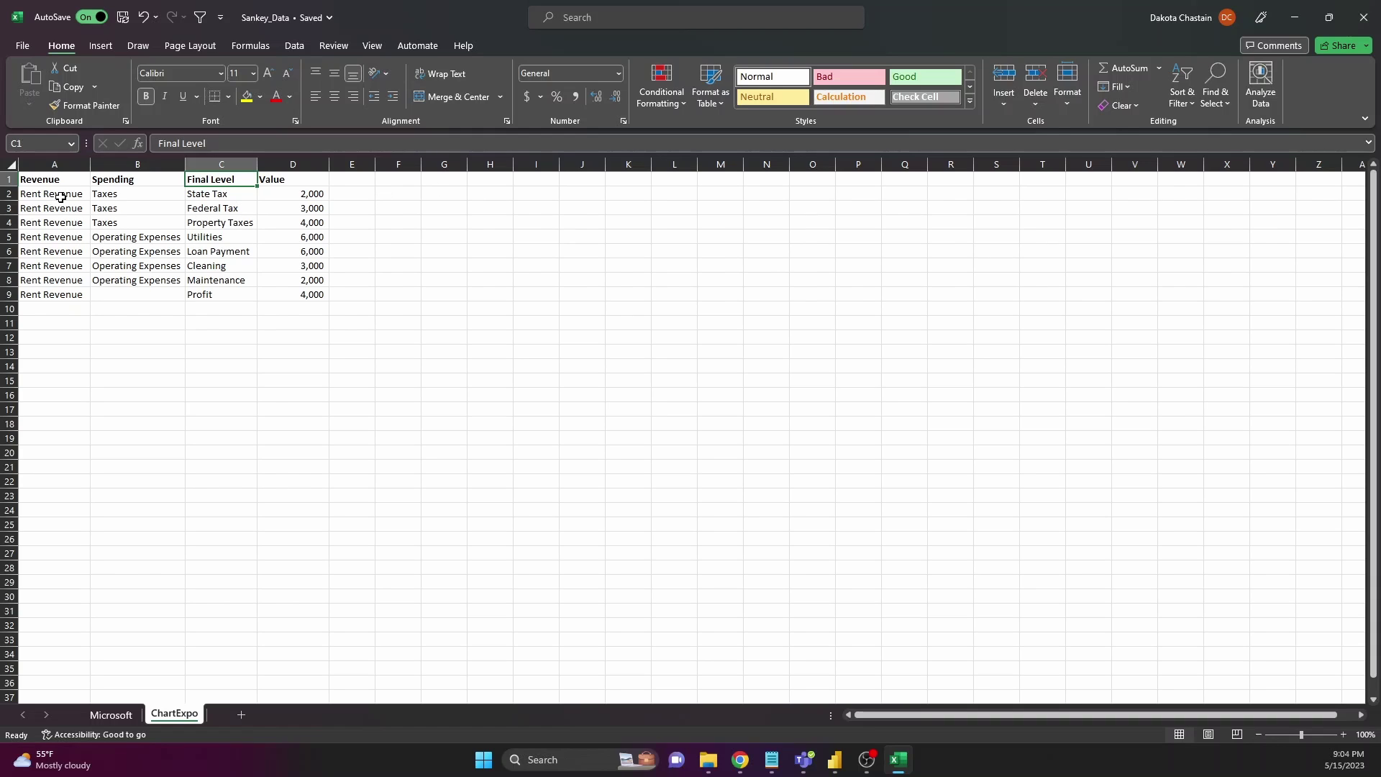
pyautogui.moveTo(60, 196); pyautogui.dragTo(54, 296)
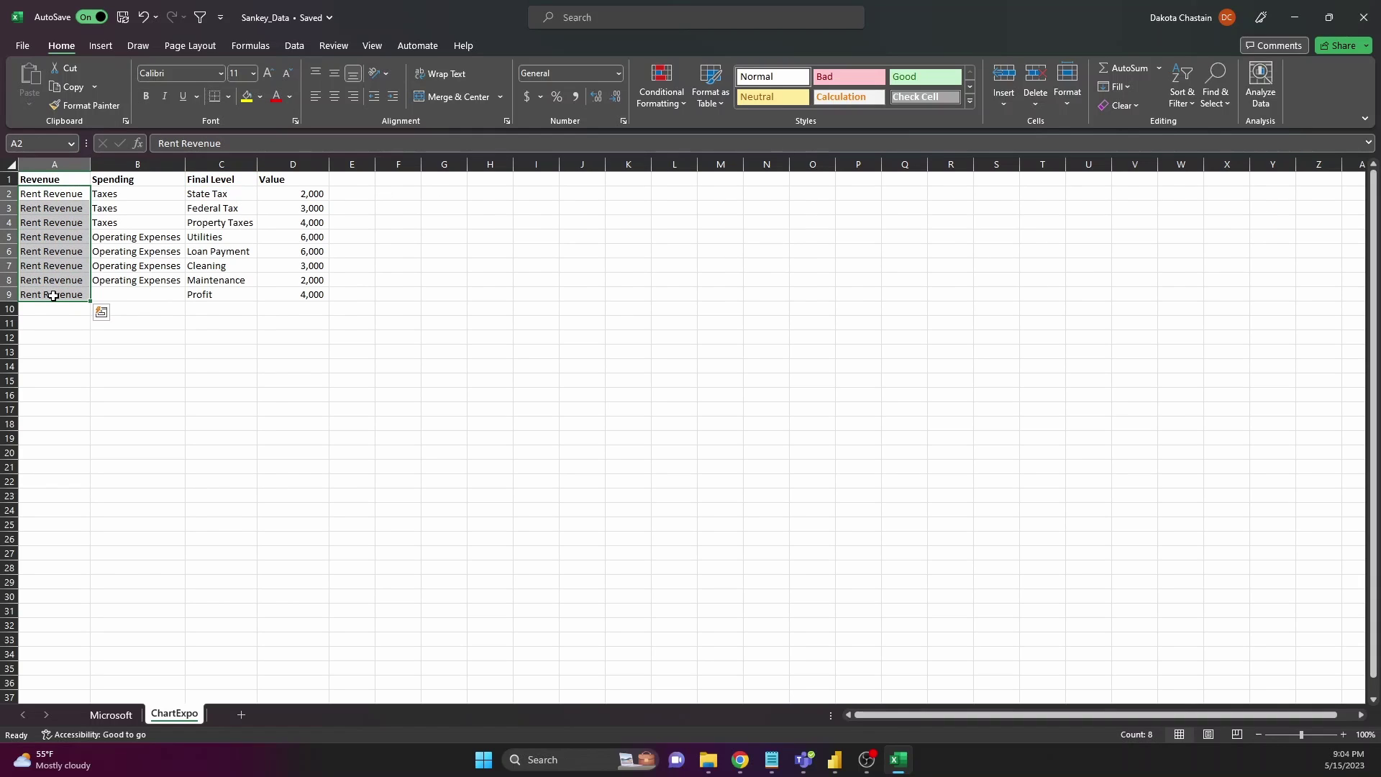
pyautogui.moveTo(139, 193); pyautogui.dragTo(148, 281)
pyautogui.moveTo(240, 281); pyautogui.dragTo(239, 237)
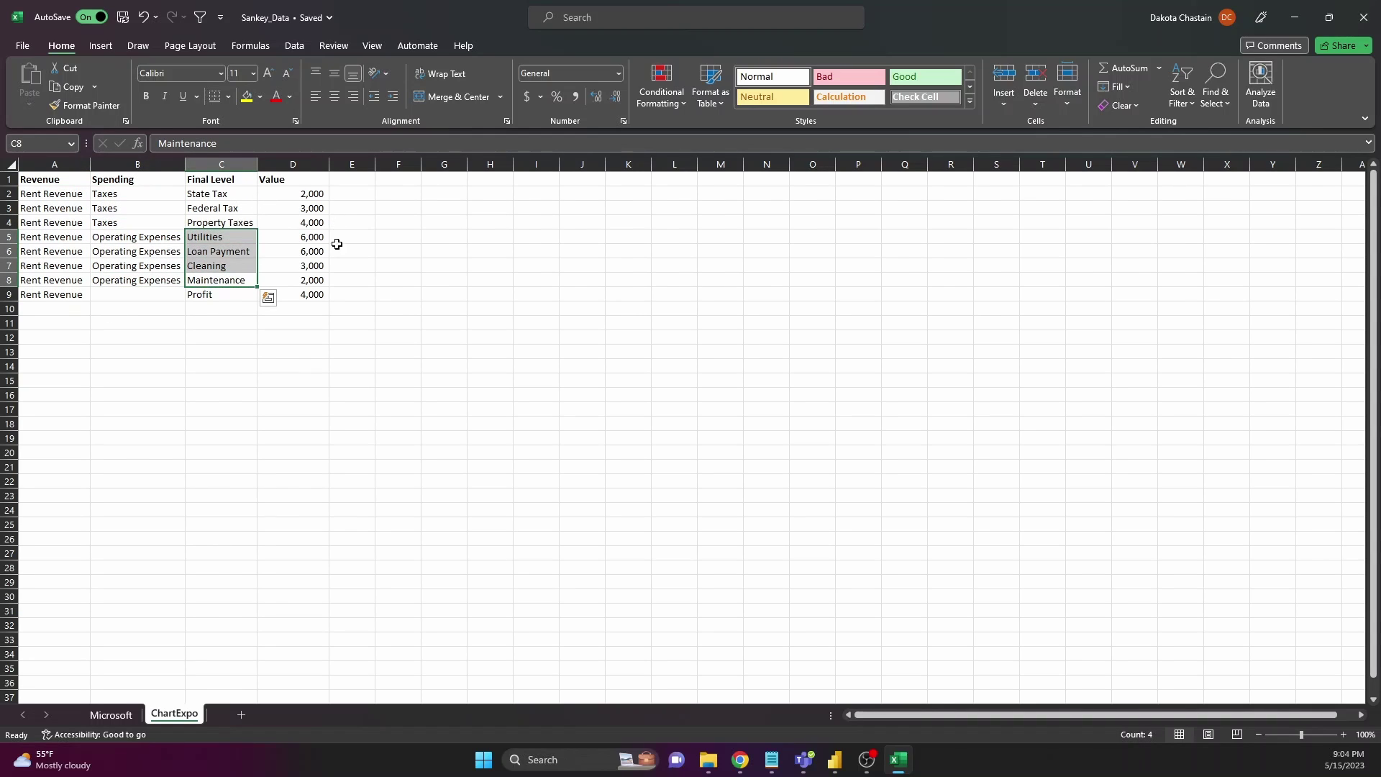
pyautogui.click(318, 290)
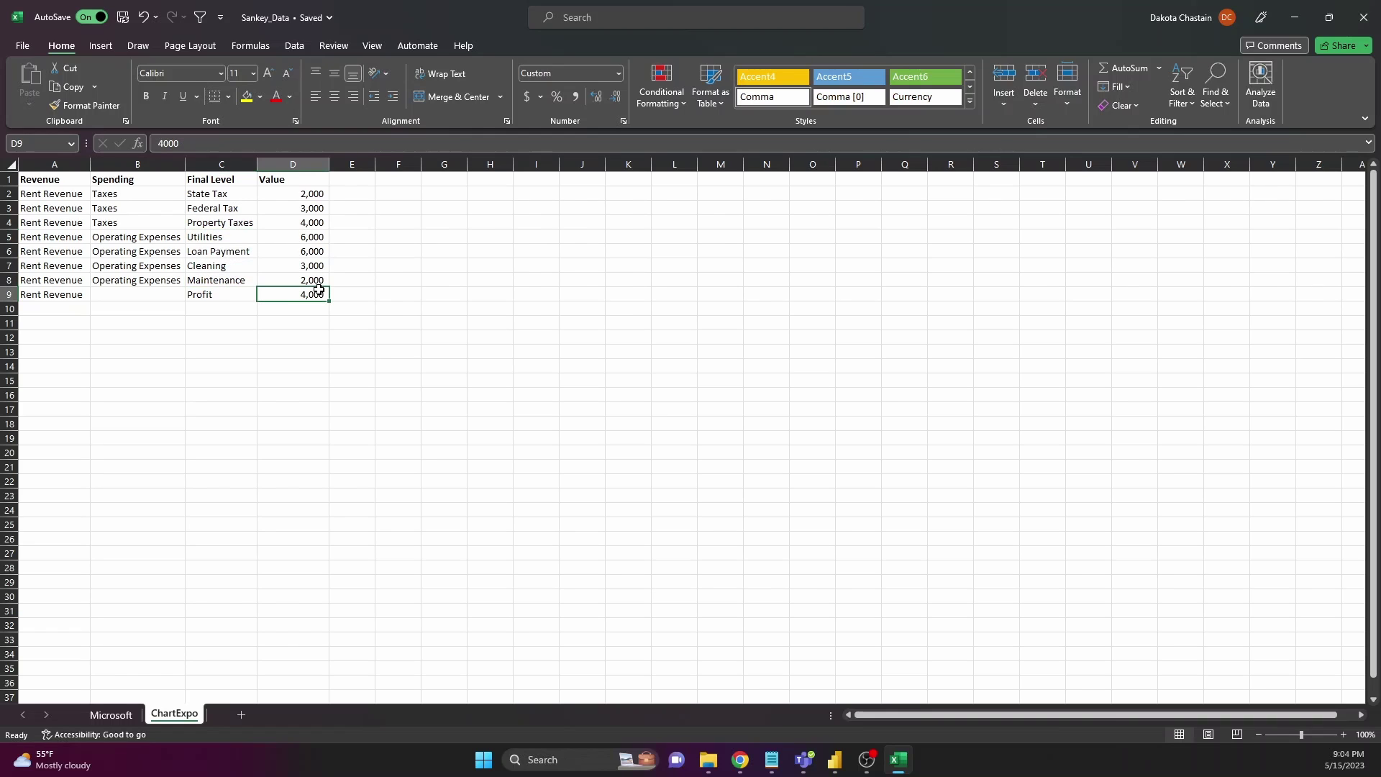
pyautogui.moveTo(316, 278); pyautogui.dragTo(313, 189)
pyautogui.click(402, 277)
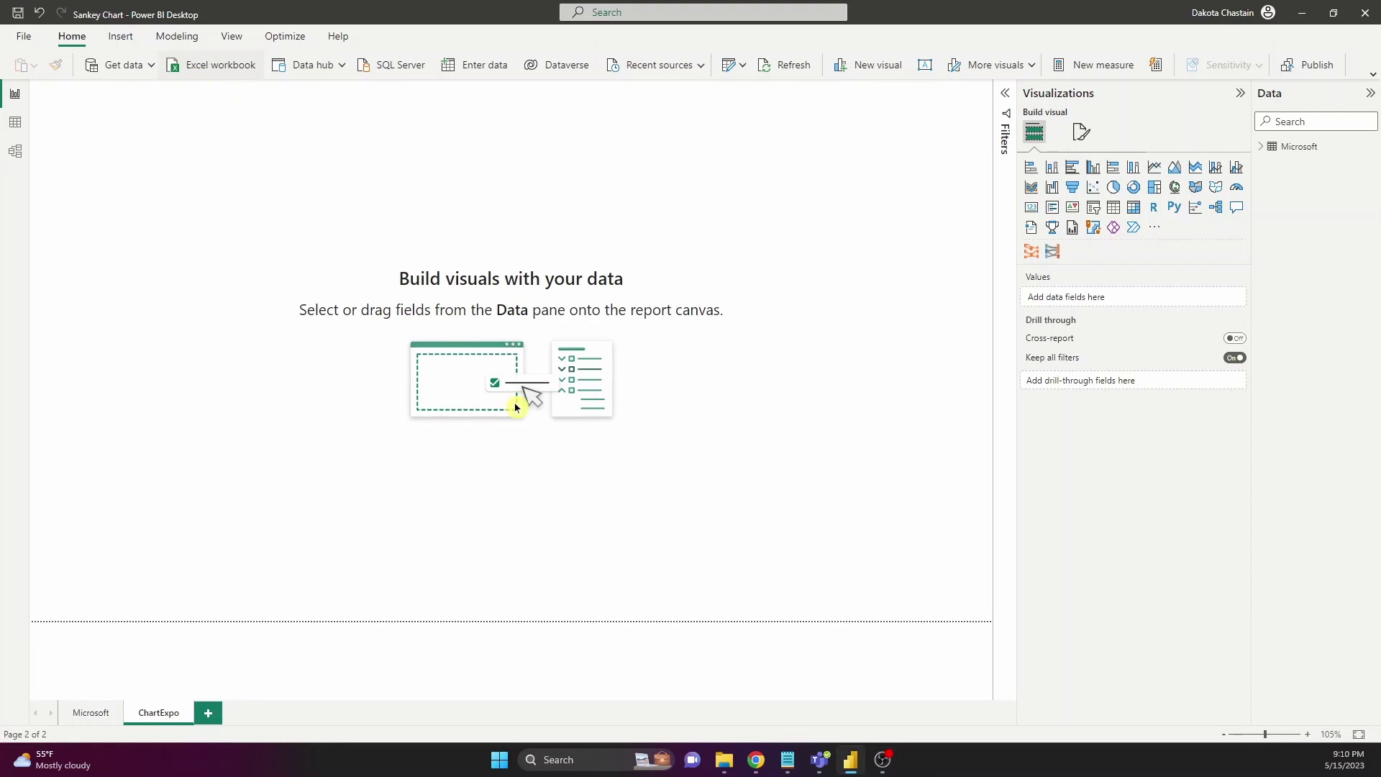
# - Load the ChartExpo sheet from Sankey_Data.xlsx alongside the Microsoft table
pyautogui.click(188, 117)
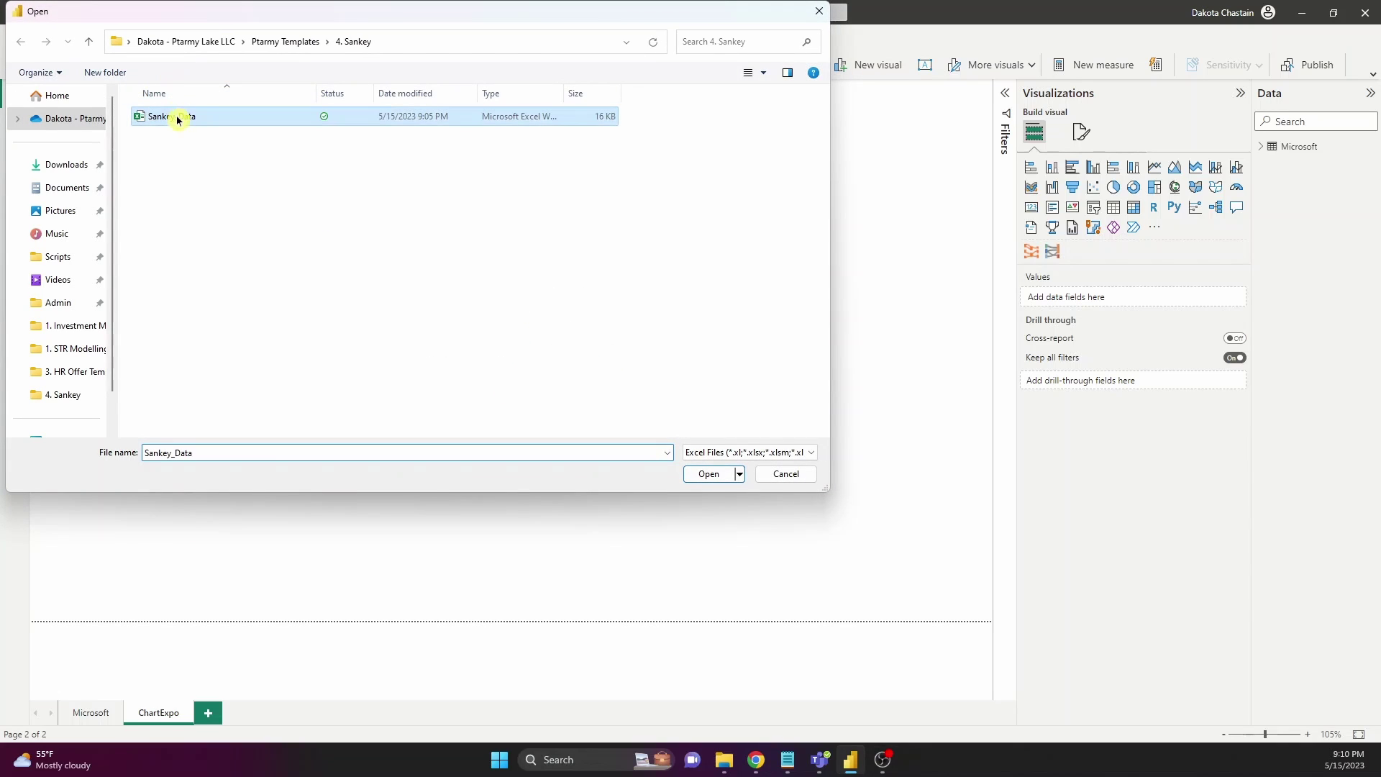
pyautogui.click(707, 474)
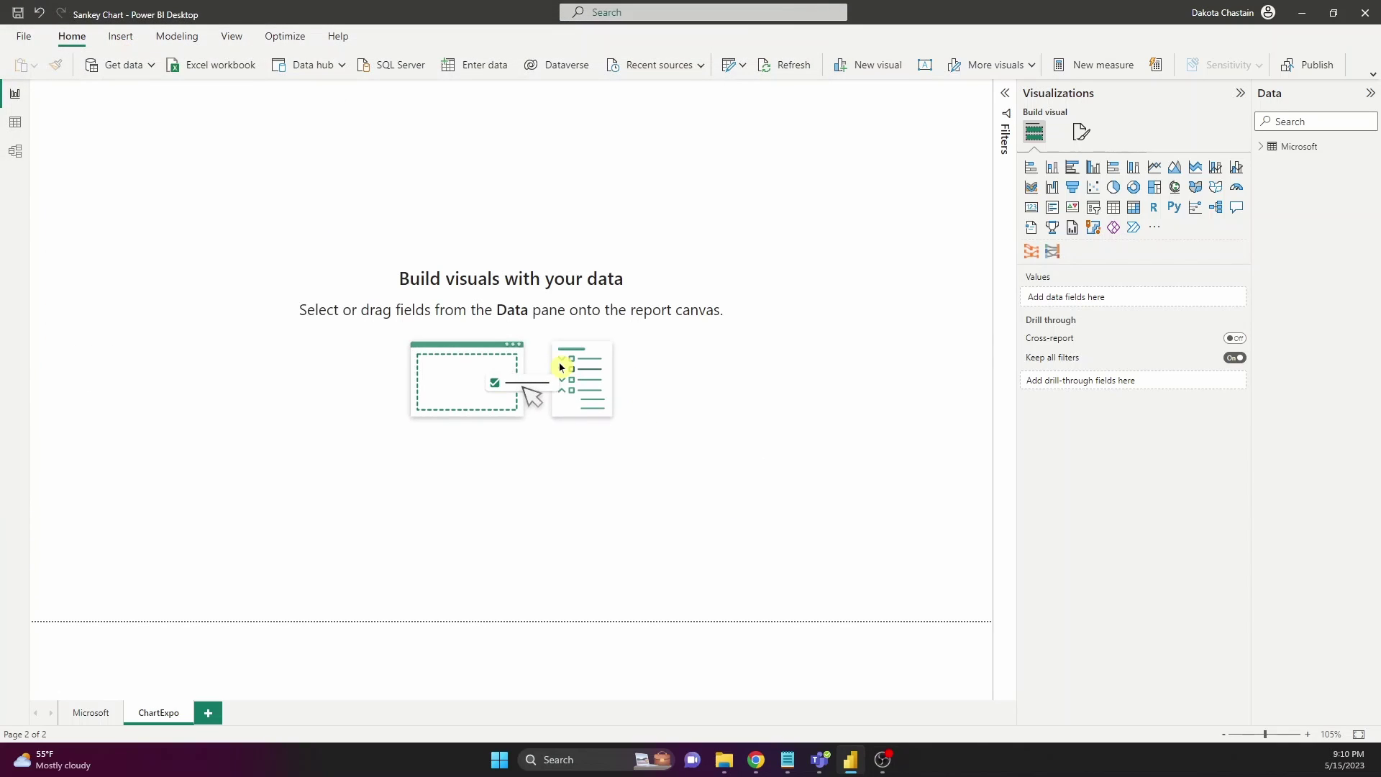
pyautogui.click(561, 366)
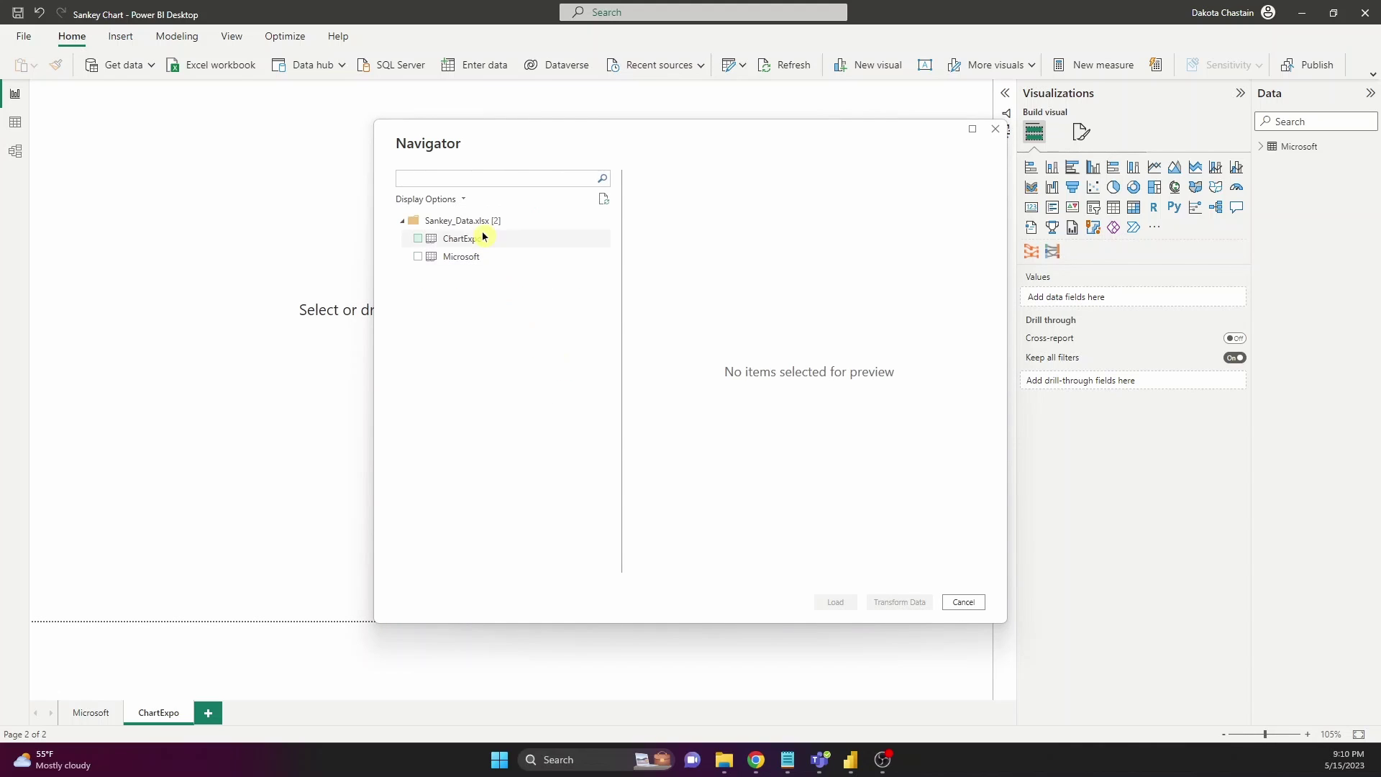
pyautogui.click(431, 238)
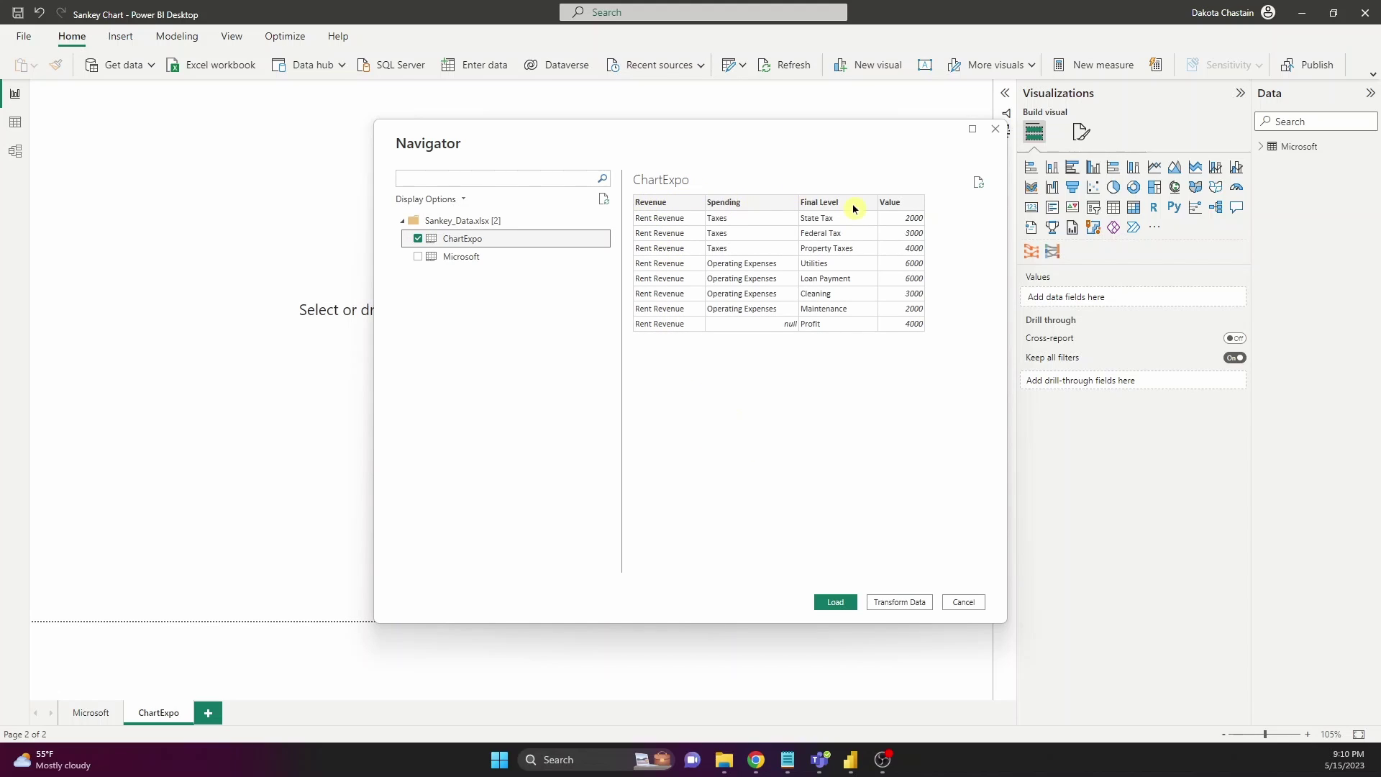
pyautogui.click(836, 603)
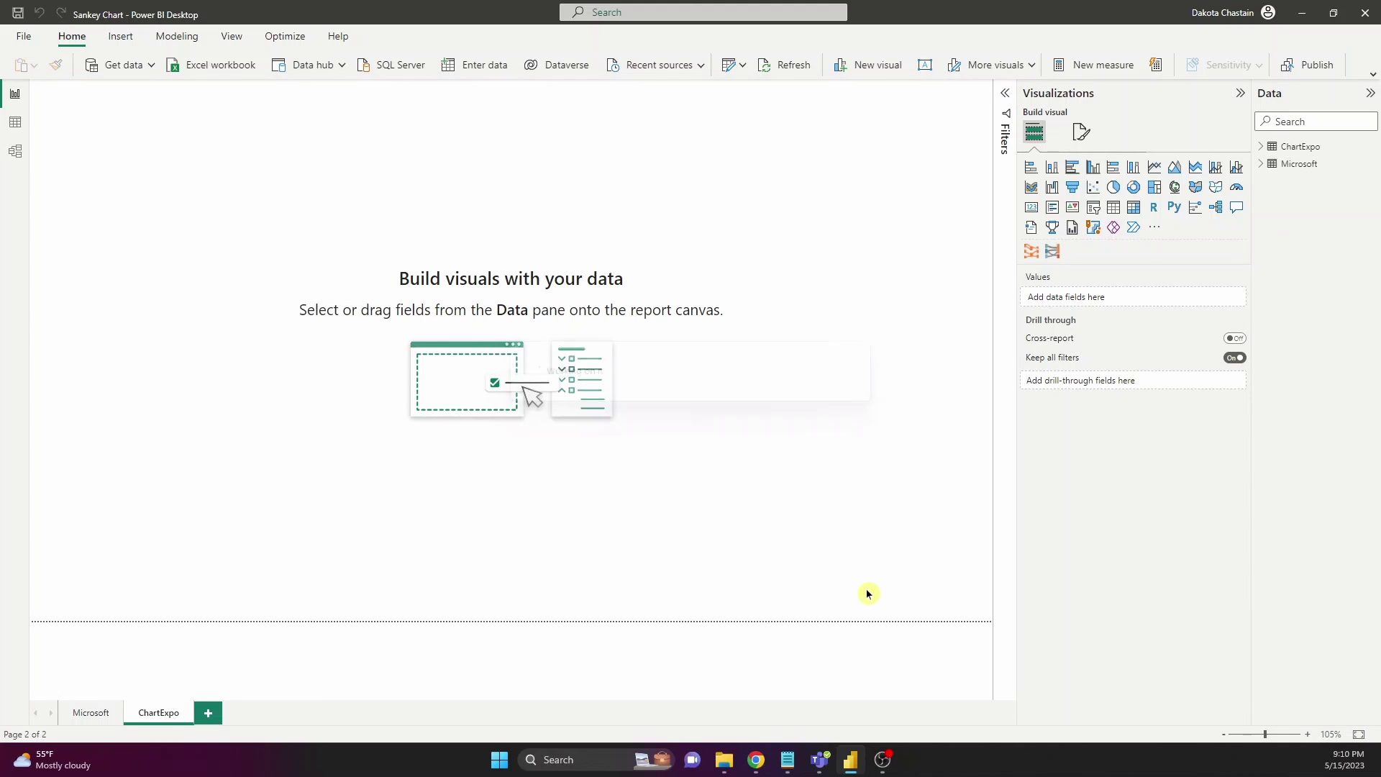
# - Expand the ChartExpo table's fields and view, then close, the ChartExpo Sankey store details
pyautogui.click(1261, 148)
pyautogui.click(1262, 148)
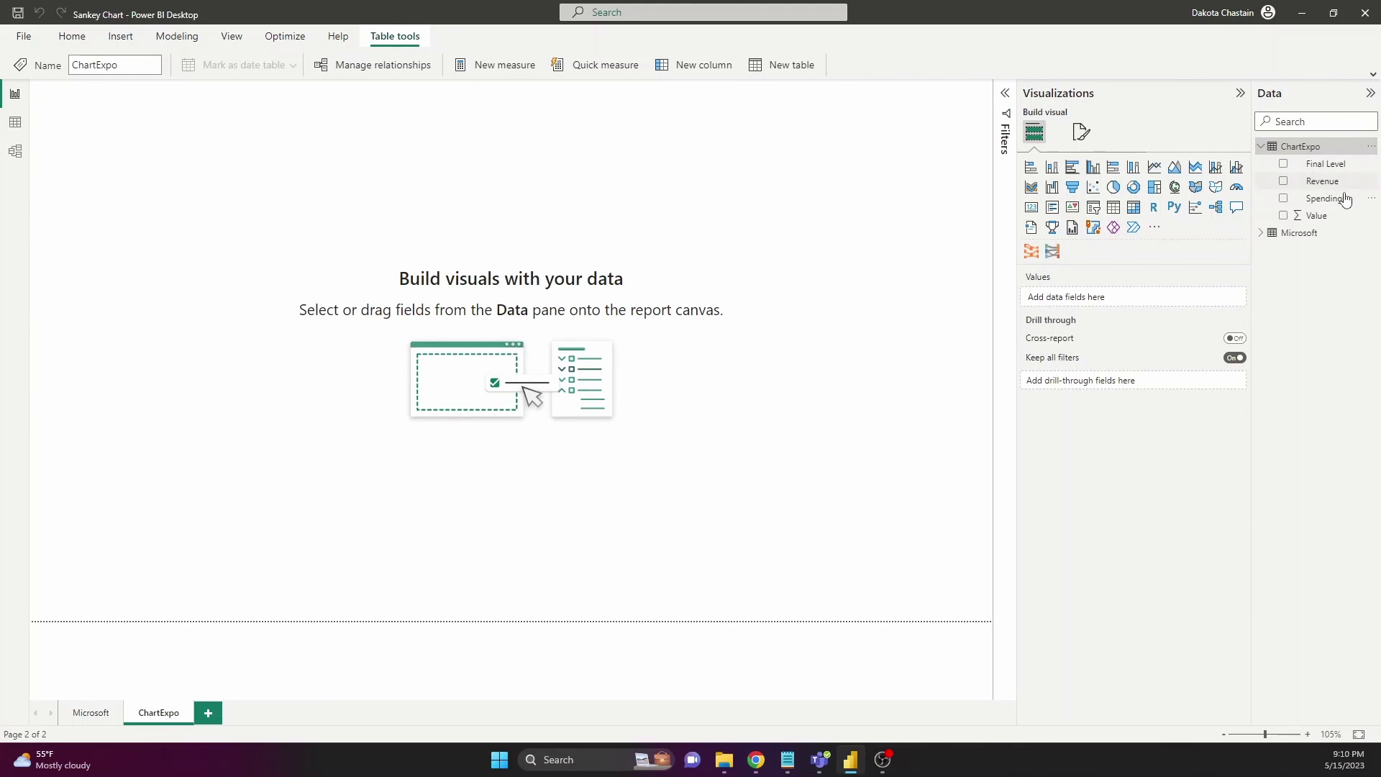
pyautogui.click(1154, 229)
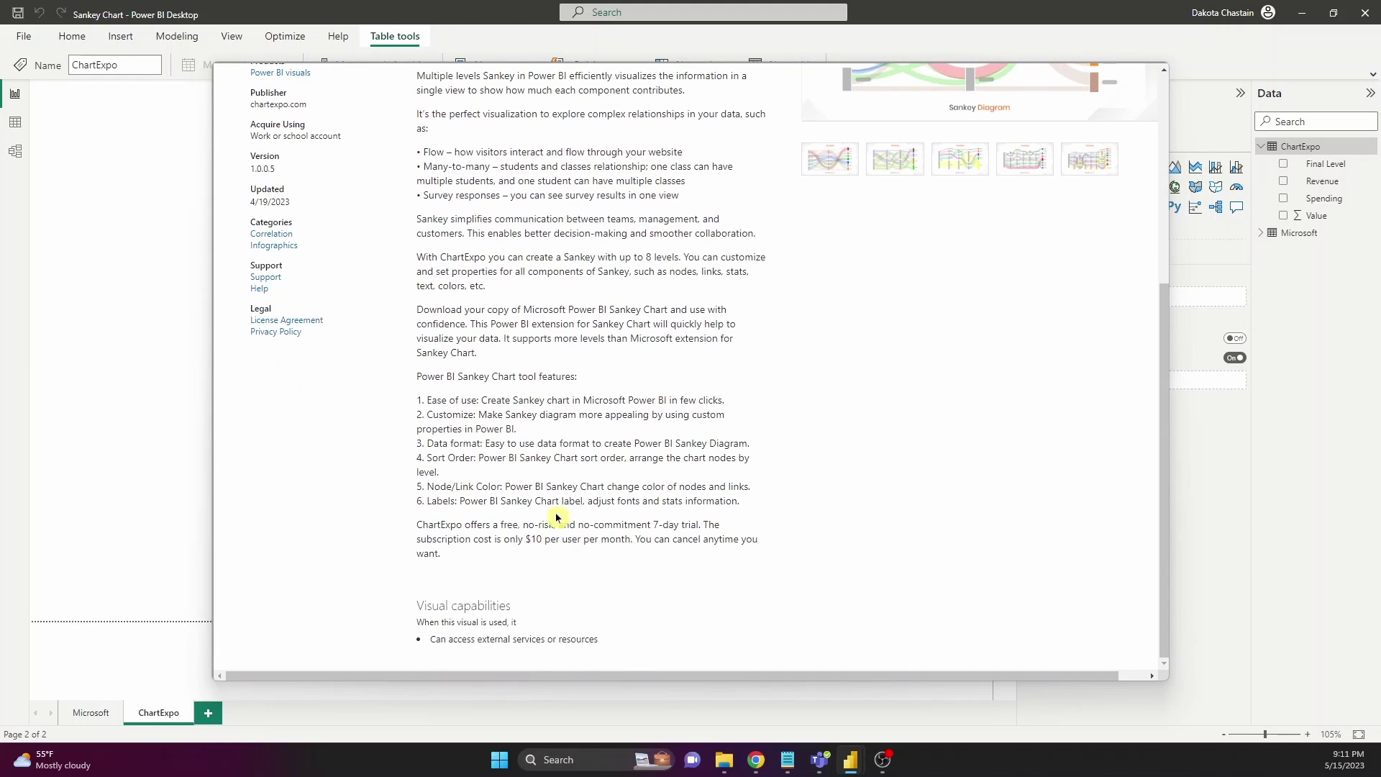
pyautogui.scroll(5, 629, 565)
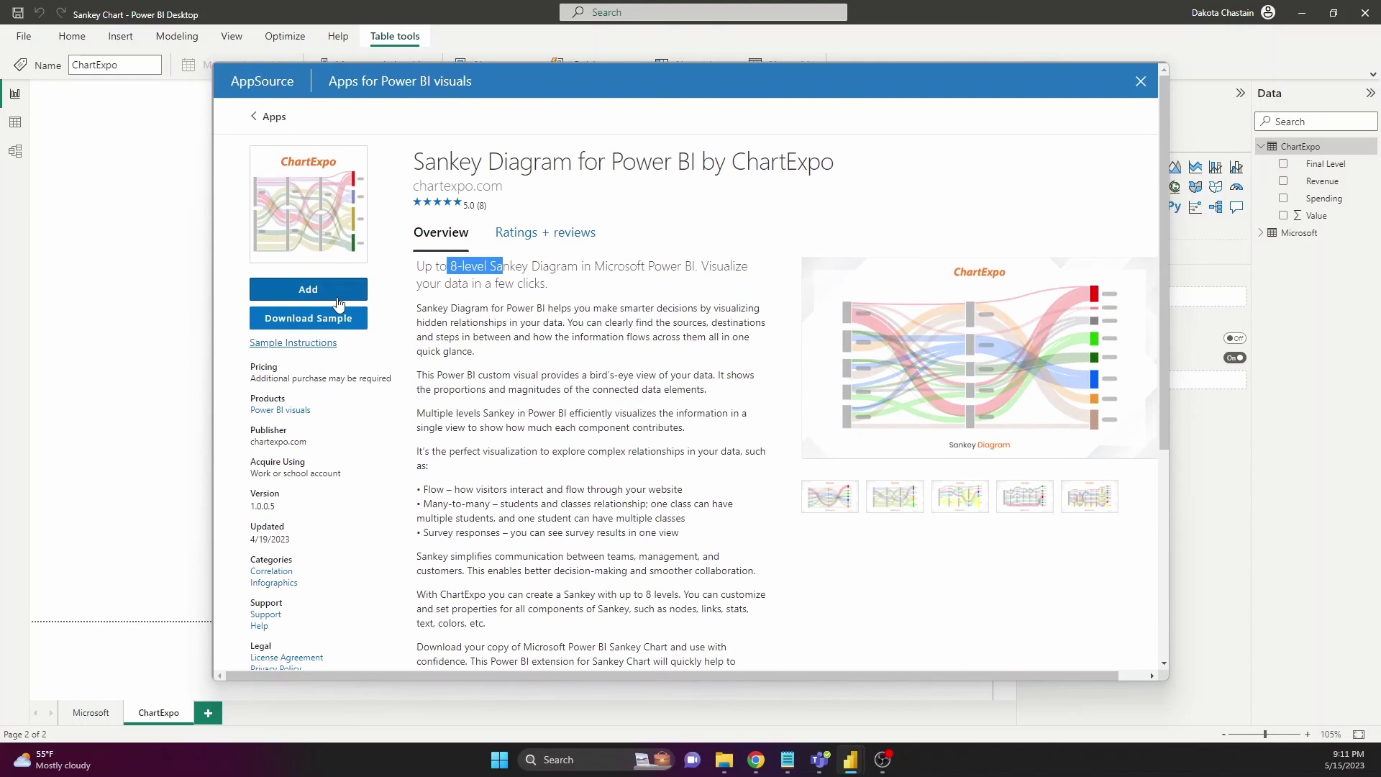
pyautogui.click(1141, 83)
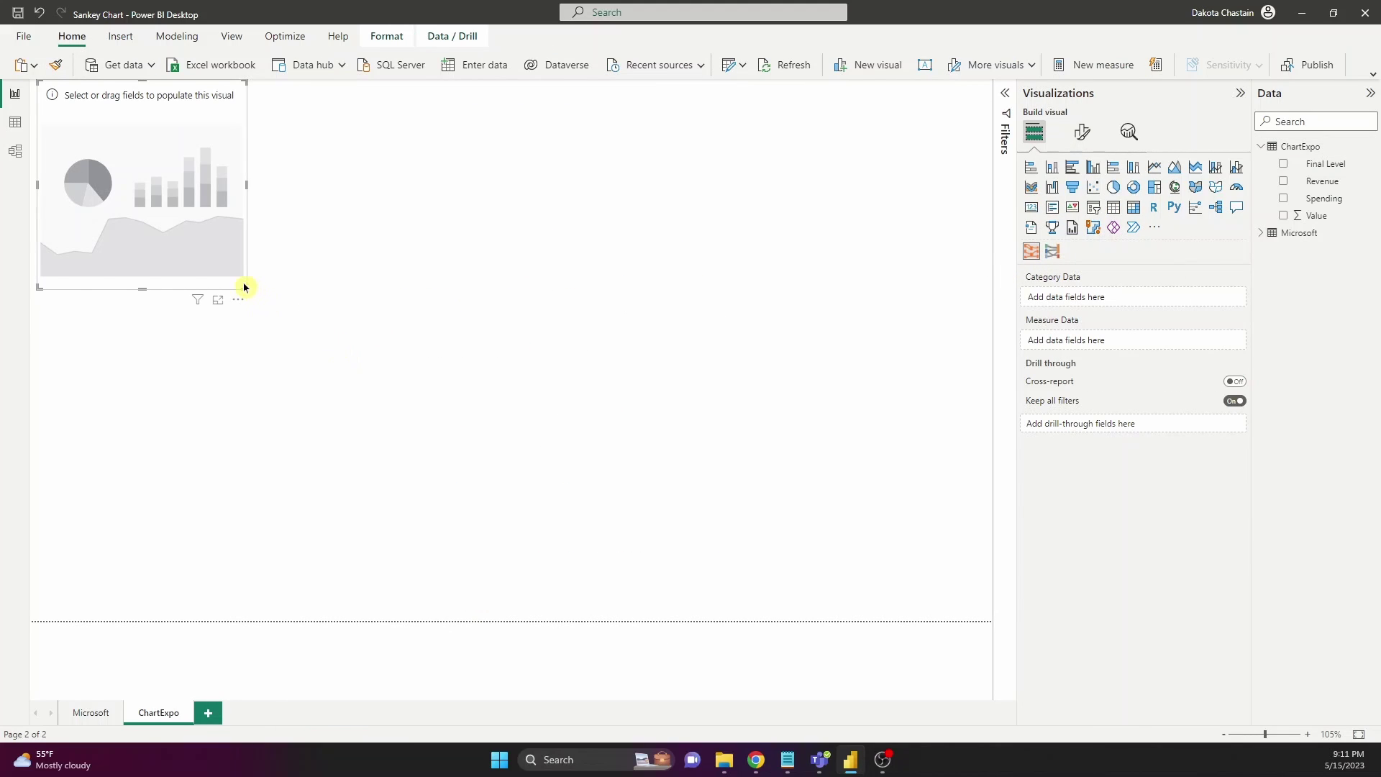
# - Enlarge the ChartExpo Sankey and fill it with Revenue, Spending, Final Level and Sum of Value
pyautogui.moveTo(245, 288); pyautogui.dragTo(823, 522)
pyautogui.moveTo(666, 456); pyautogui.dragTo(672, 470)
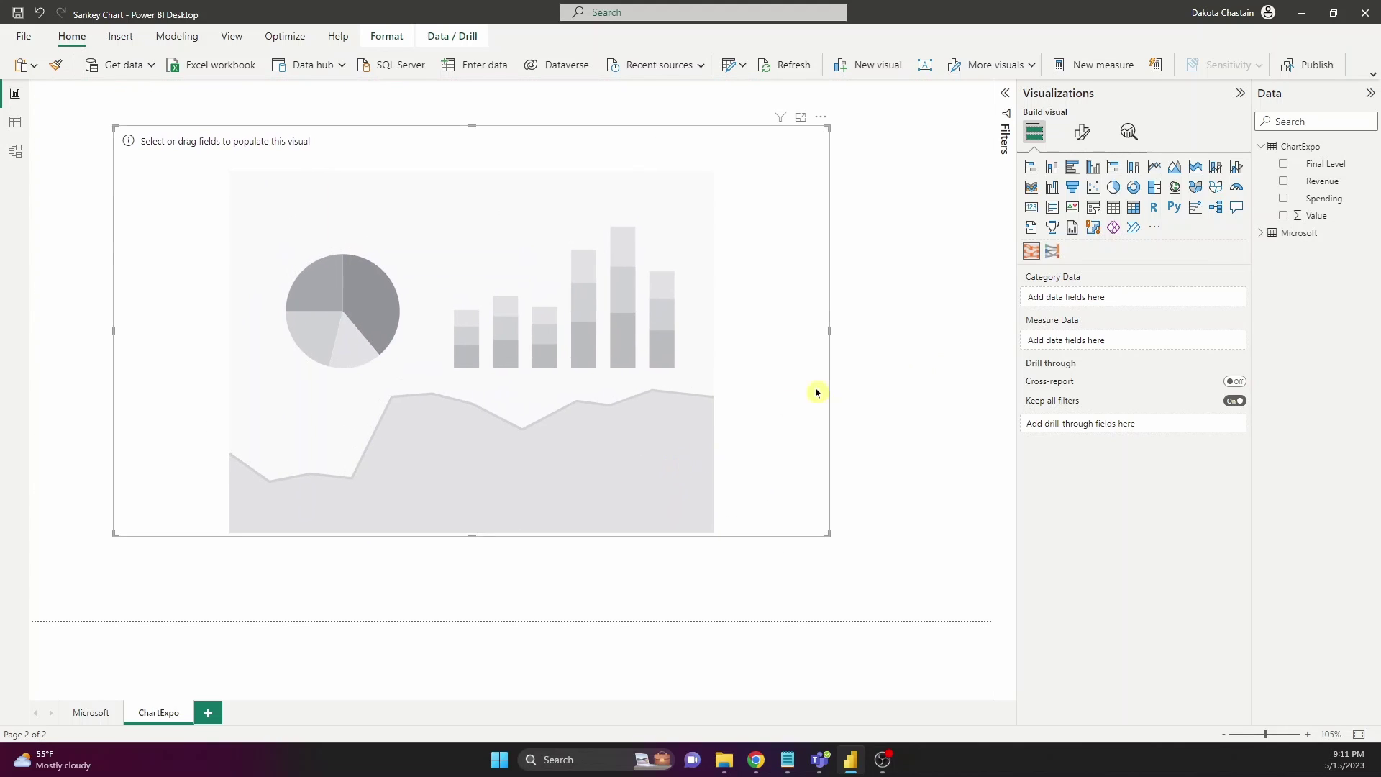
pyautogui.click(1283, 180)
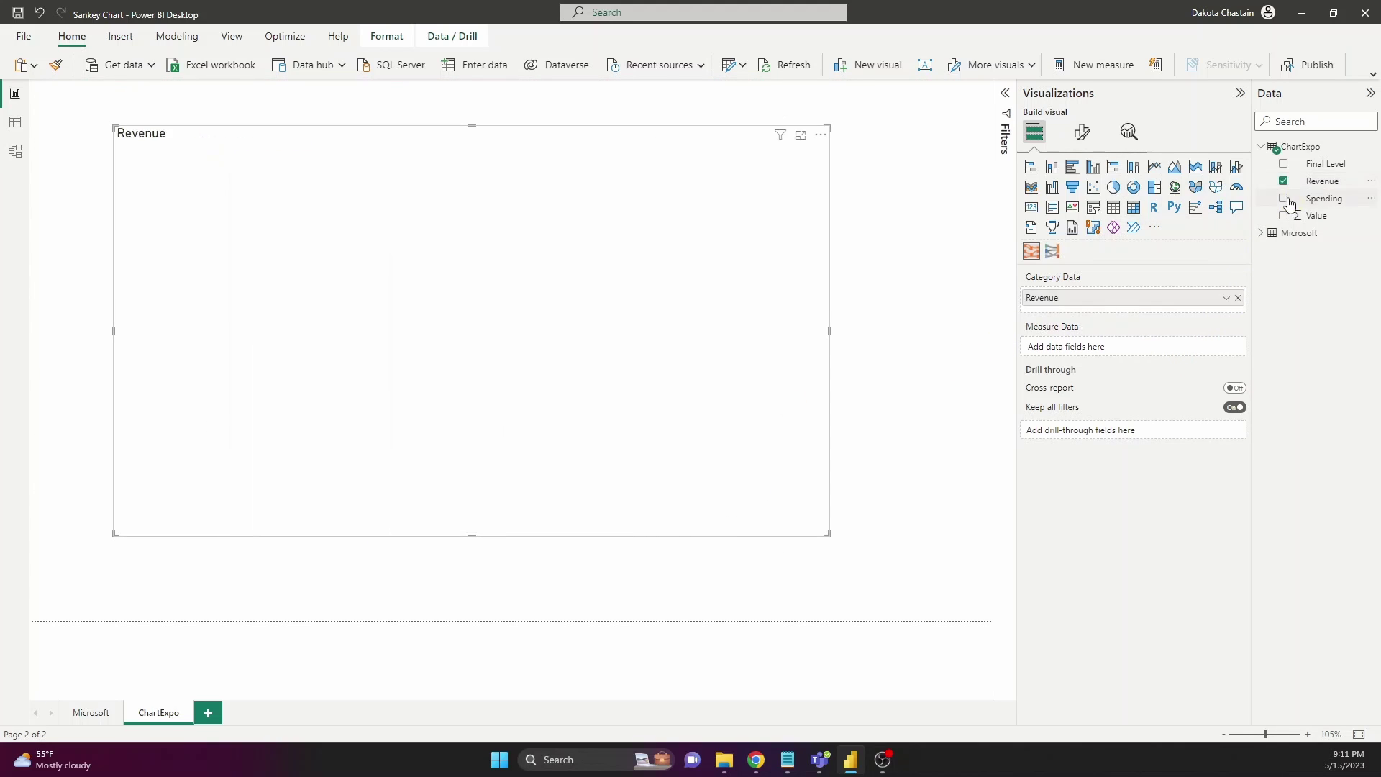
pyautogui.click(1283, 198)
pyautogui.click(1283, 163)
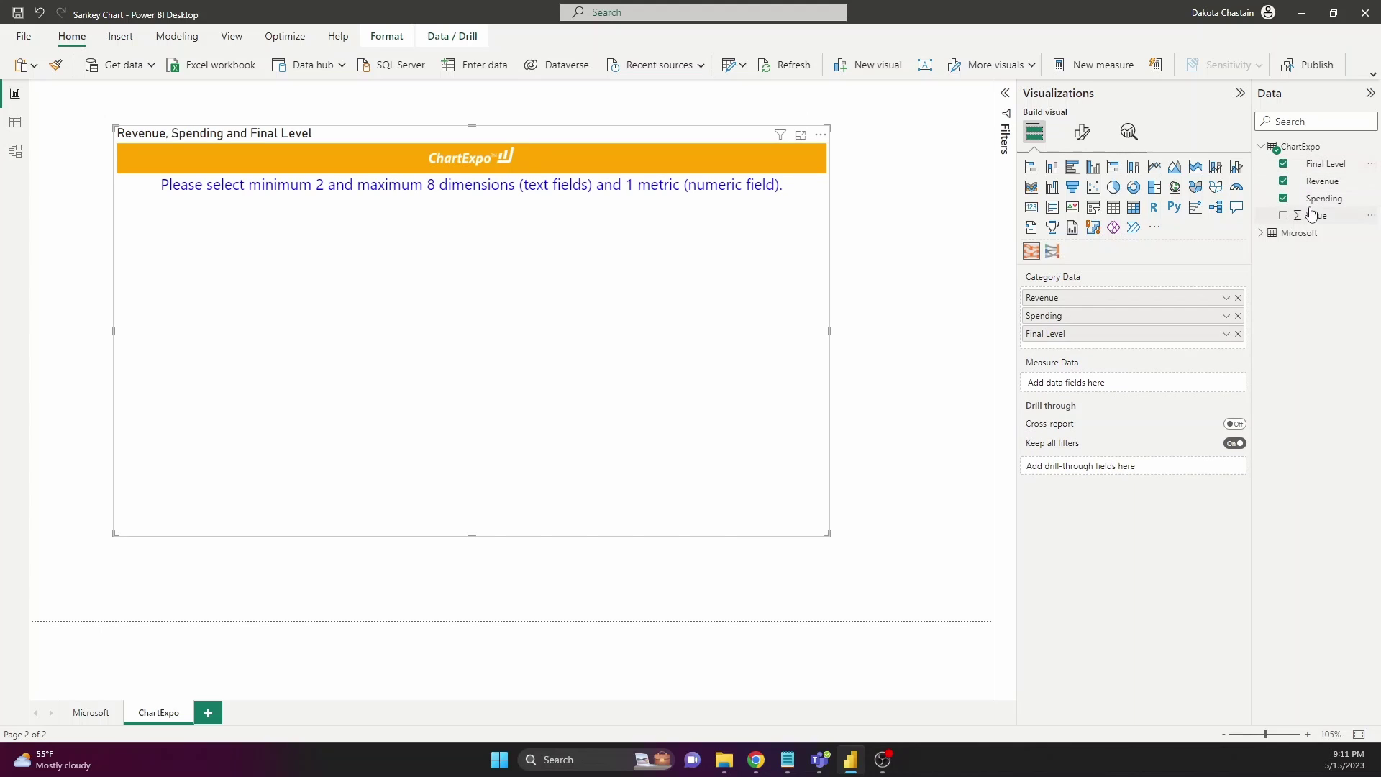
pyautogui.moveTo(1316, 215); pyautogui.dragTo(1132, 383)
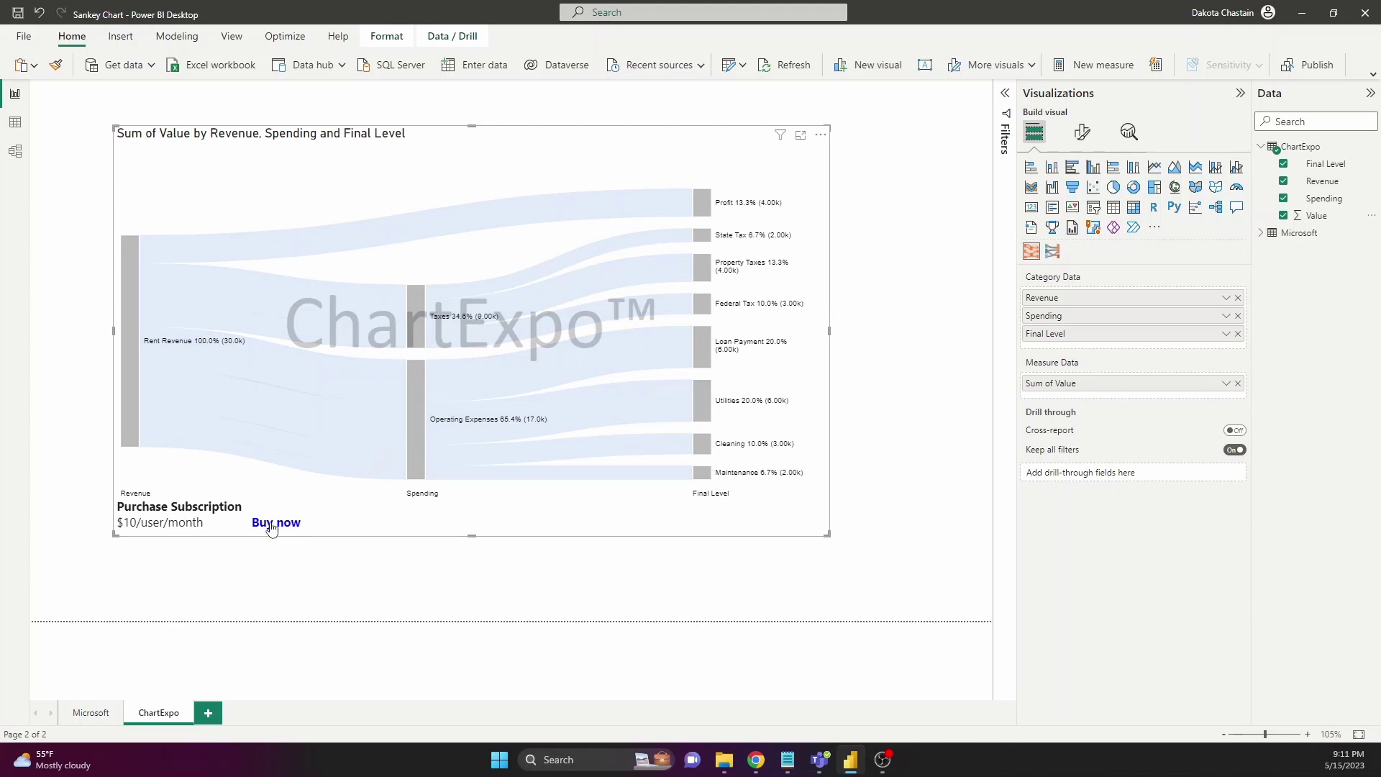
pyautogui.click(1082, 132)
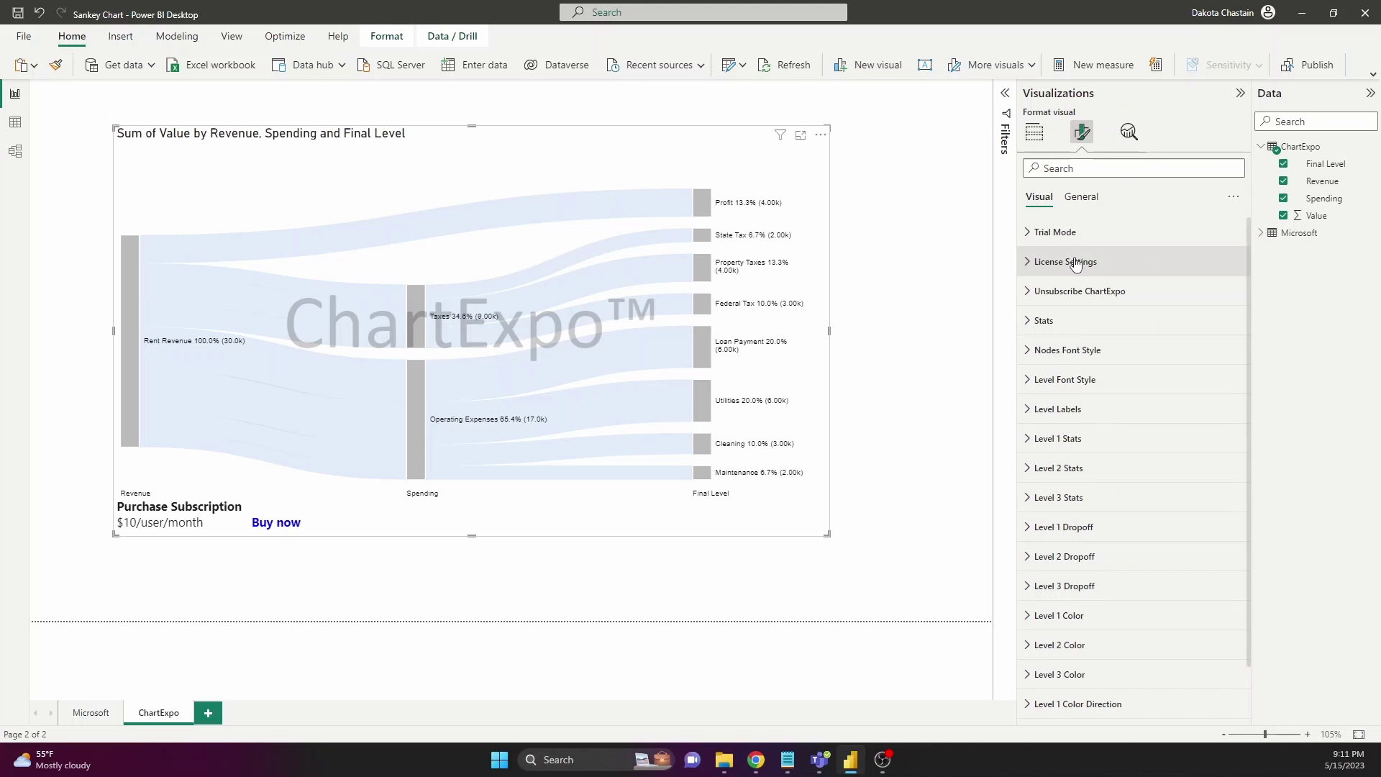
# - Check License Settings, then turn on Show Link in Chart under Unsubscribe ChartExpo
pyautogui.click(1077, 268)
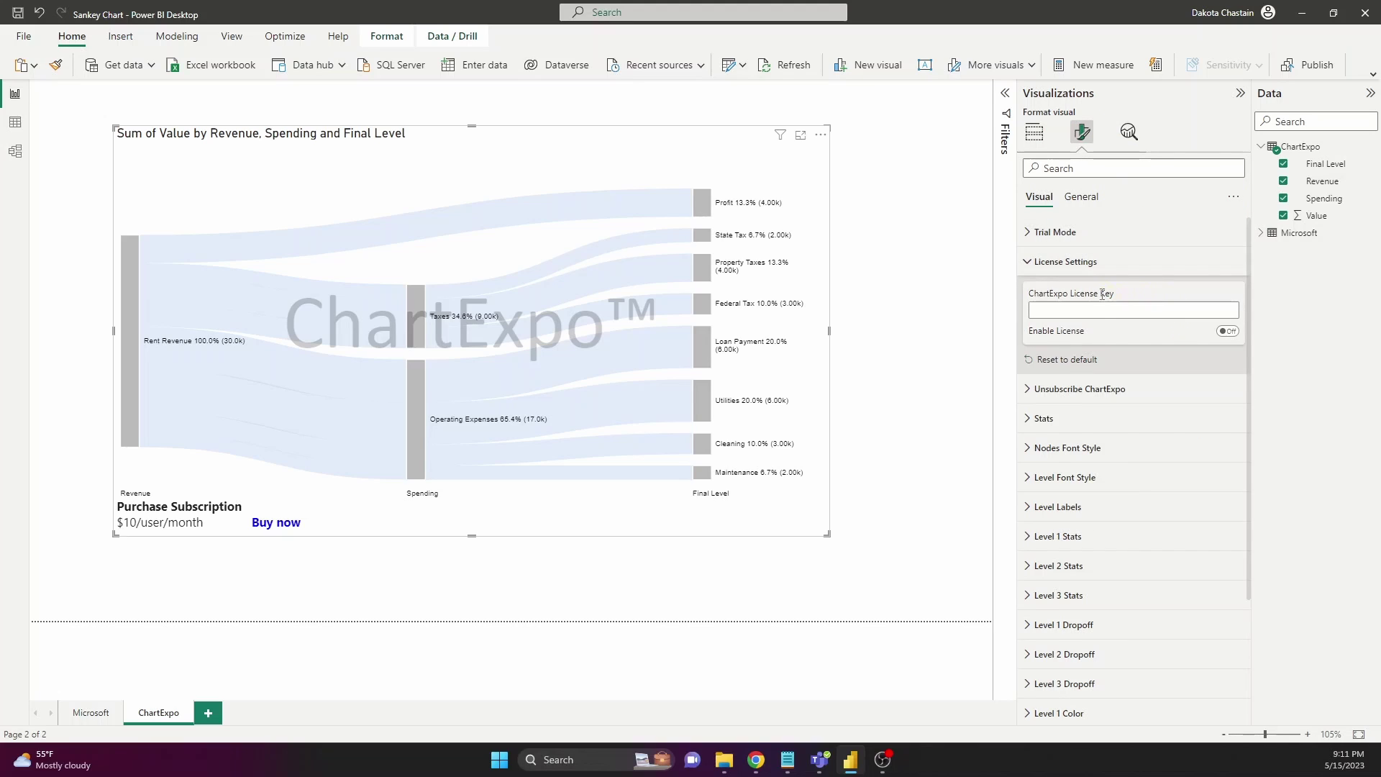
pyautogui.click(1039, 265)
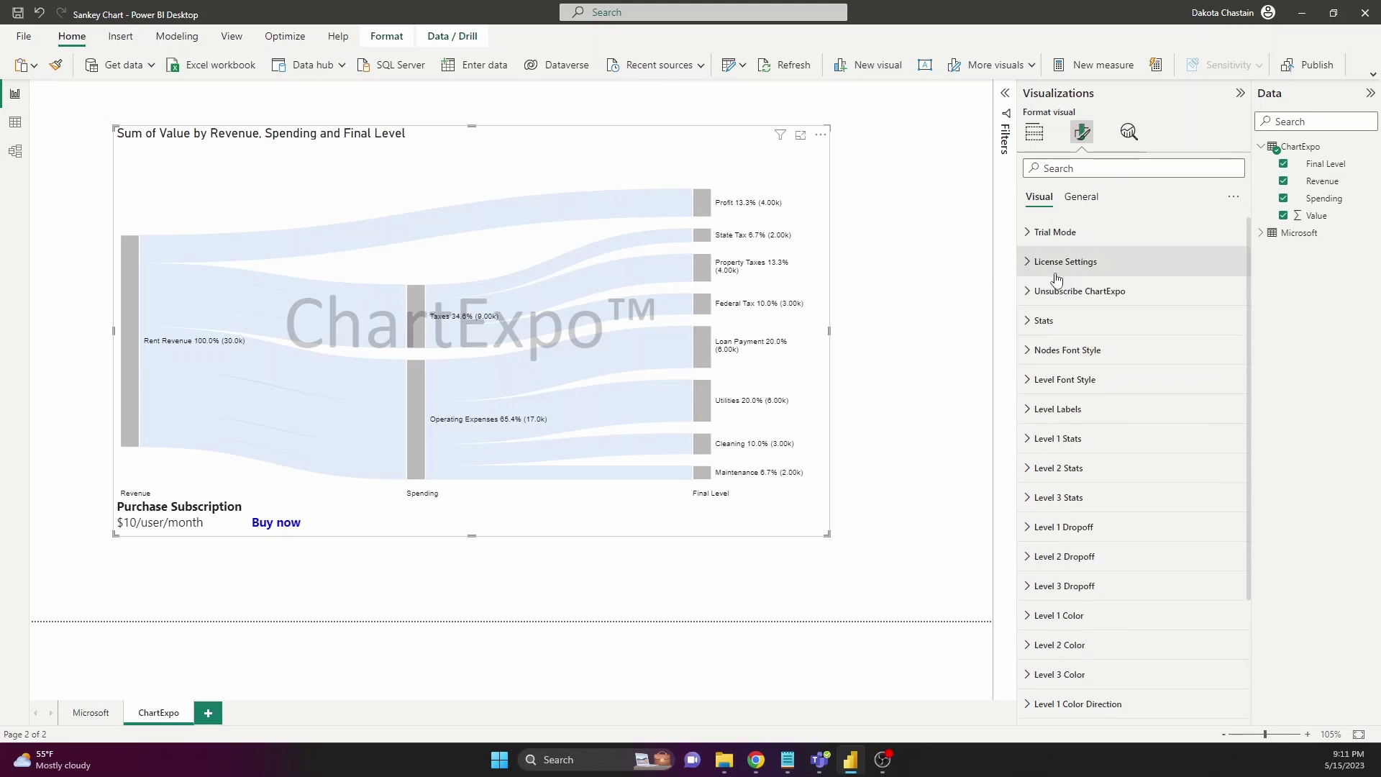
pyautogui.click(1060, 301)
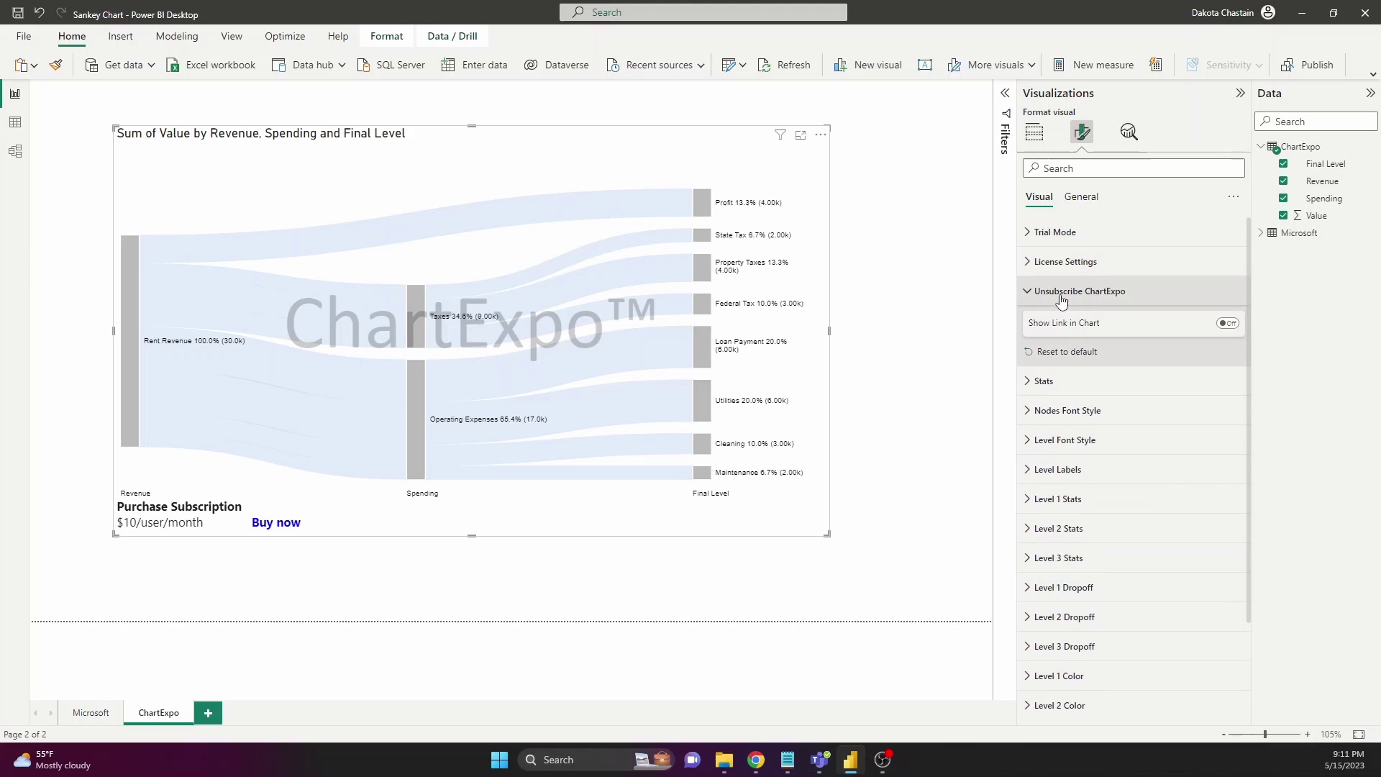
pyautogui.click(1227, 323)
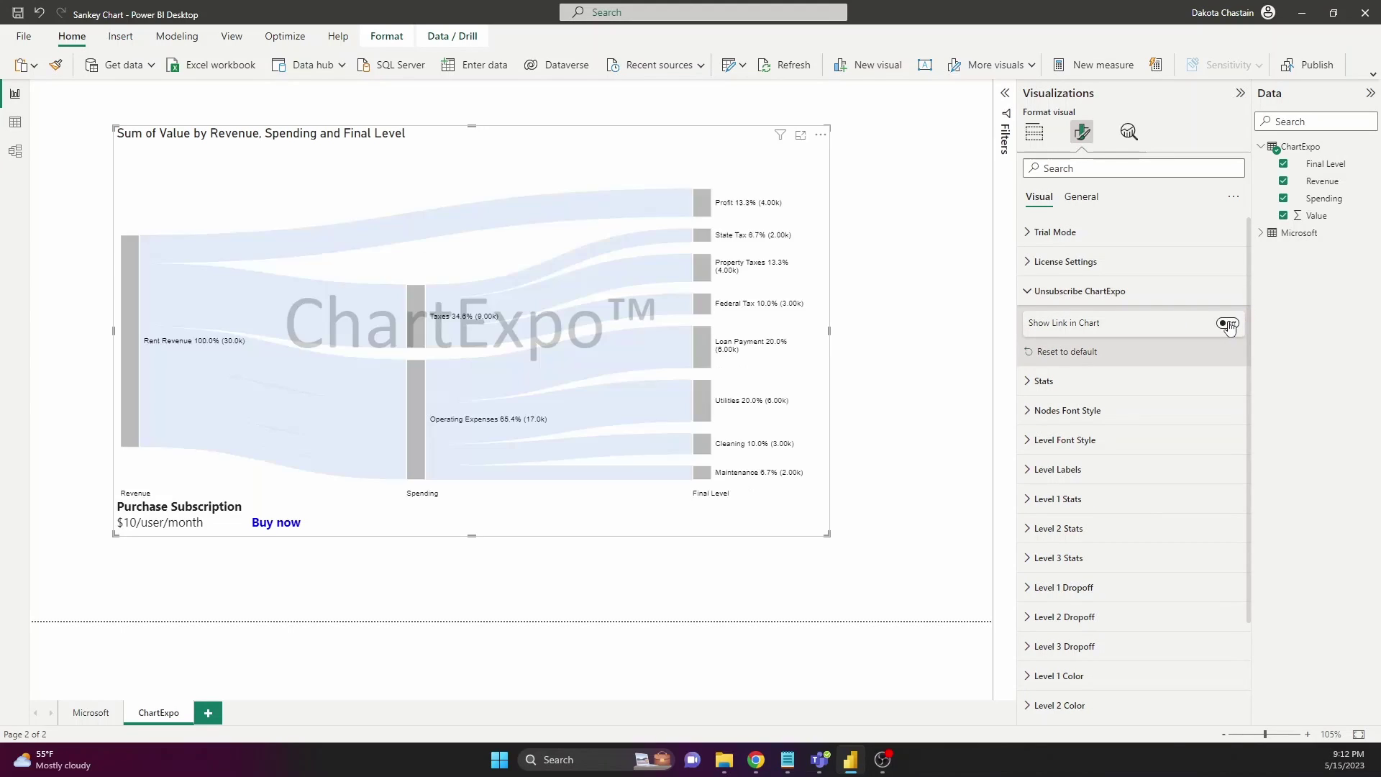
# - Drag the Sankey's corner handle to enlarge it toward the right and bottom
pyautogui.click(1078, 302)
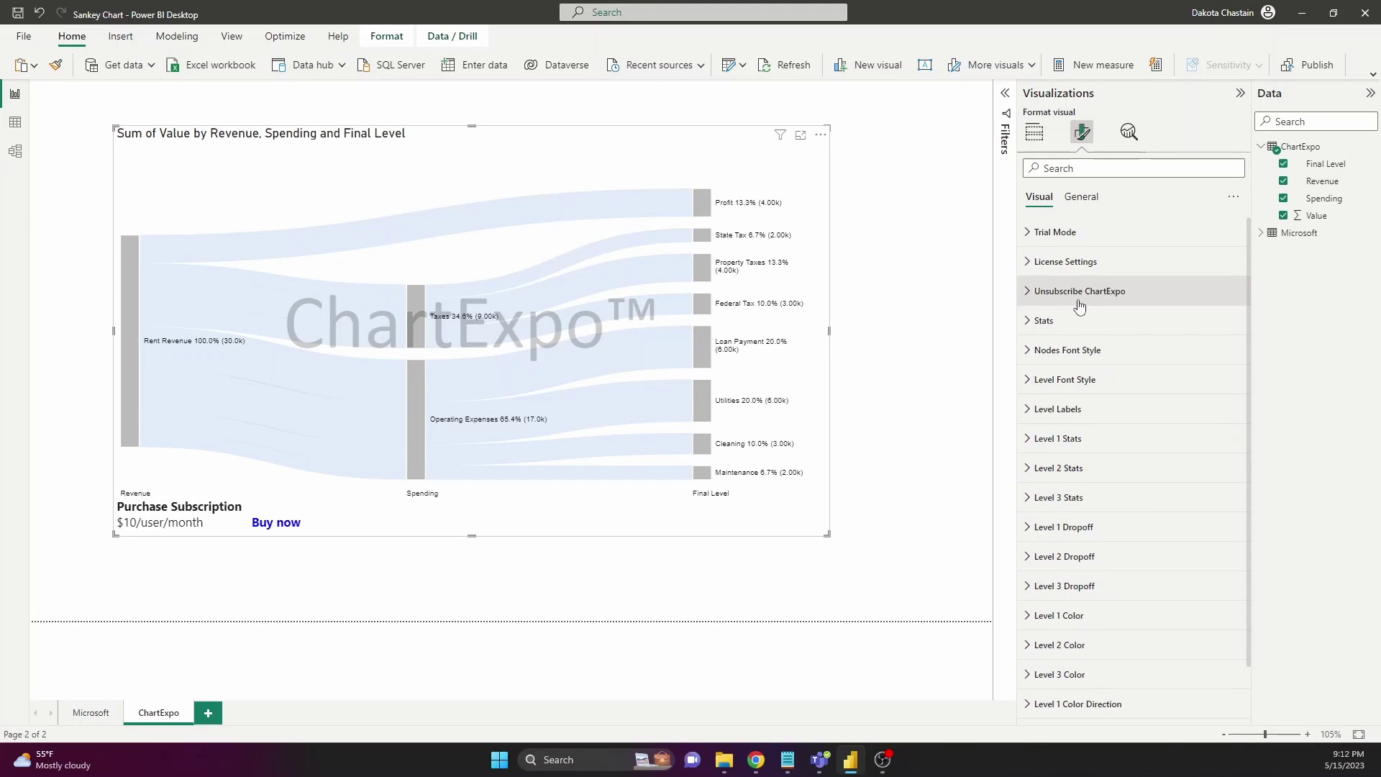
pyautogui.moveTo(828, 534); pyautogui.dragTo(926, 593)
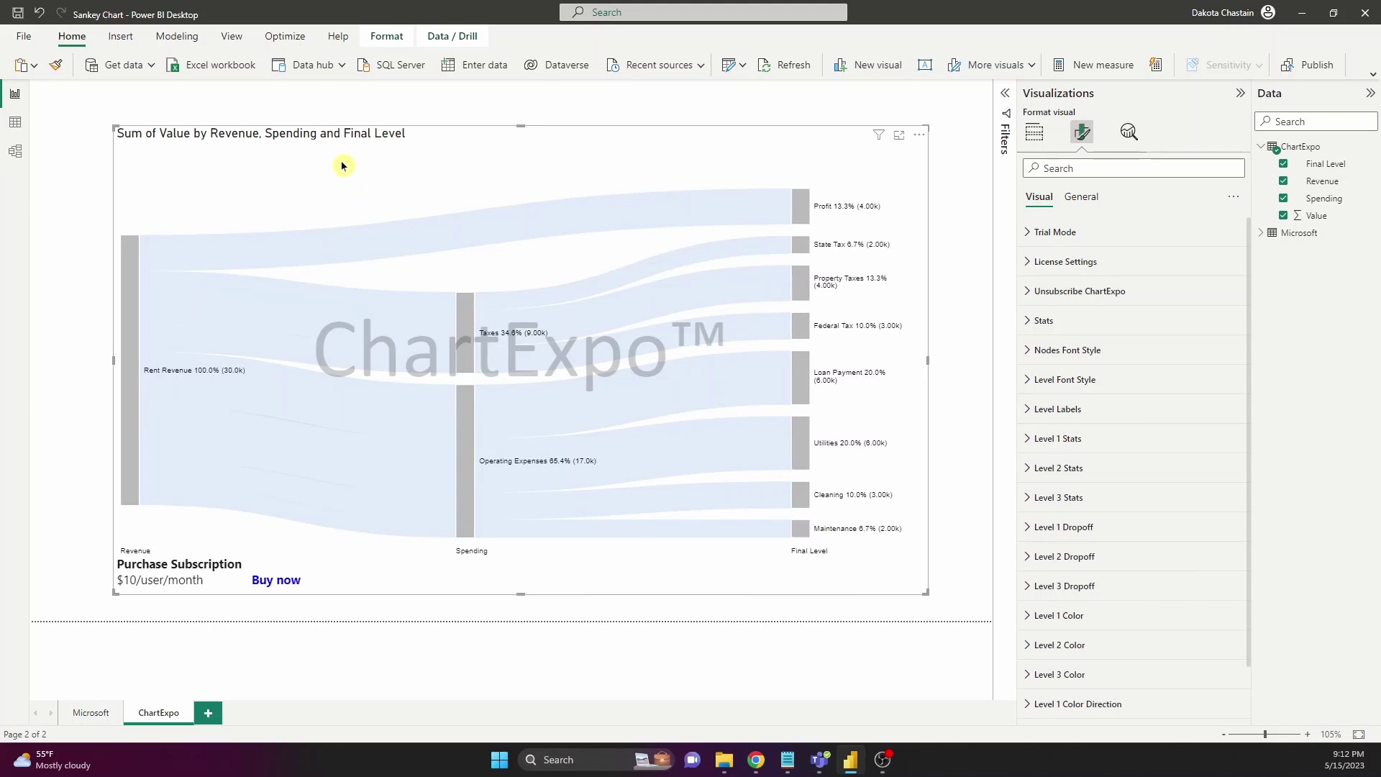
pyautogui.scroll(-2, 1126, 377)
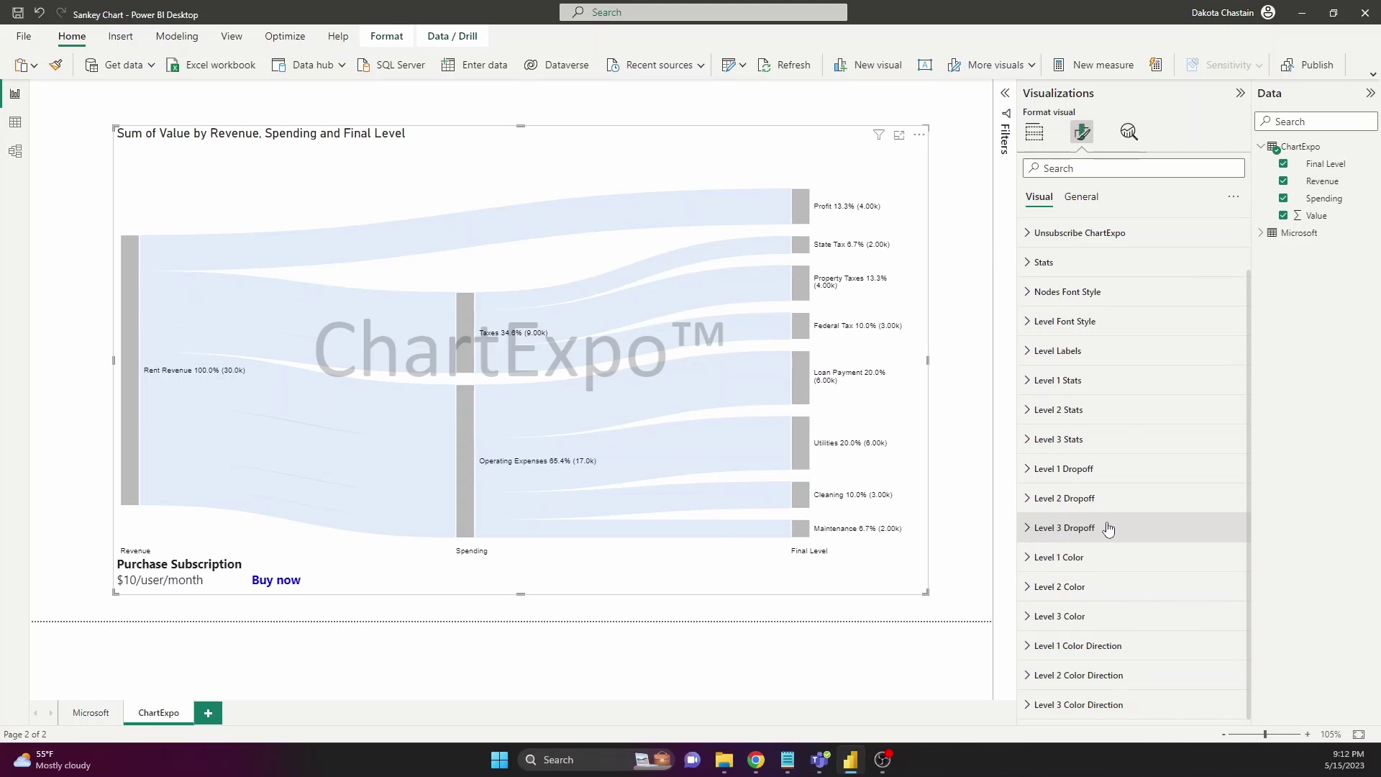
# - Try dropping State Tax in the Level 3 Dropoff options
pyautogui.click(1029, 530)
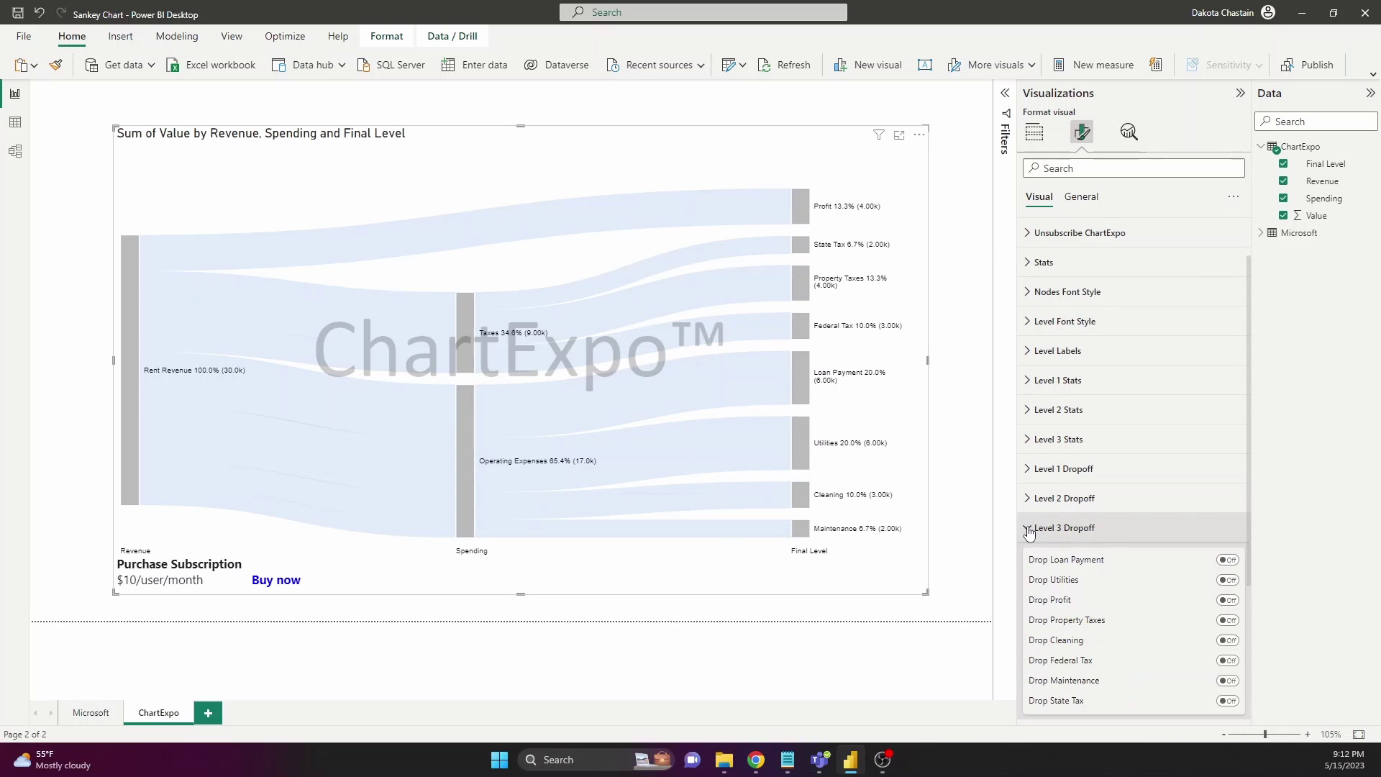
pyautogui.scroll(-3, 1149, 566)
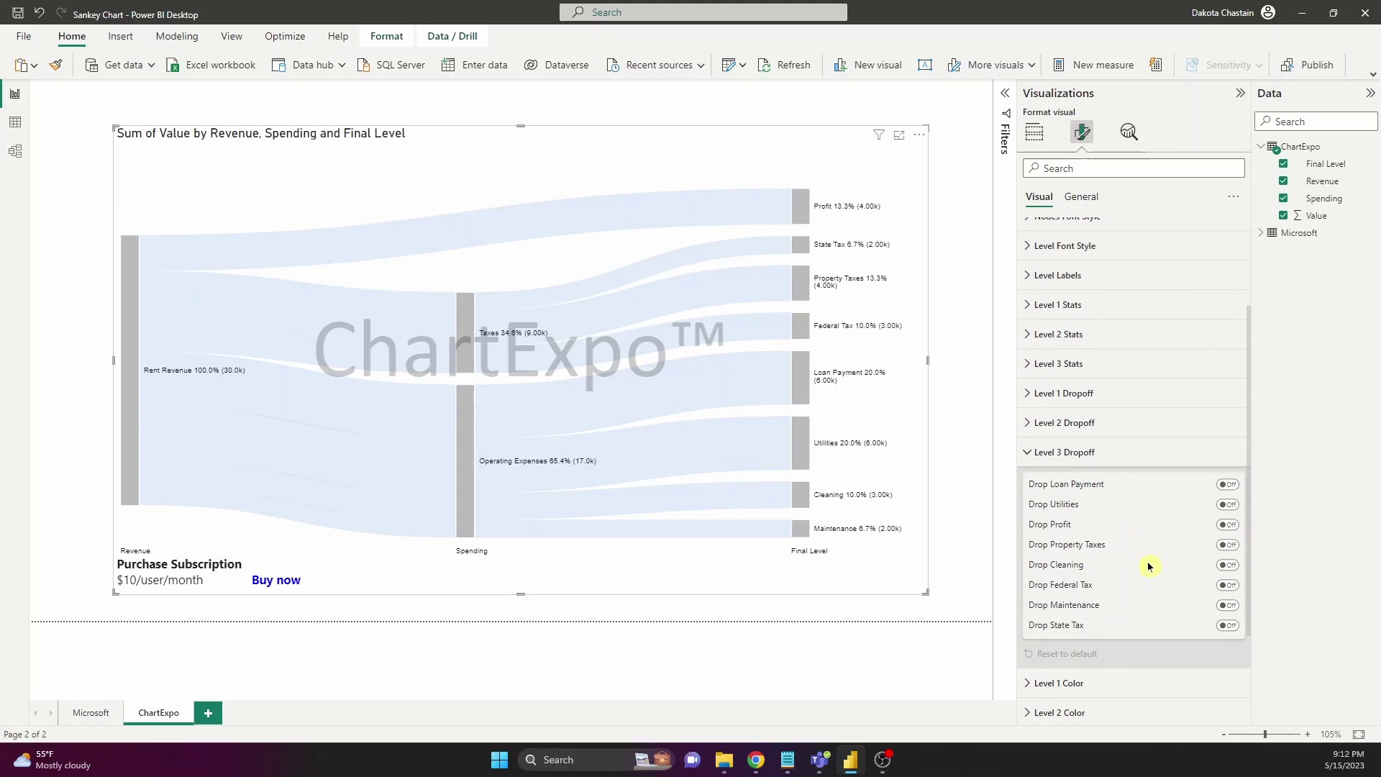
pyautogui.click(1228, 625)
pyautogui.click(1028, 453)
# - In Level 2 Dropoff, turn Drop Taxes on and leave Drop Operating Expenses off
pyautogui.click(1026, 411)
pyautogui.click(1024, 413)
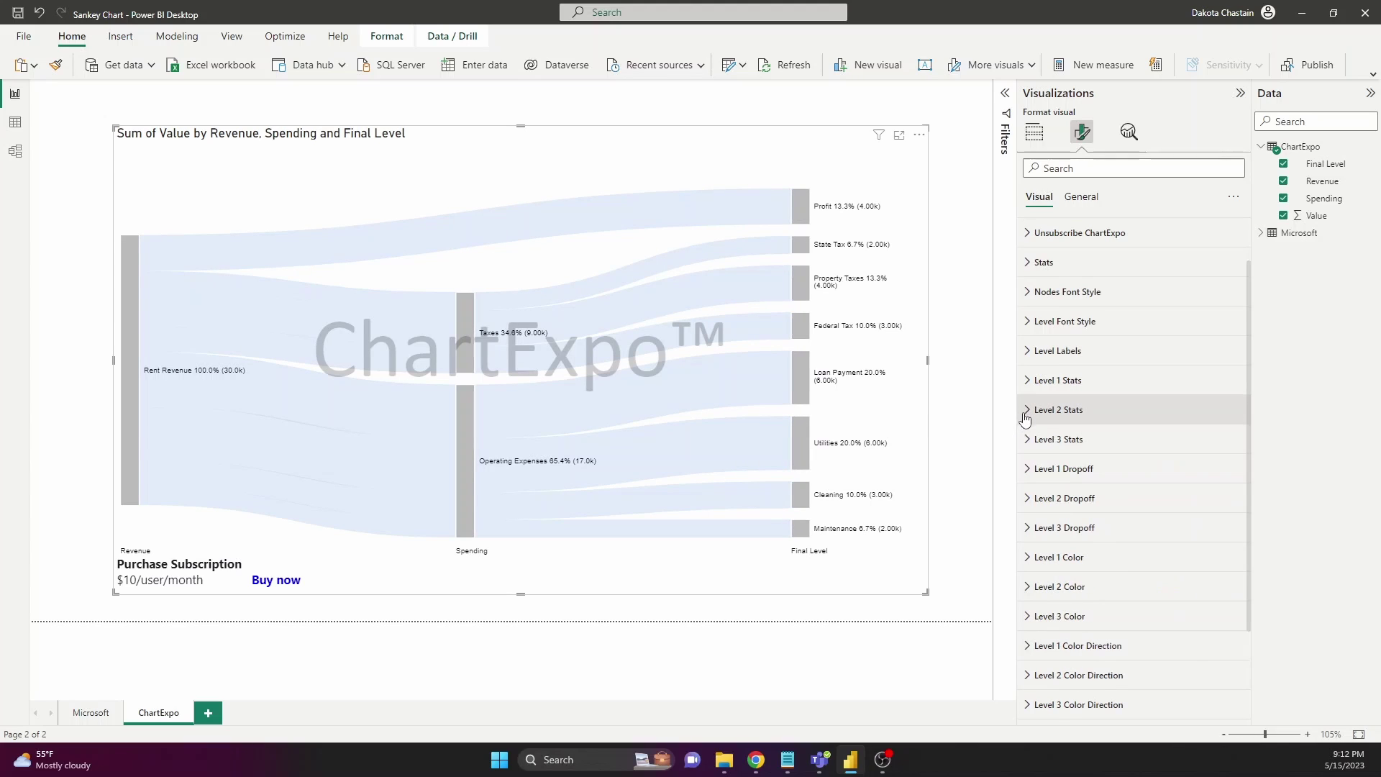
pyautogui.click(1033, 502)
pyautogui.click(1229, 531)
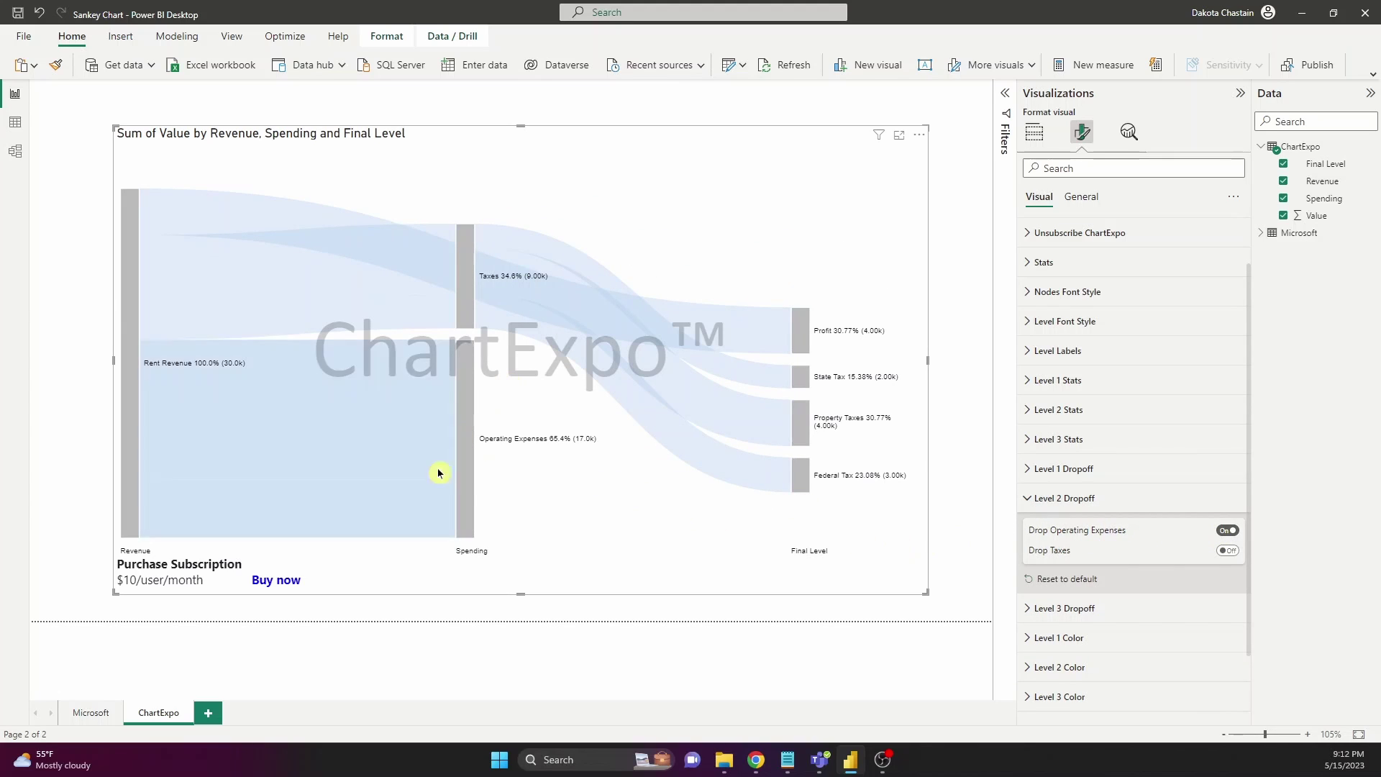
pyautogui.click(1228, 551)
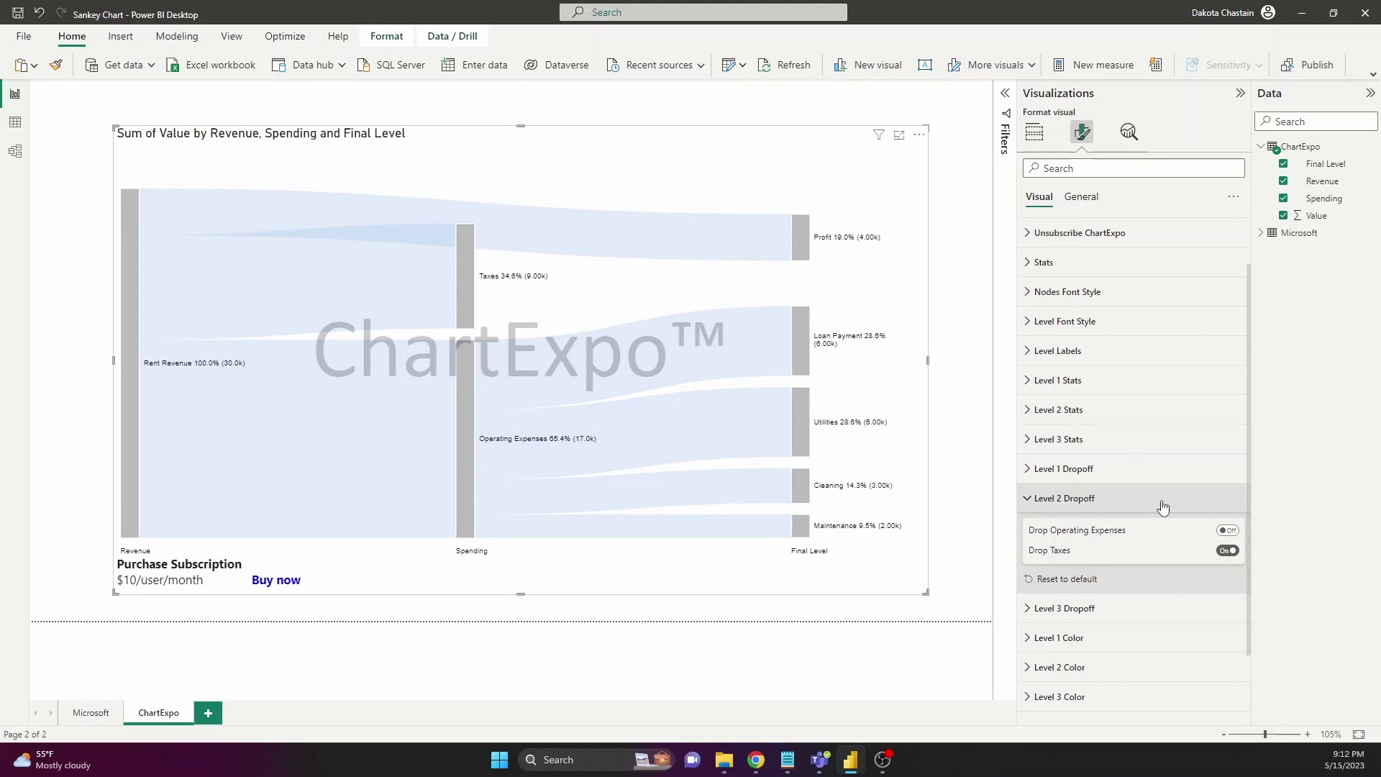
# - Set the Rent Revenue Level 1 colour to a custom dark green
pyautogui.click(1035, 498)
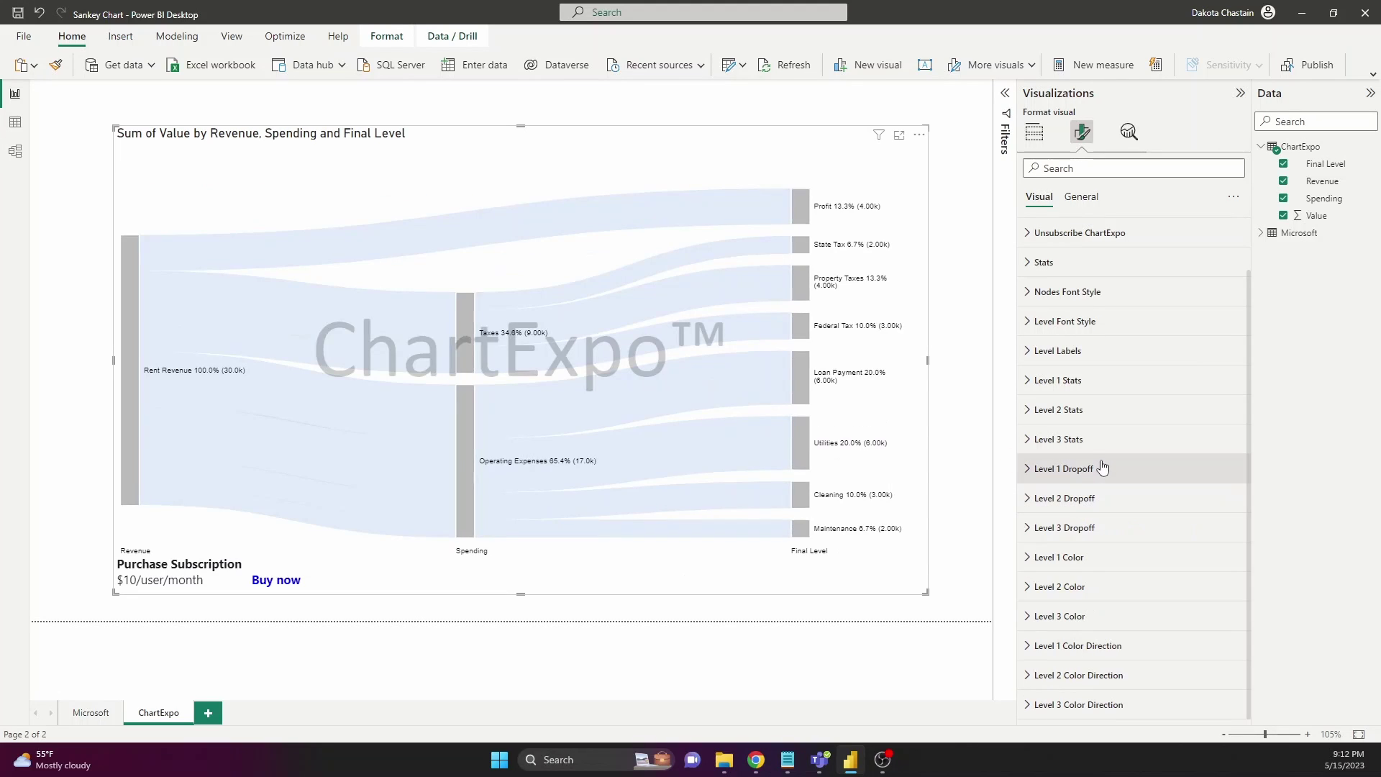
pyautogui.click(1073, 560)
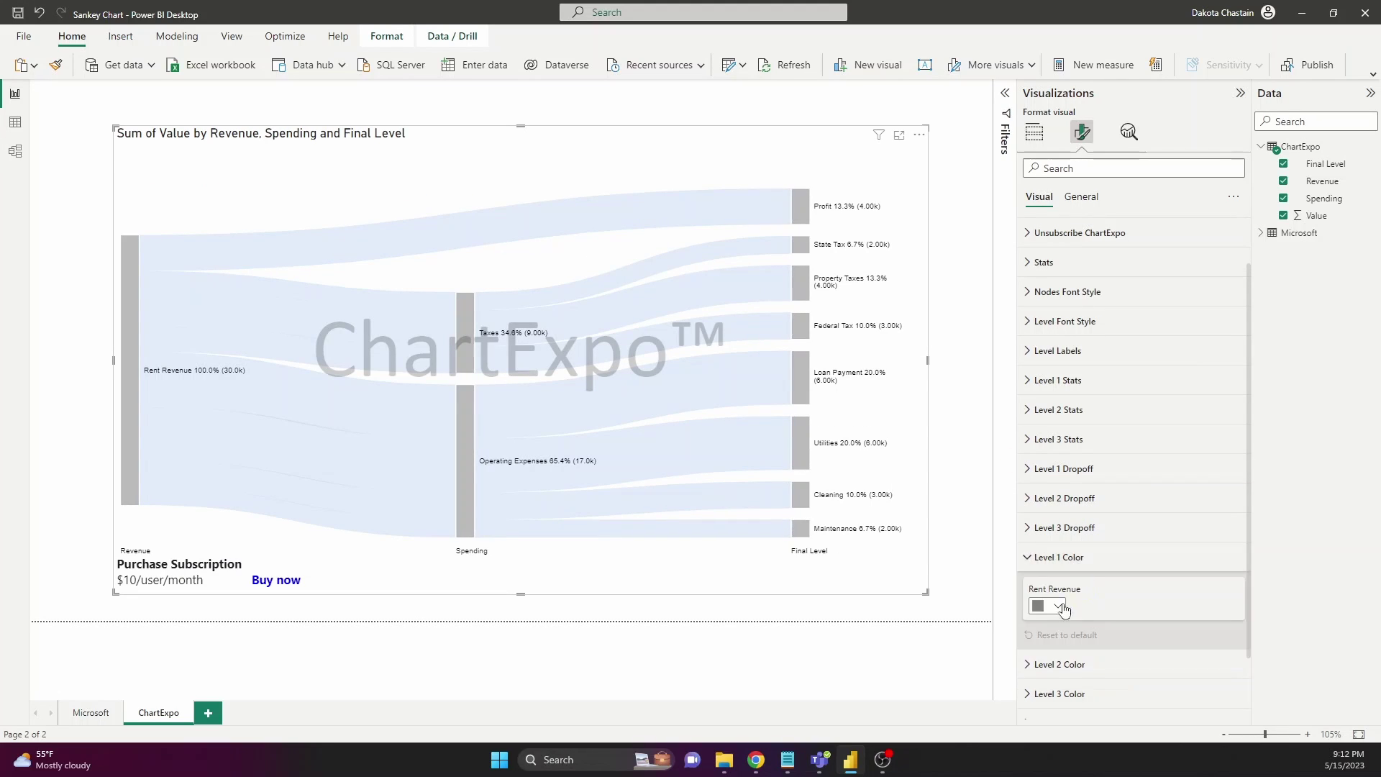
pyautogui.click(1047, 608)
pyautogui.click(1087, 576)
pyautogui.click(1111, 524)
pyautogui.click(1166, 445)
pyautogui.click(1133, 614)
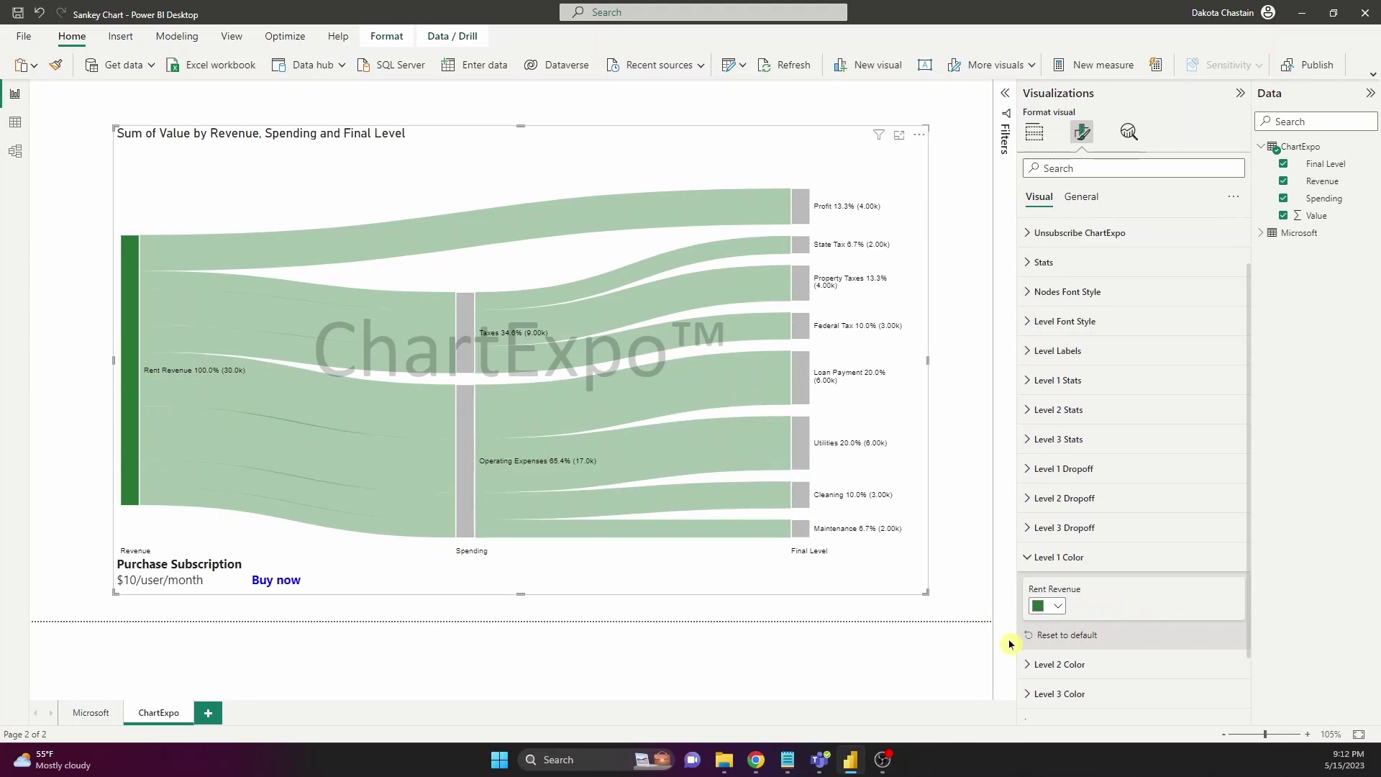
pyautogui.click(1044, 562)
# - Try Node Links Left for Rent Revenue's colour direction, then set it back to All
pyautogui.click(1104, 648)
pyautogui.click(1089, 620)
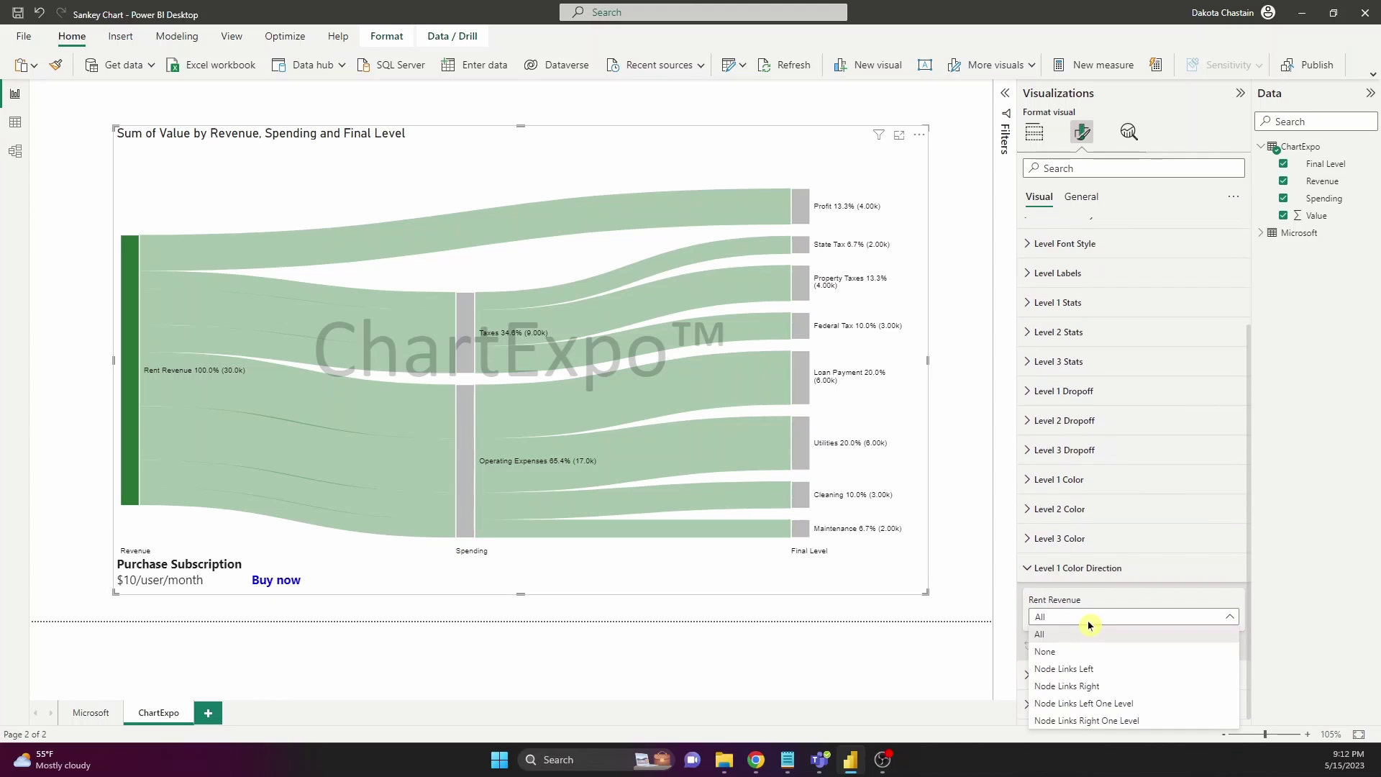
pyautogui.click(1088, 668)
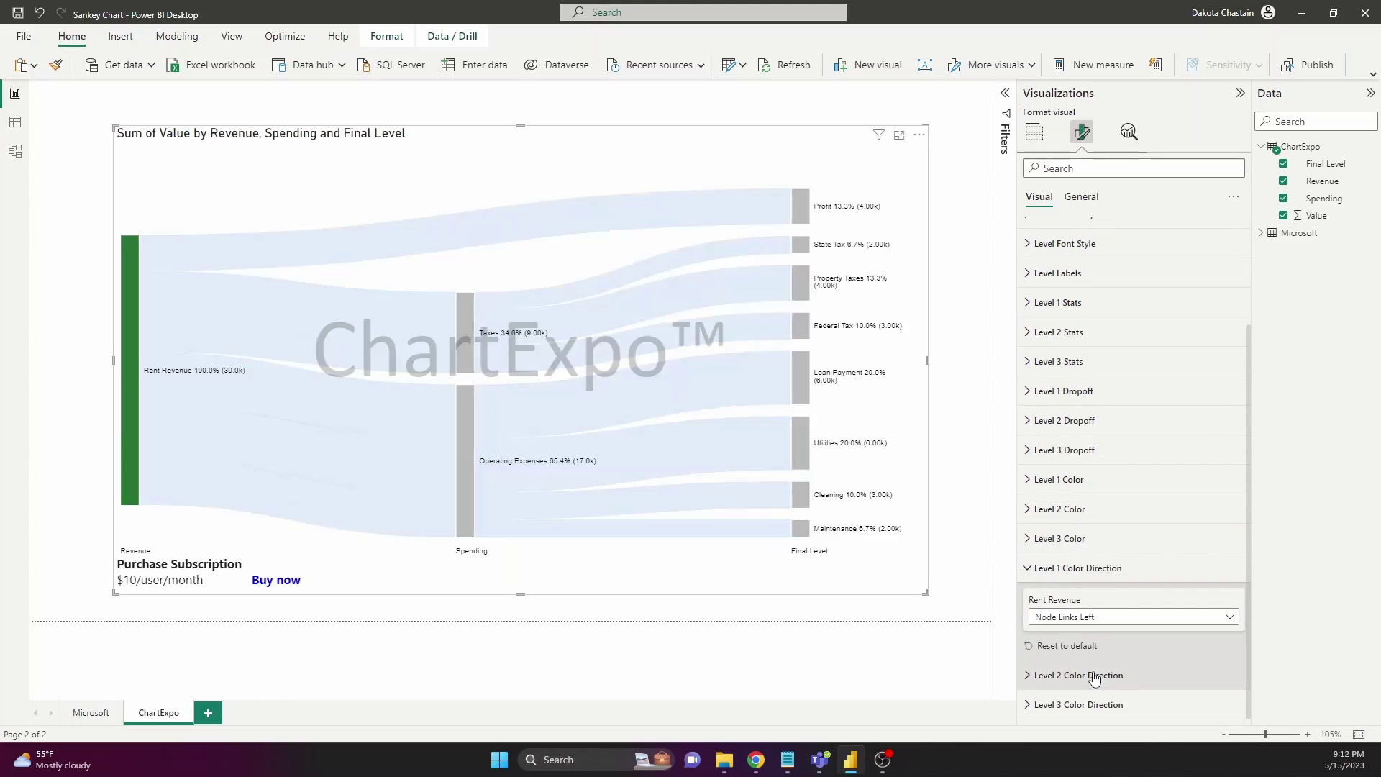
pyautogui.click(1112, 616)
pyautogui.click(1059, 635)
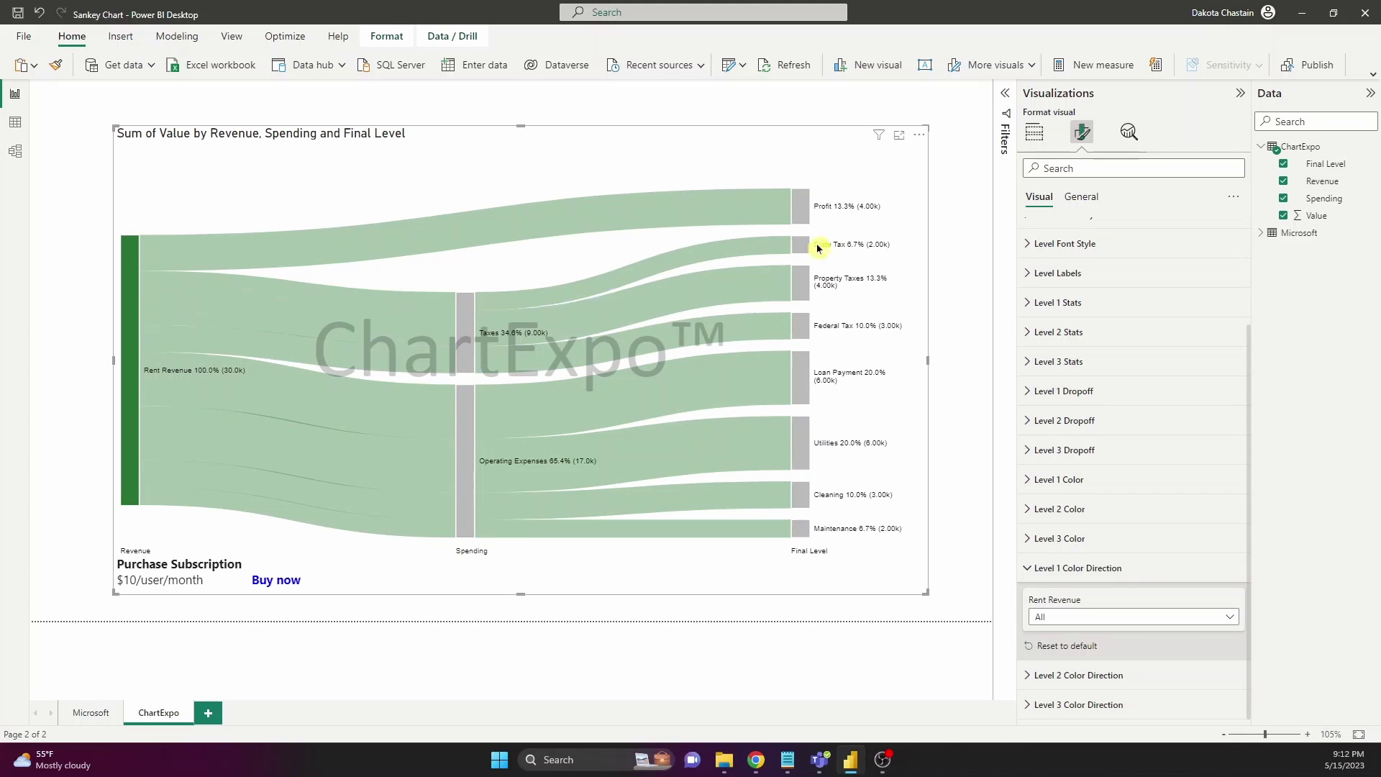
# - Set the Profit node's Level 3 colour to the bright green recent colour
pyautogui.click(1030, 573)
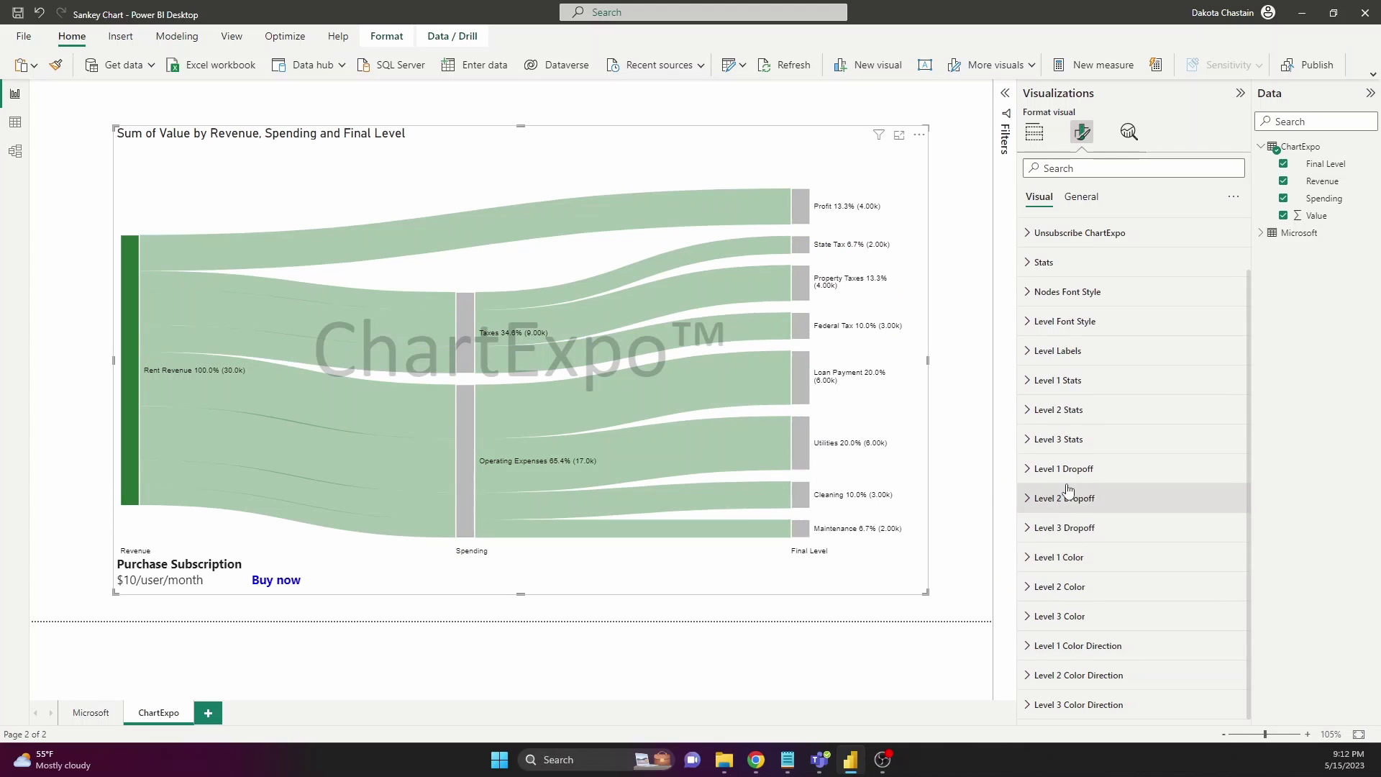
pyautogui.click(1089, 575)
pyautogui.scroll(-1, 1090, 572)
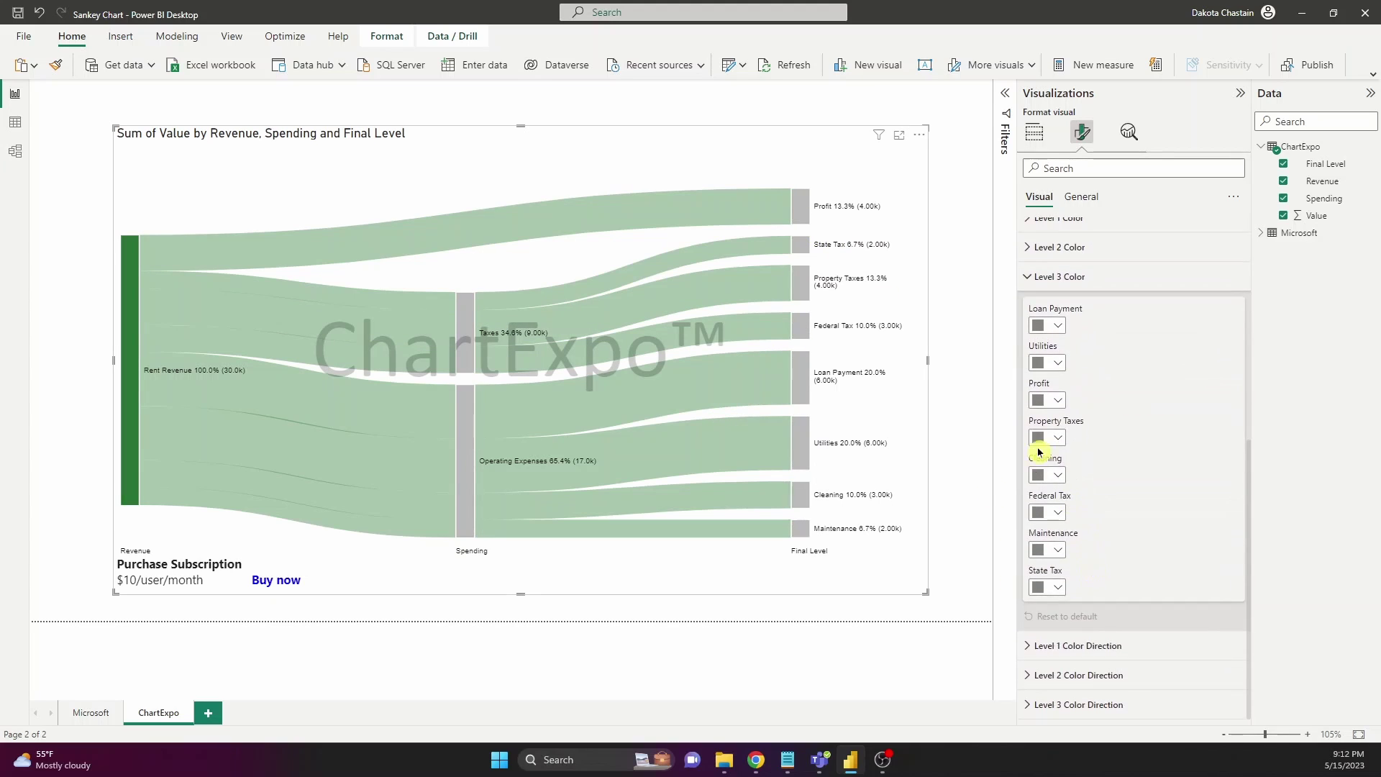
pyautogui.click(1049, 398)
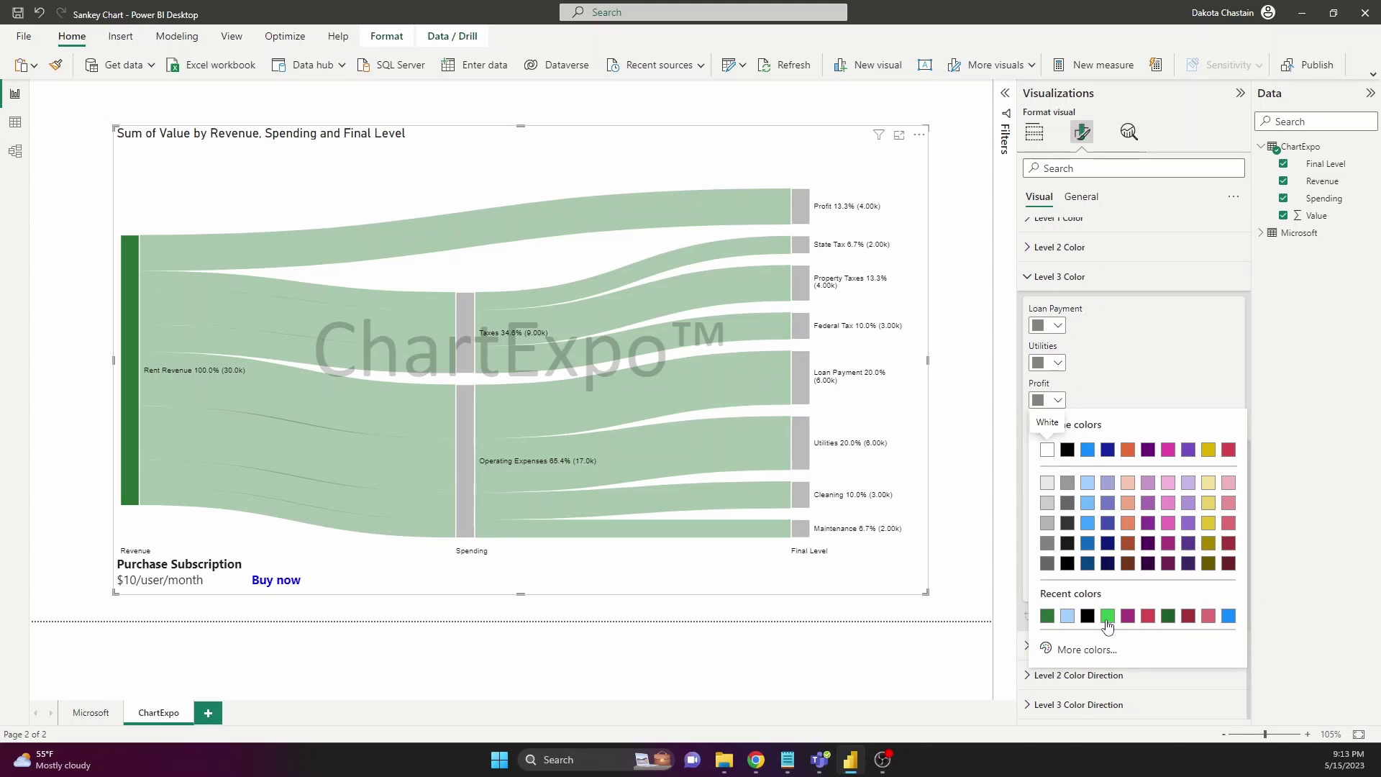
pyautogui.click(1107, 616)
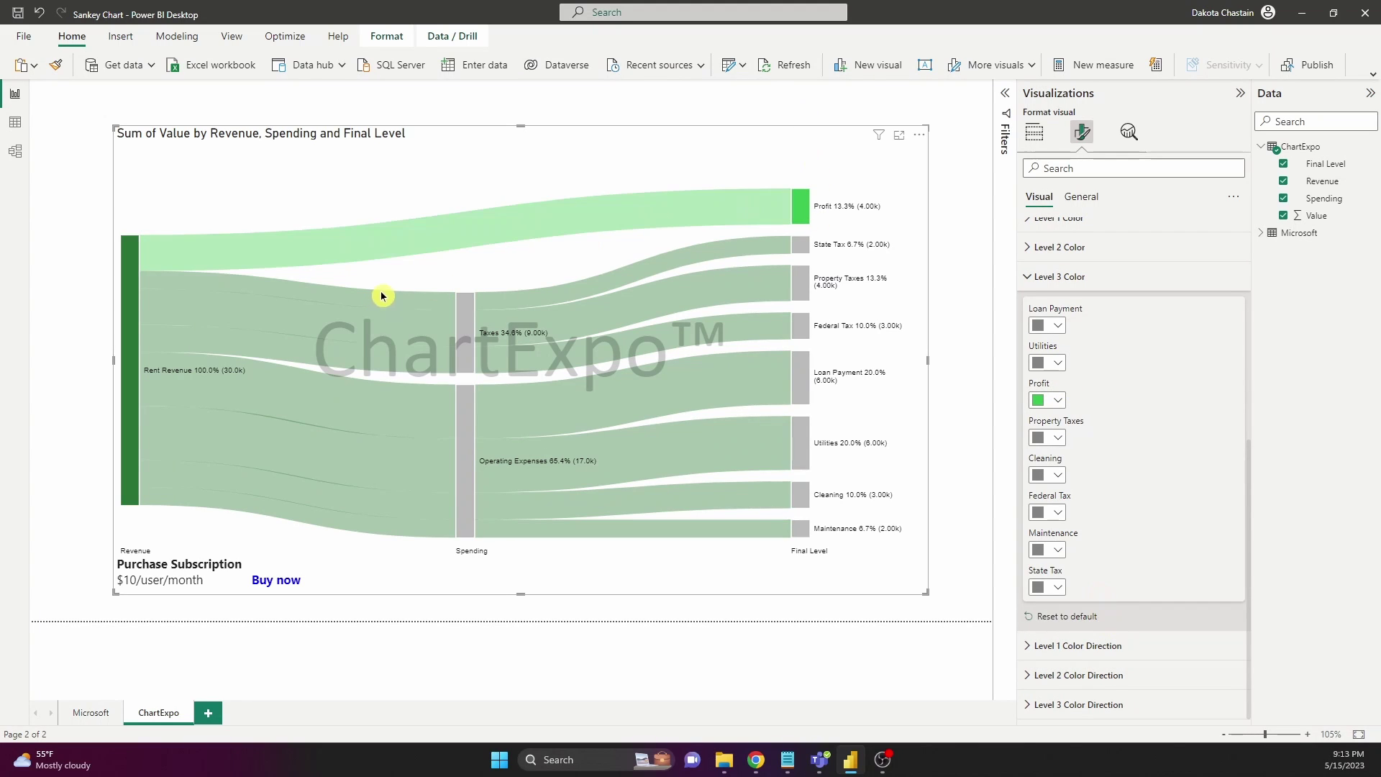
# - Try Node Links Right for Profit's Level 3 colour direction, then reset it to All
pyautogui.click(1030, 646)
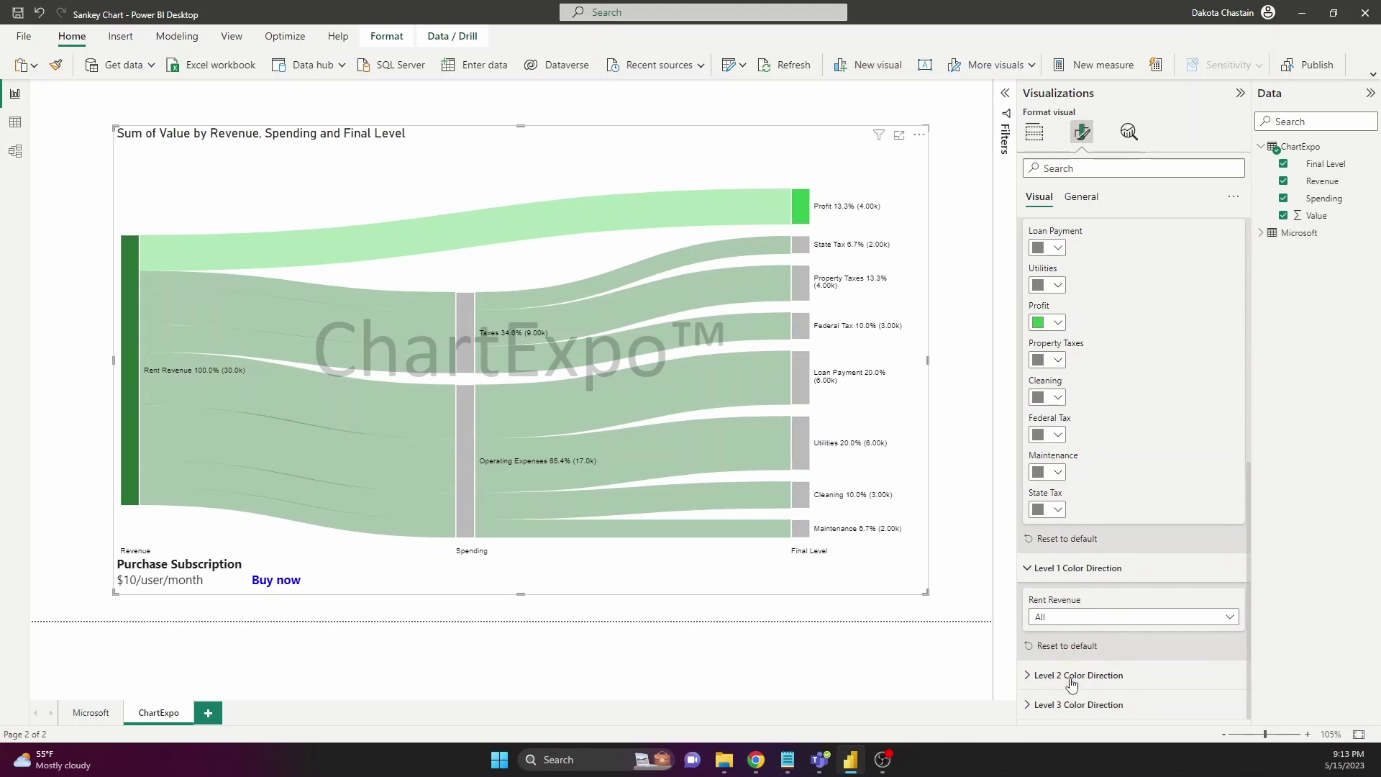
pyautogui.click(1035, 705)
pyautogui.scroll(-3, 1120, 626)
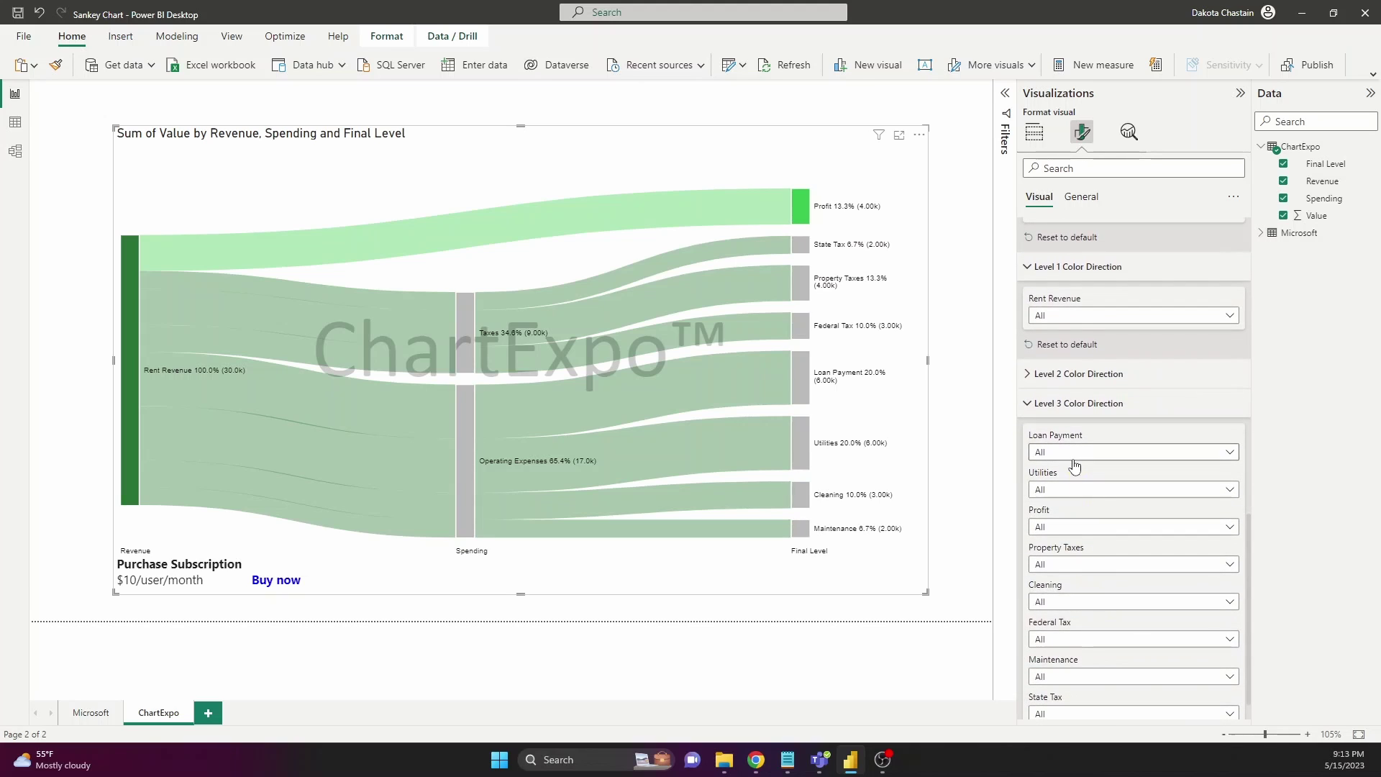
pyautogui.click(1063, 528)
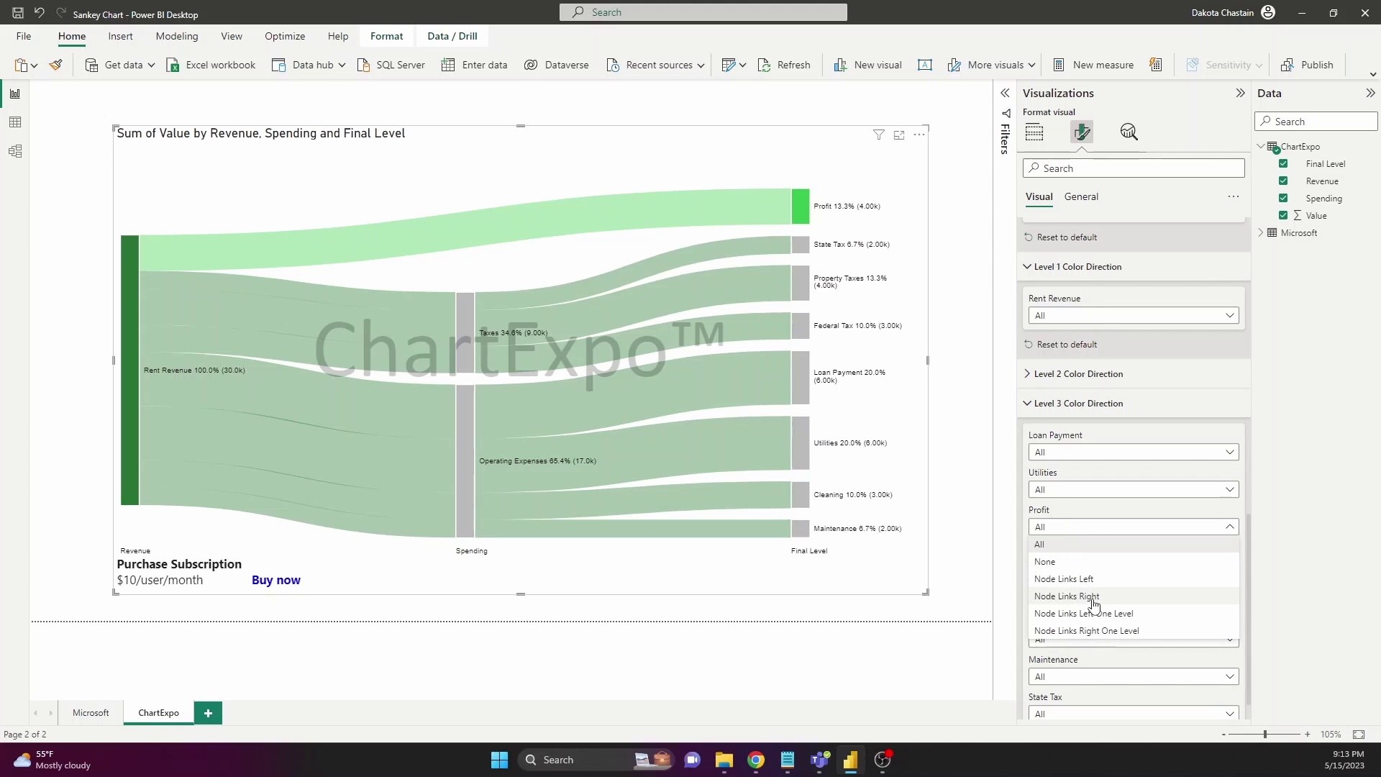
pyautogui.click(1066, 596)
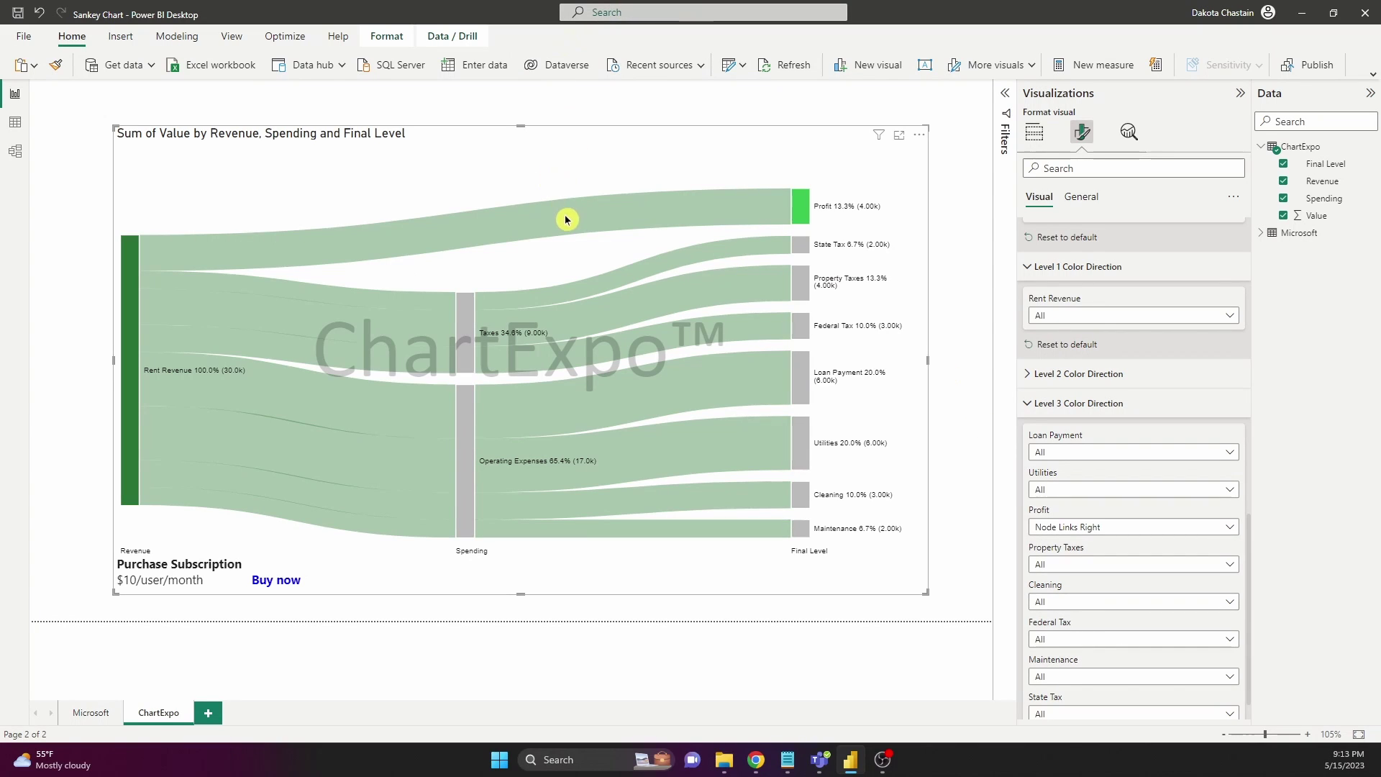
pyautogui.click(1082, 527)
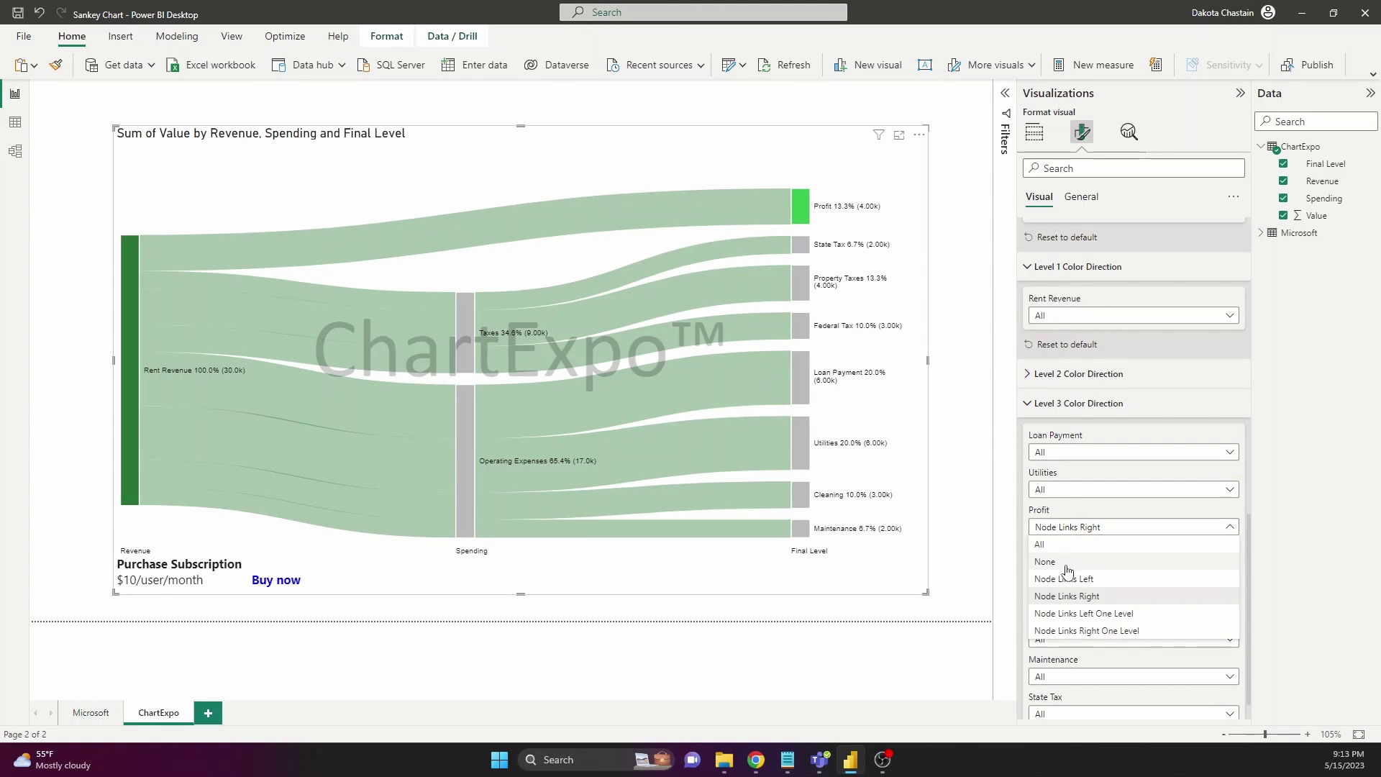
pyautogui.click(1040, 543)
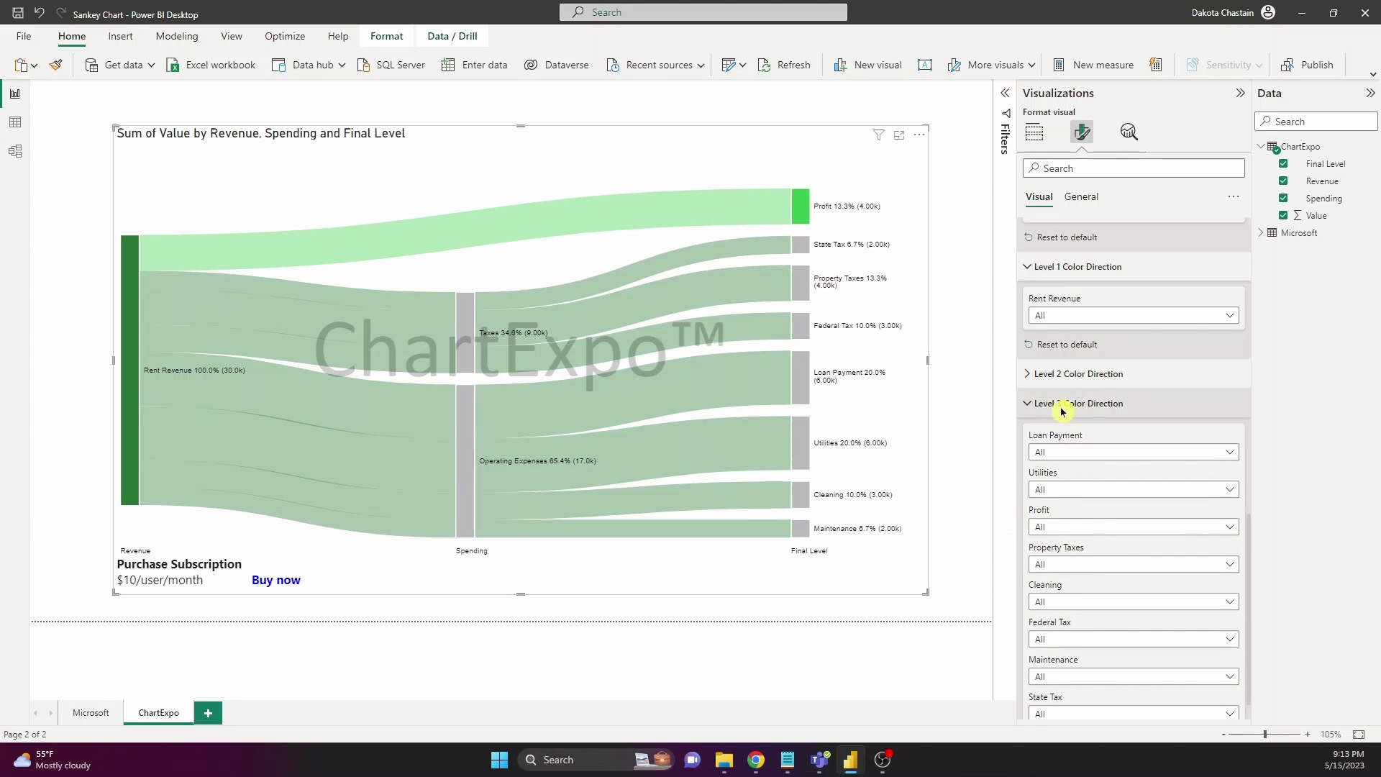
pyautogui.scroll(4, 1062, 411)
pyautogui.scroll(3, 1078, 324)
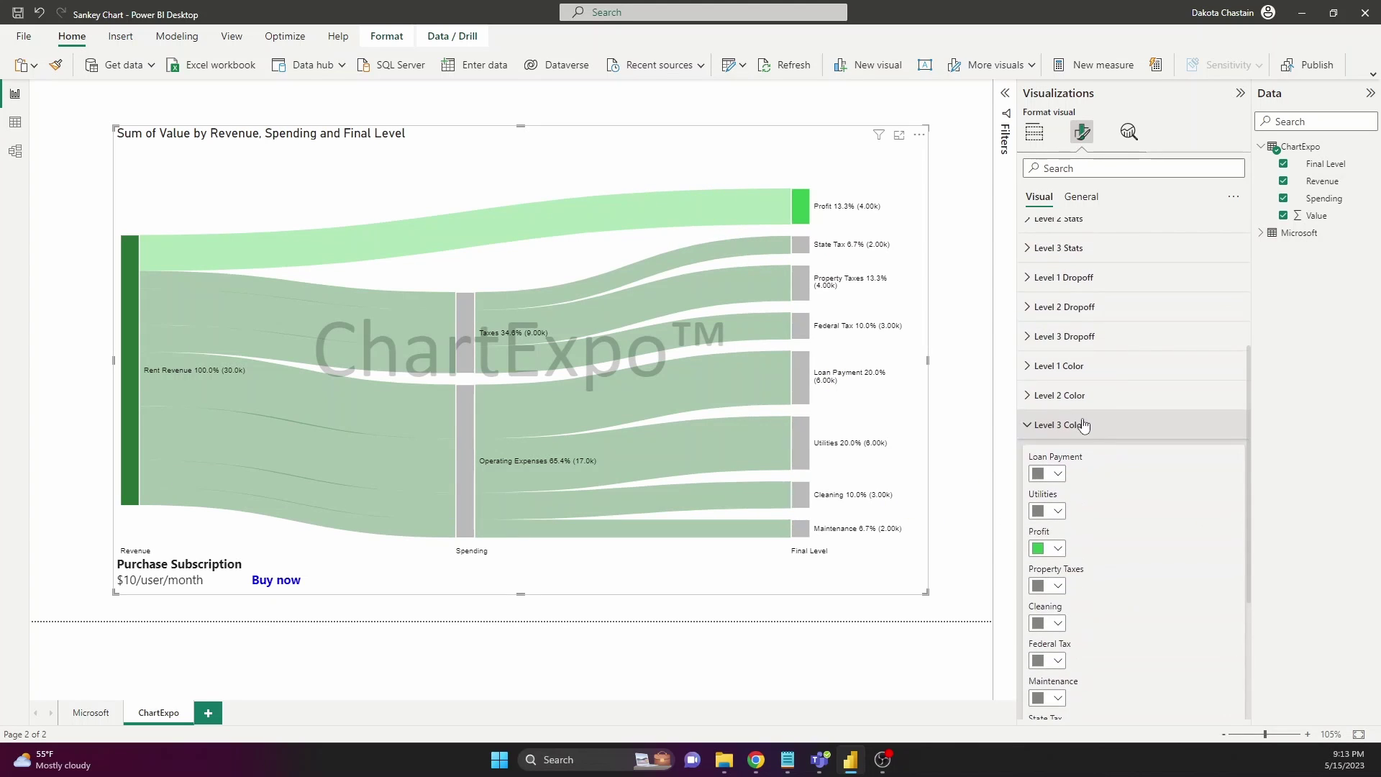
# - Make the node label font 12 pt and bold in Nodes Font Style
pyautogui.click(1084, 426)
pyautogui.scroll(4, 1131, 401)
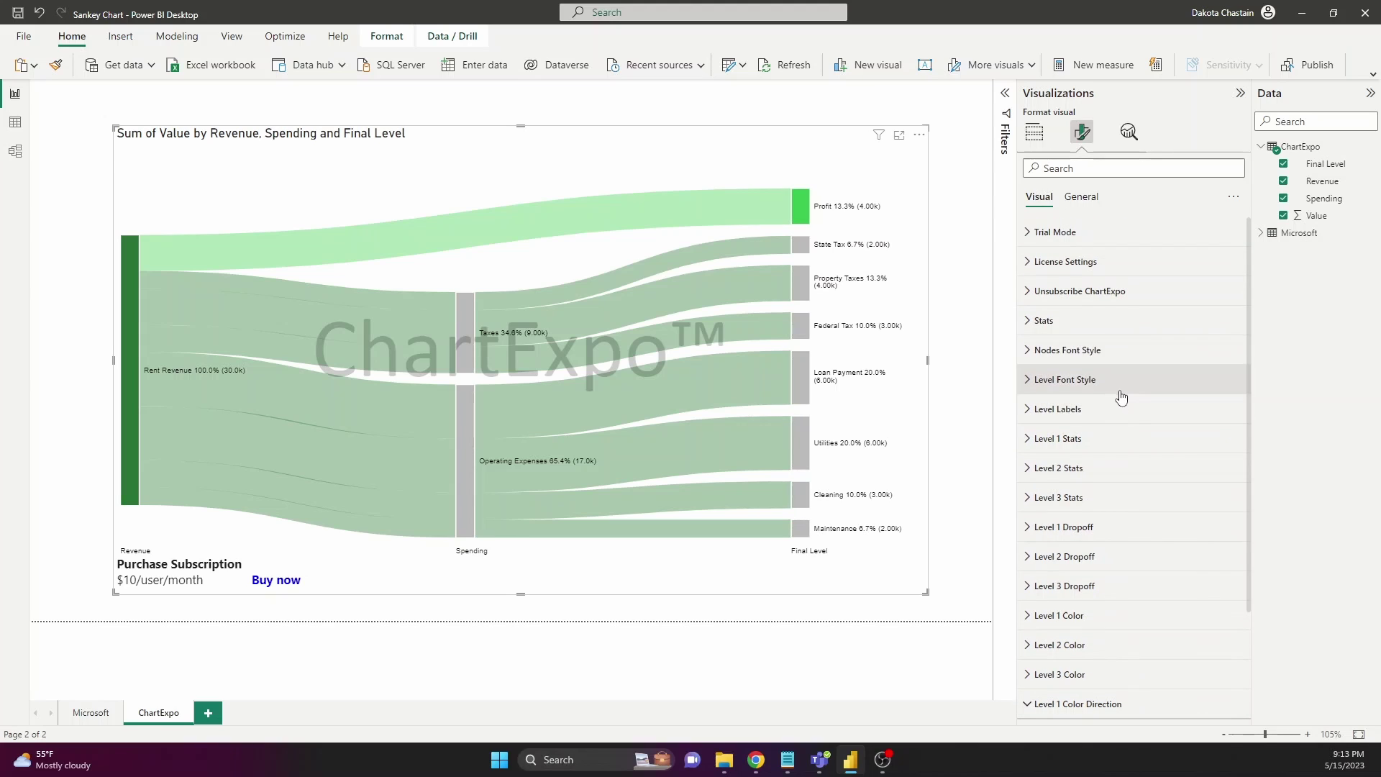
pyautogui.click(1068, 352)
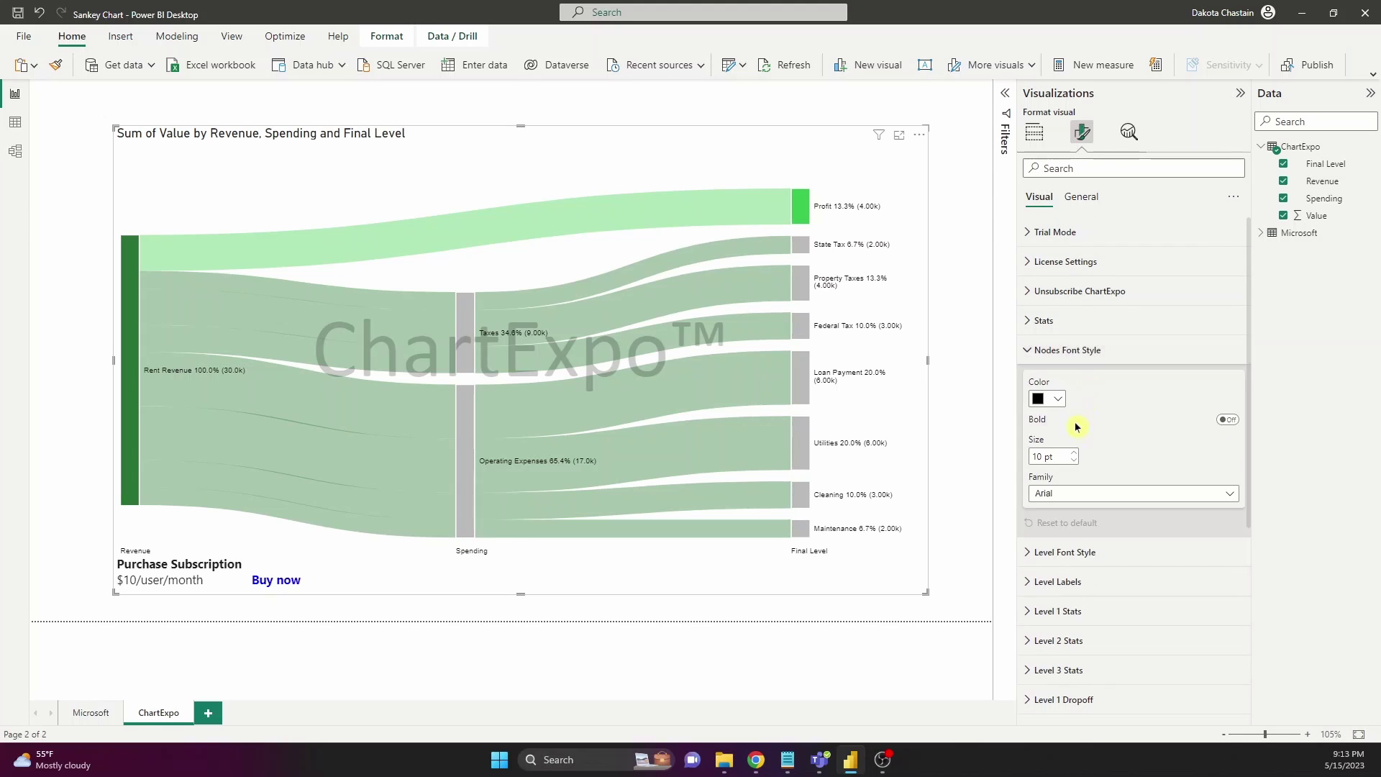
pyautogui.click(1074, 453)
pyautogui.click(1073, 453)
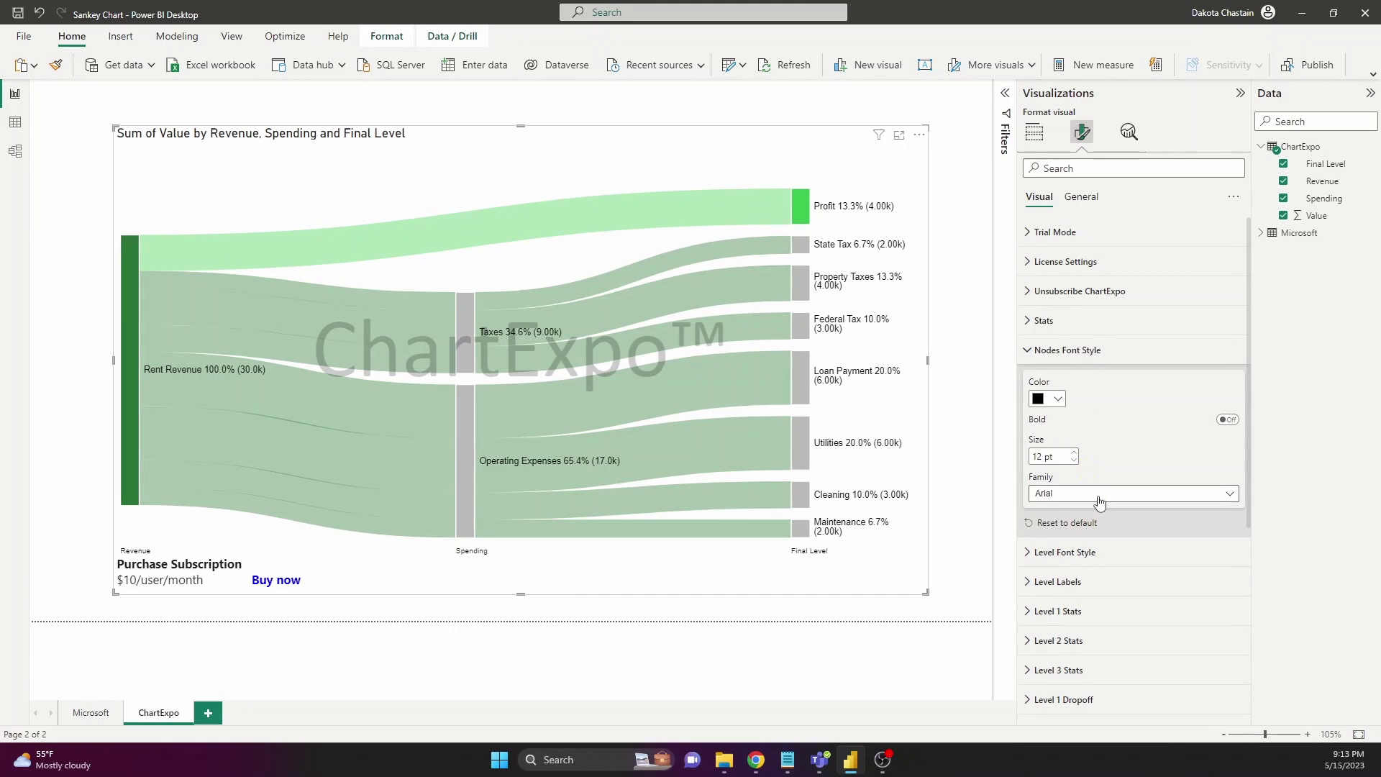
pyautogui.click(1225, 423)
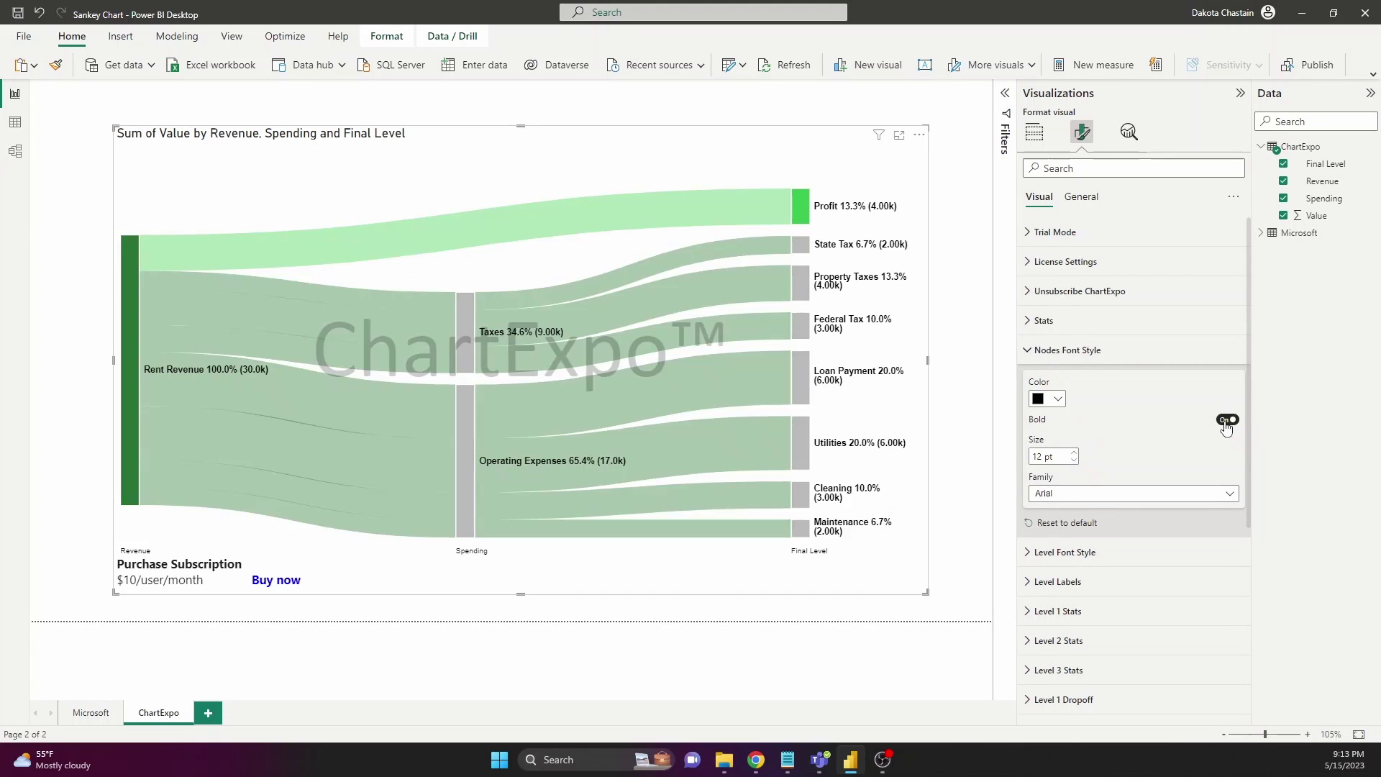
pyautogui.click(1067, 351)
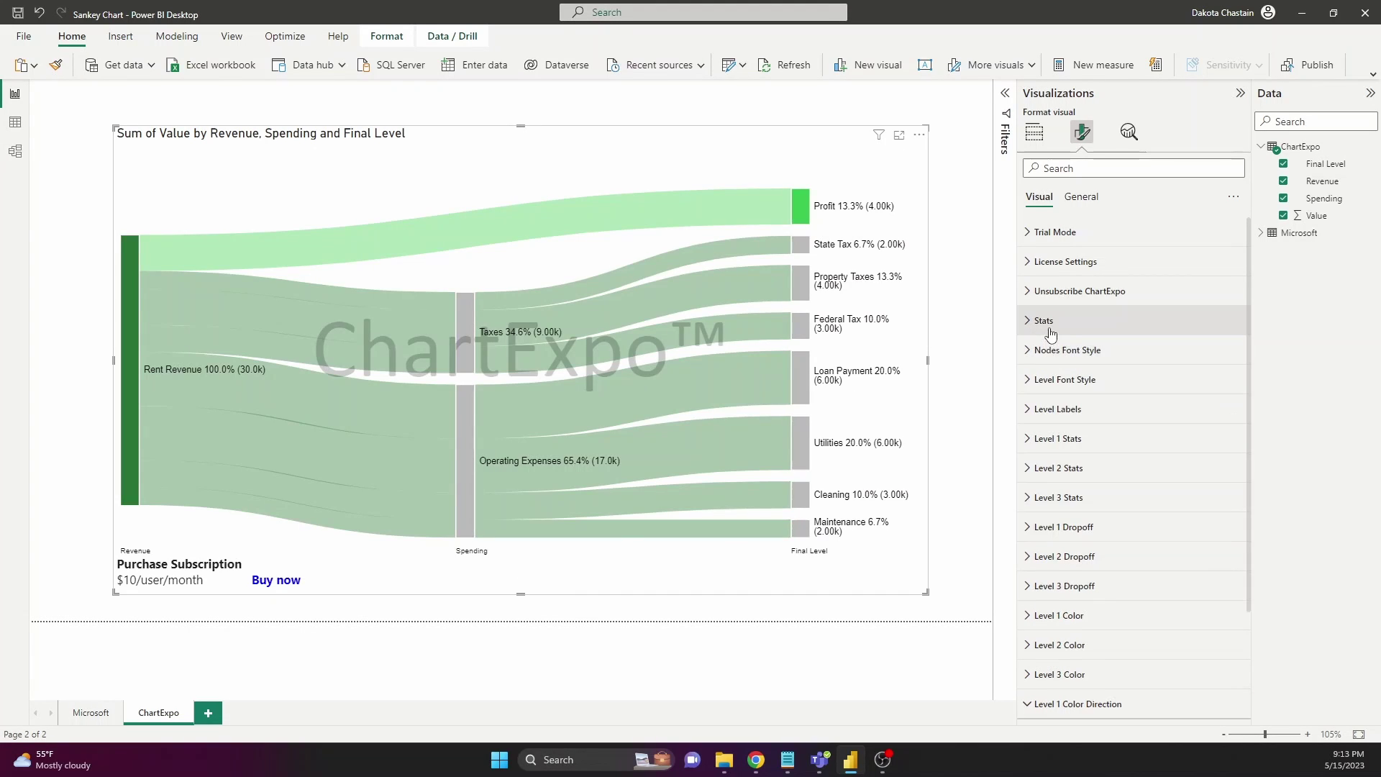
# - Turn off Percentage in Stats so node labels show only values
pyautogui.click(1047, 321)
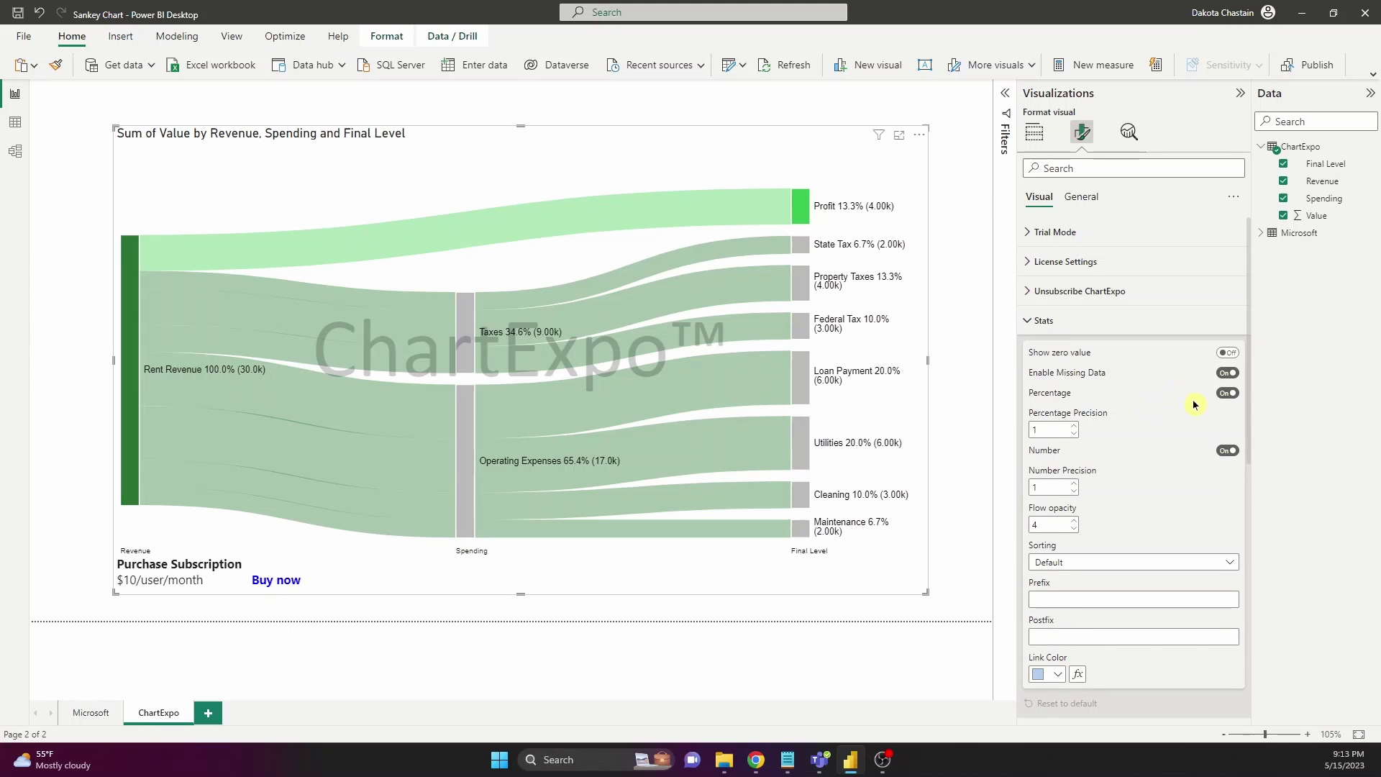
pyautogui.click(1227, 396)
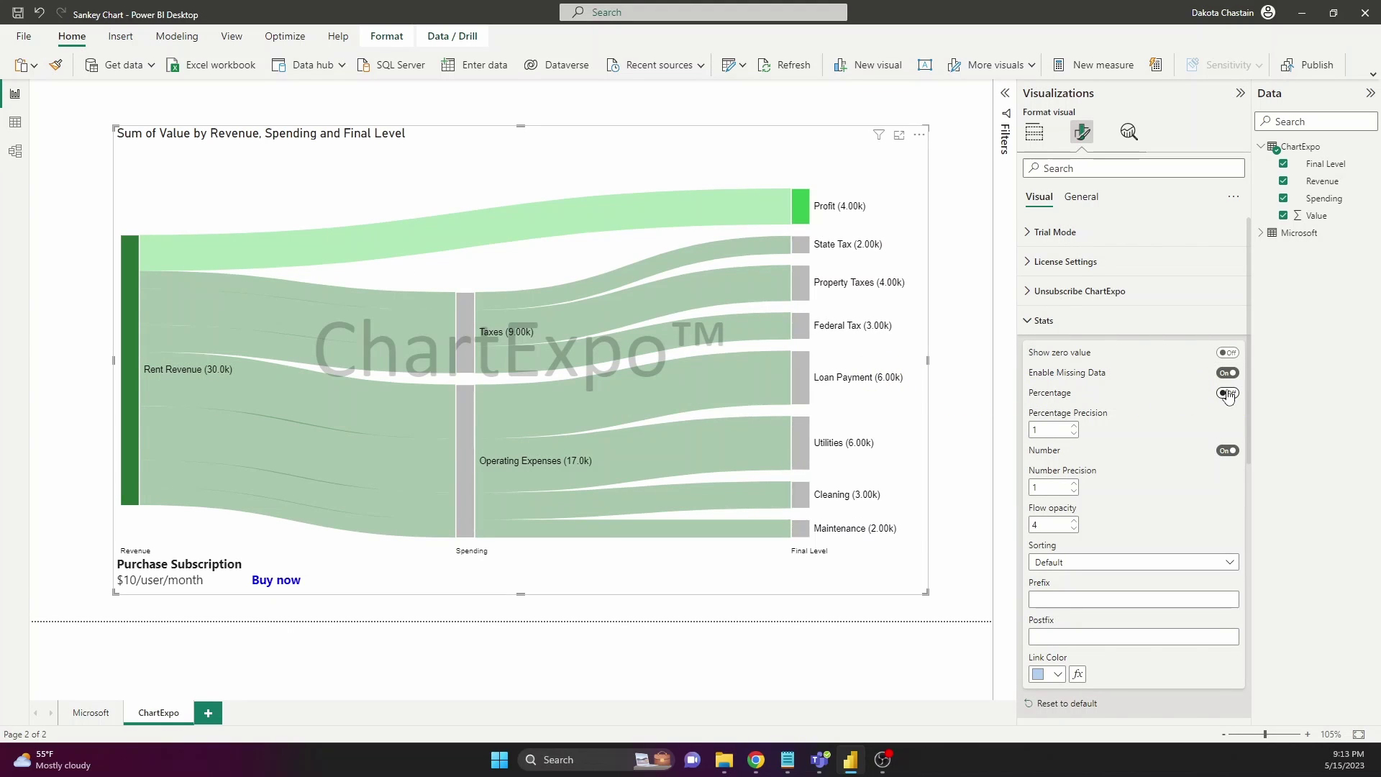
pyautogui.click(1103, 325)
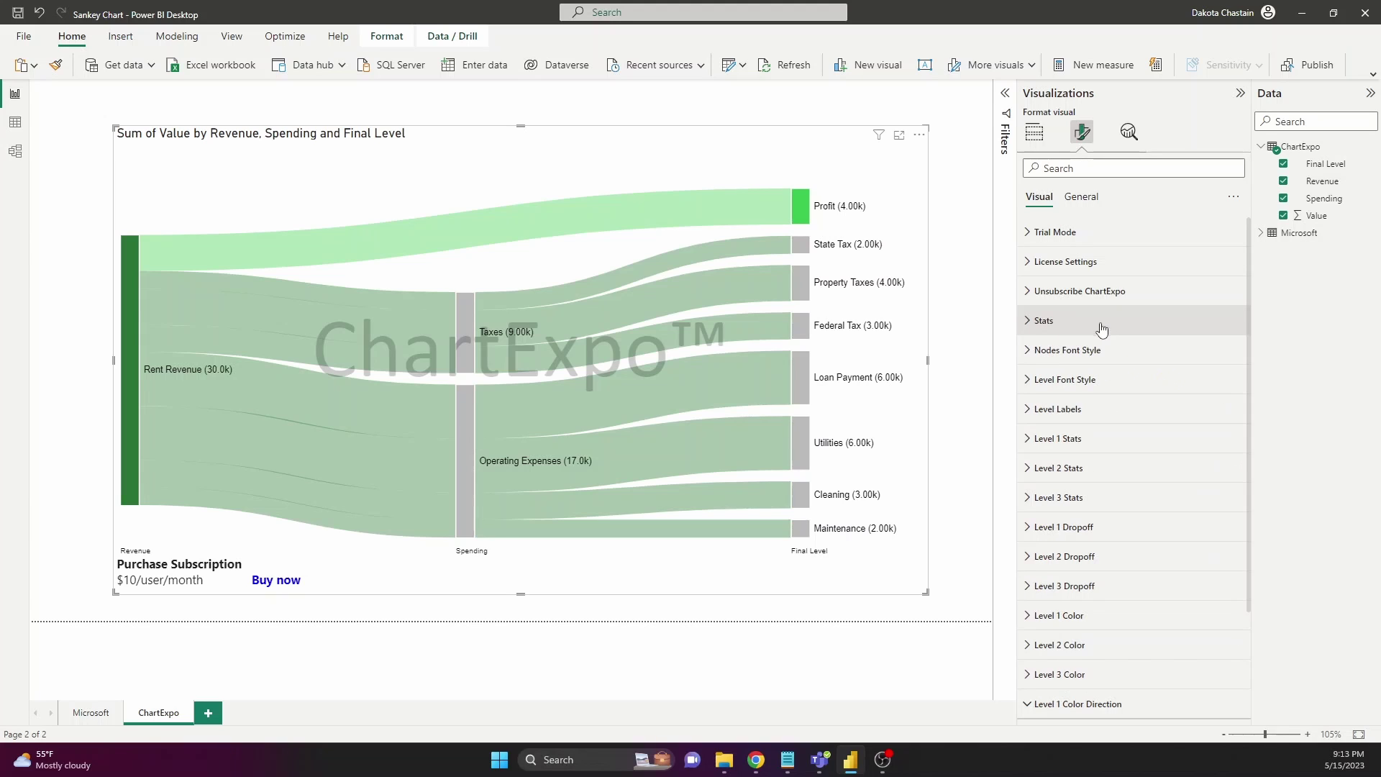
# - Drag the Taxes and Operating Expenses nodes to new positions in the Spending column
pyautogui.scroll(-2, 1109, 329)
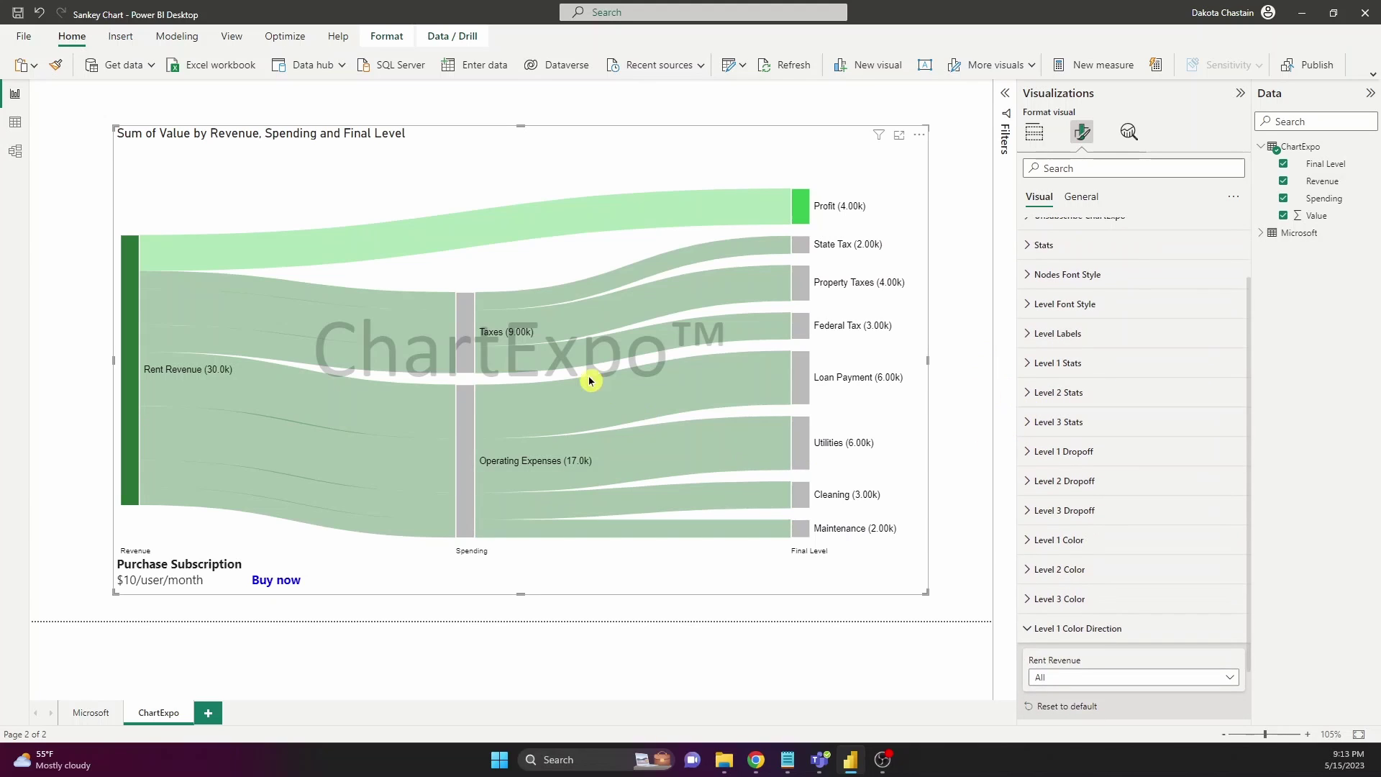
pyautogui.moveTo(474, 336); pyautogui.dragTo(476, 297)
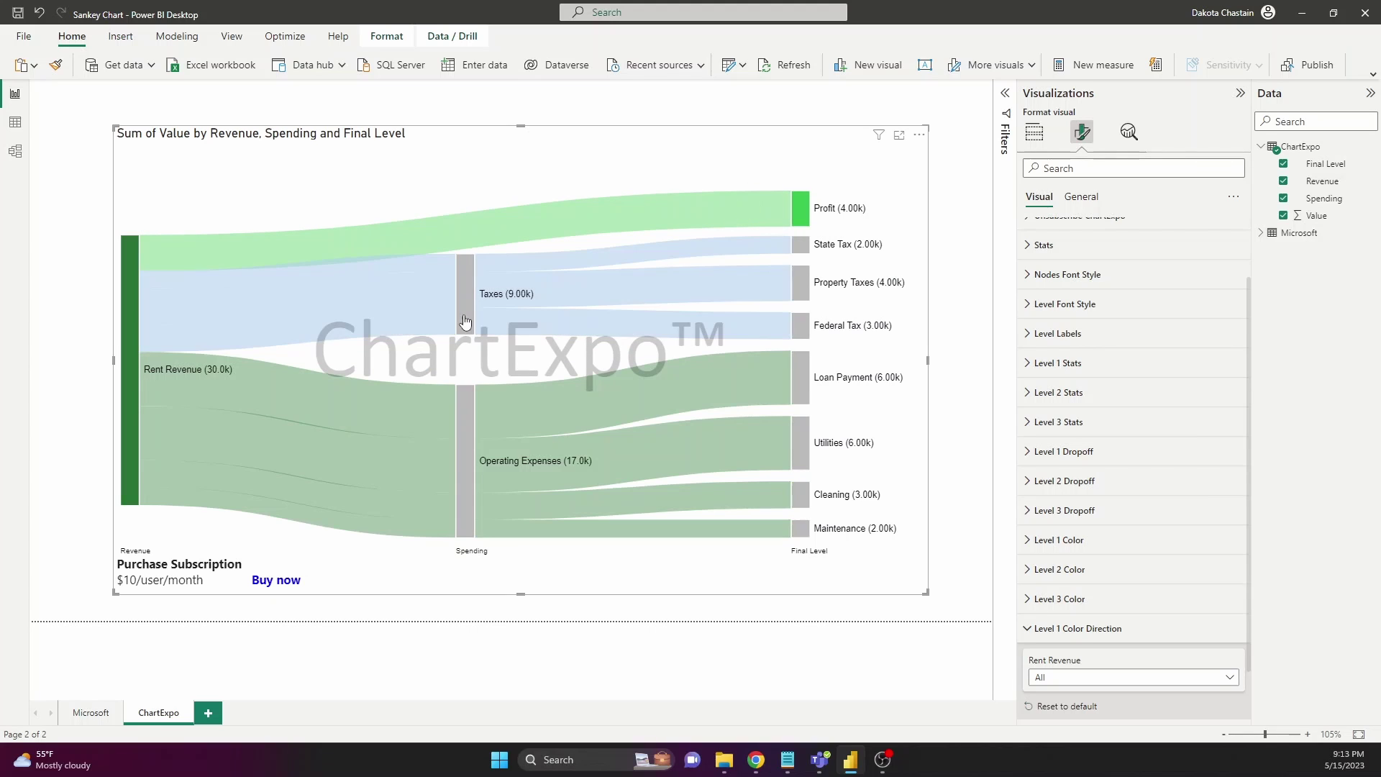
pyautogui.moveTo(466, 324); pyautogui.dragTo(578, 338)
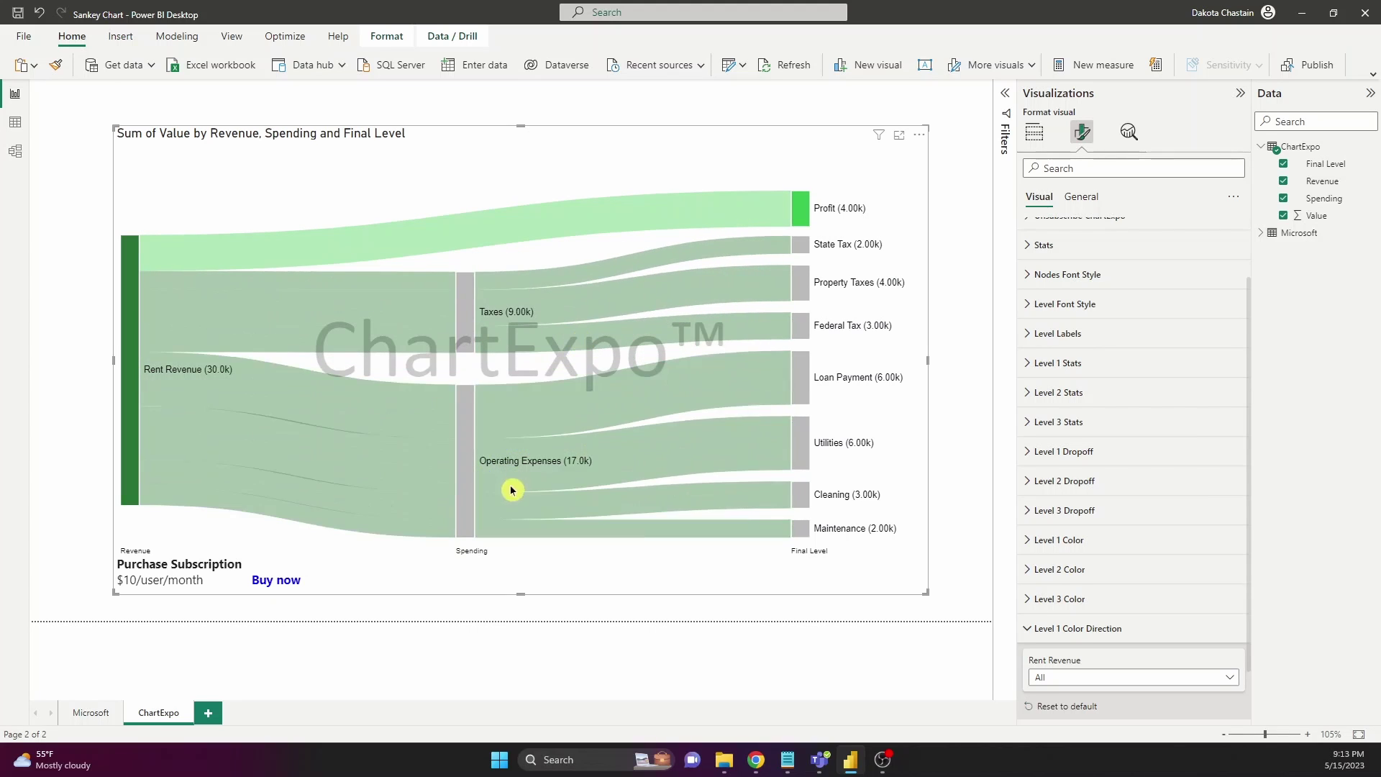
pyautogui.moveTo(465, 509); pyautogui.dragTo(482, 576)
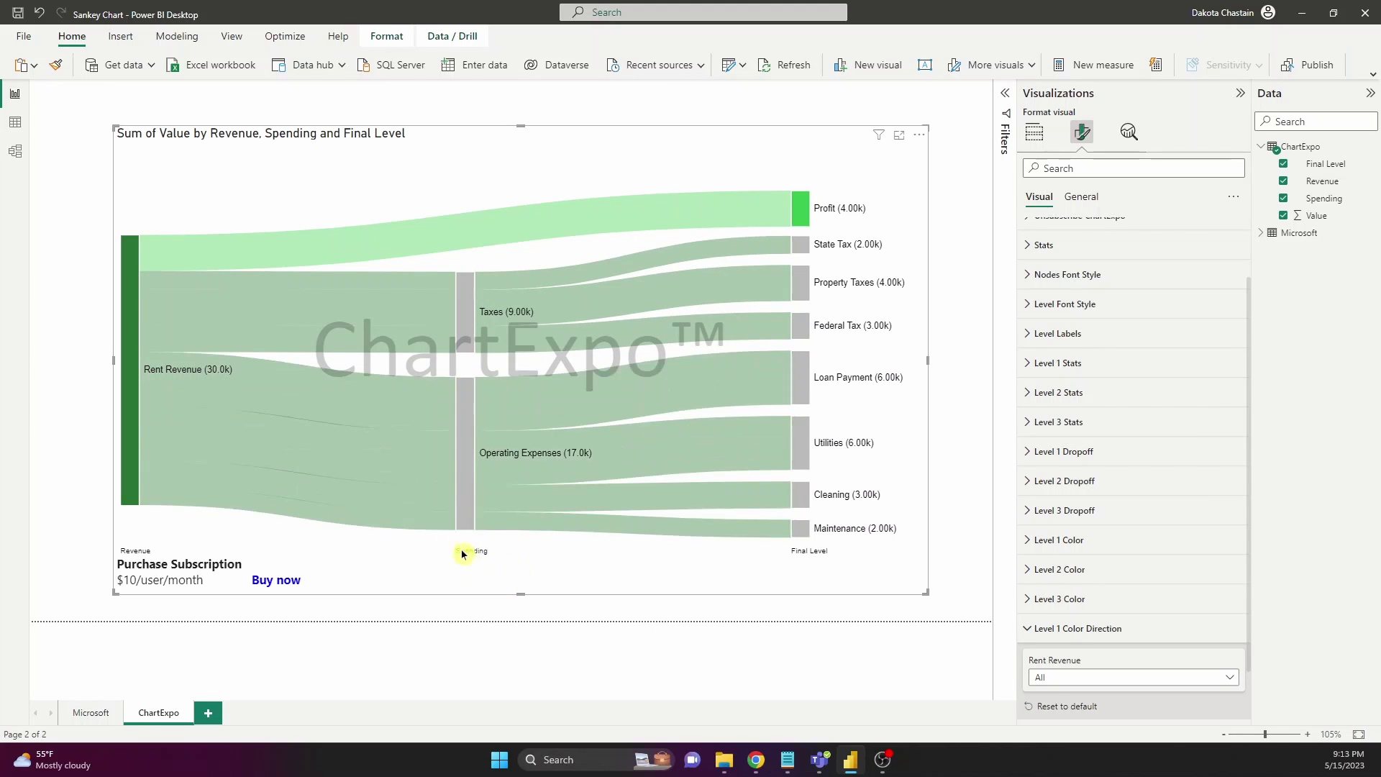
pyautogui.click(1050, 631)
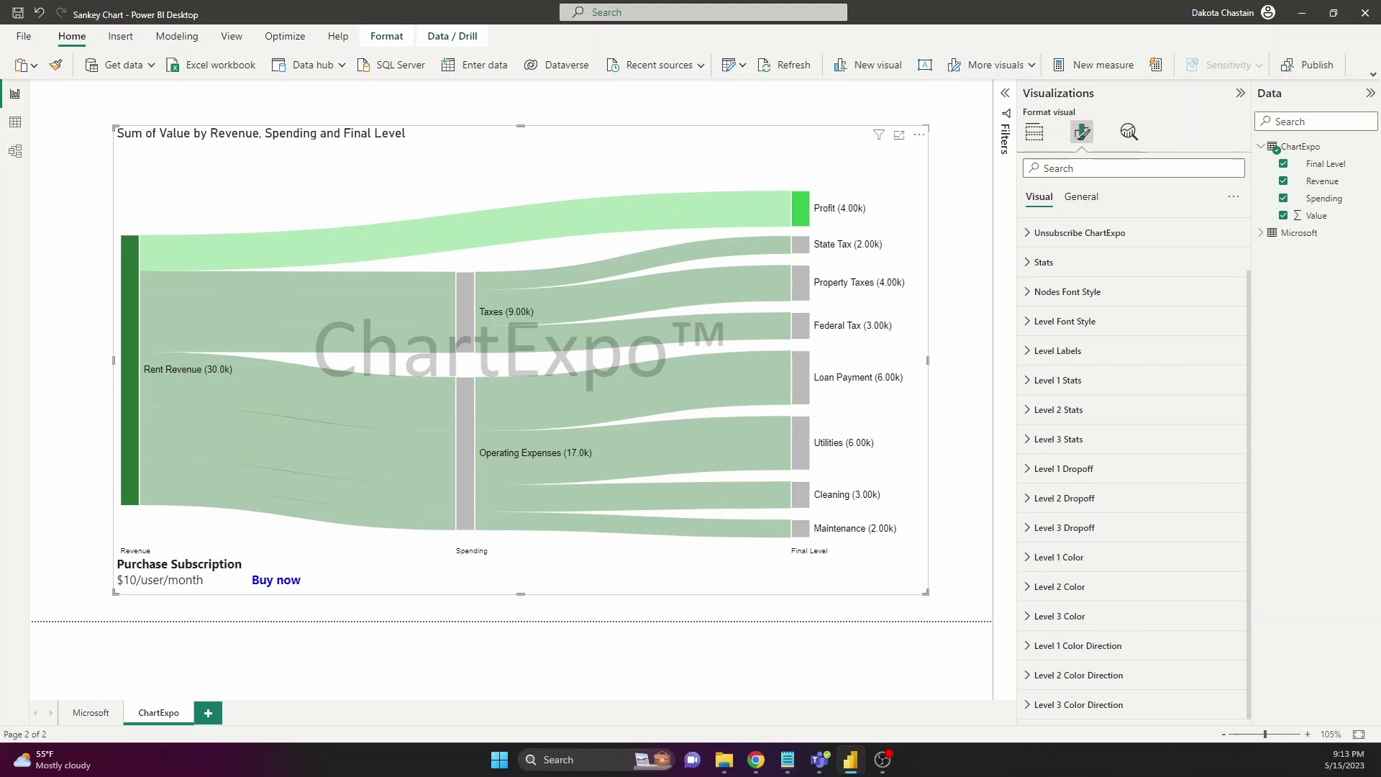